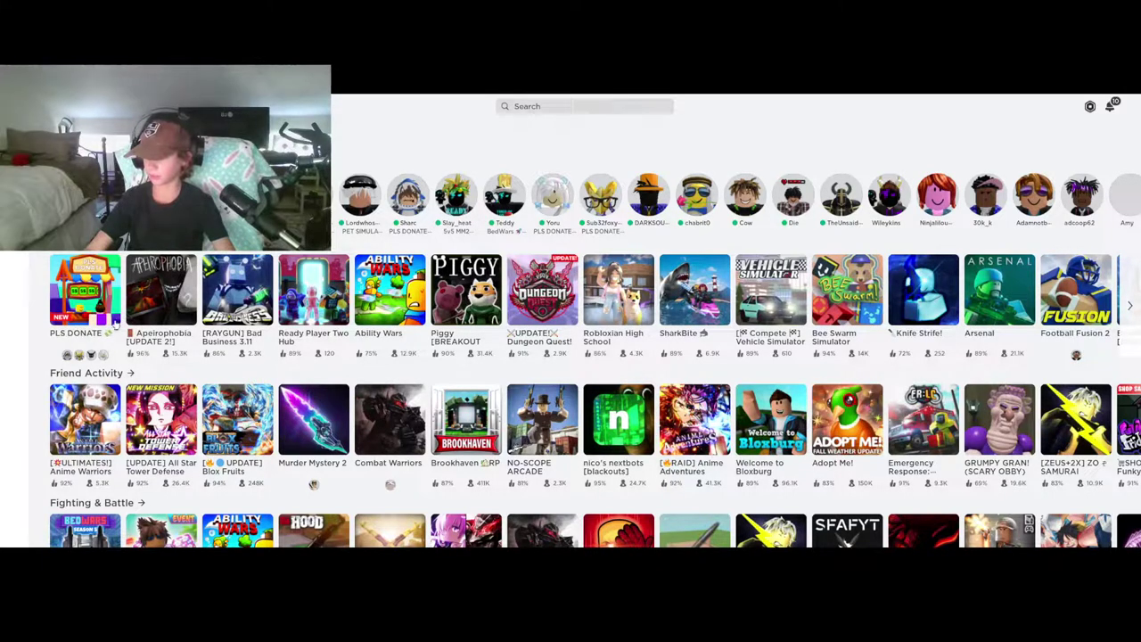
# Open the PLS DONATE tile on the home page and join a server.
pyautogui.click(85, 294)
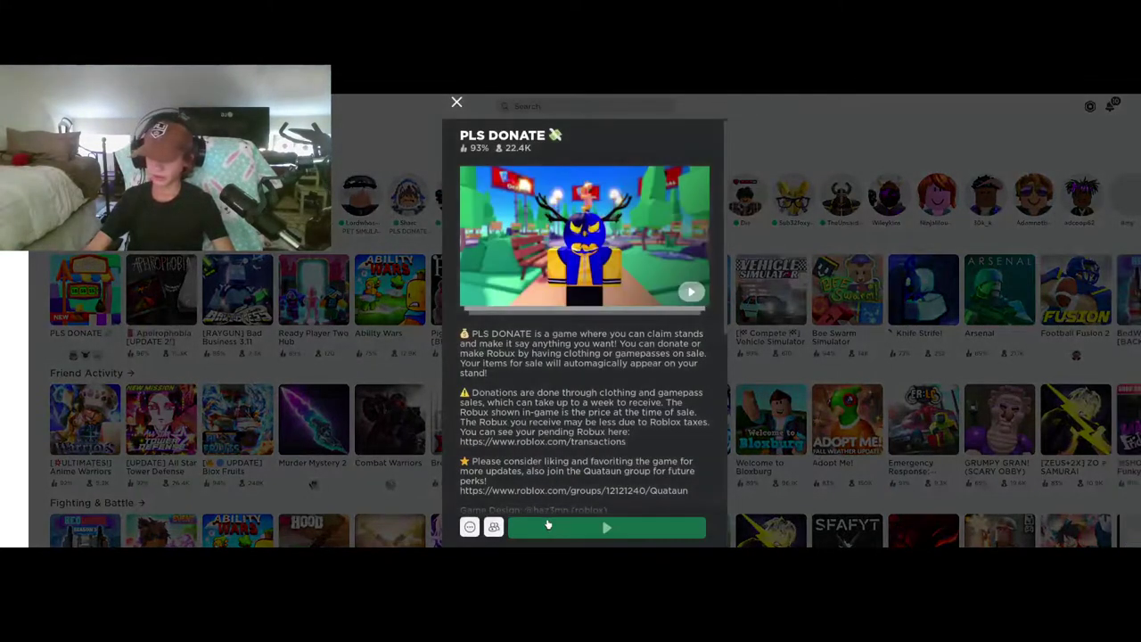
pyautogui.click(547, 526)
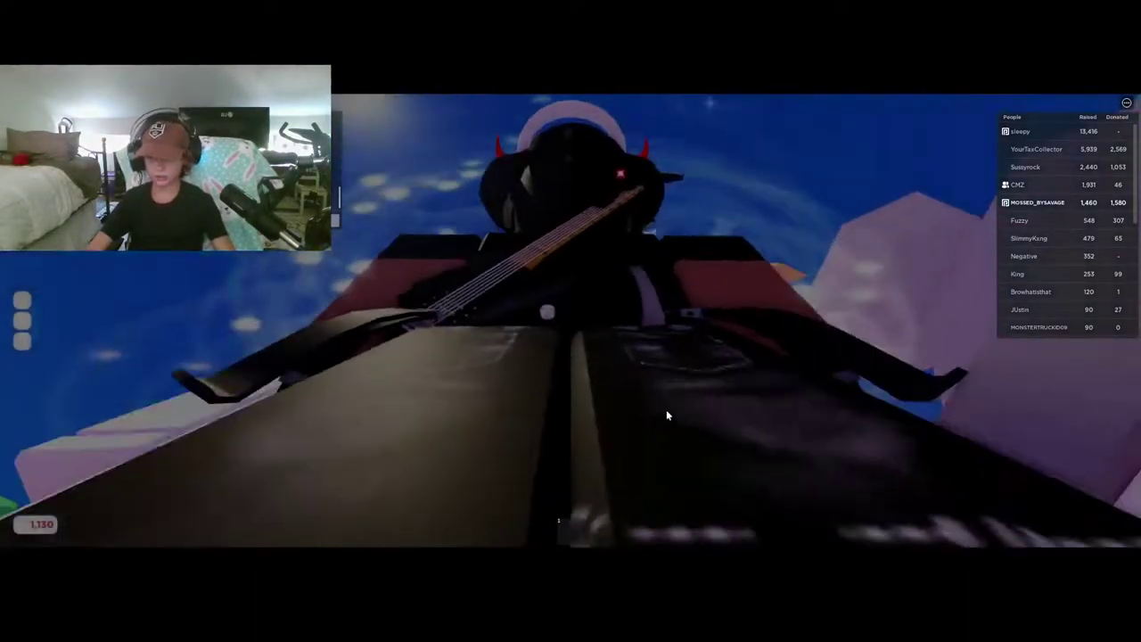
# Walk to an empty stand and claim it.
pyautogui.press('w')
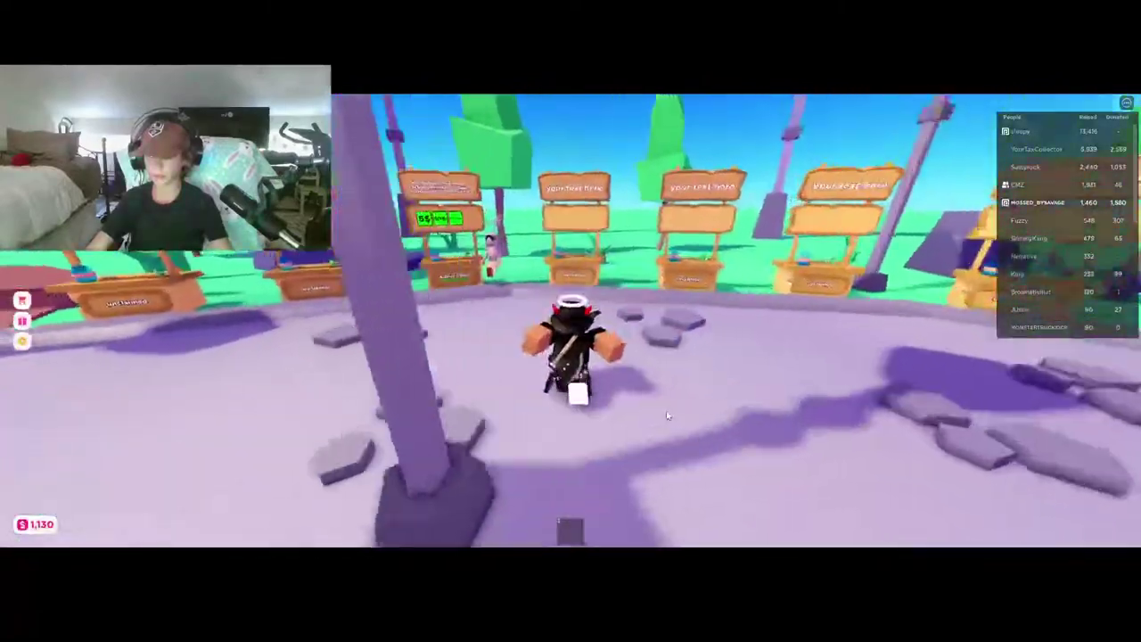
pyautogui.press('w')
pyautogui.press('e')
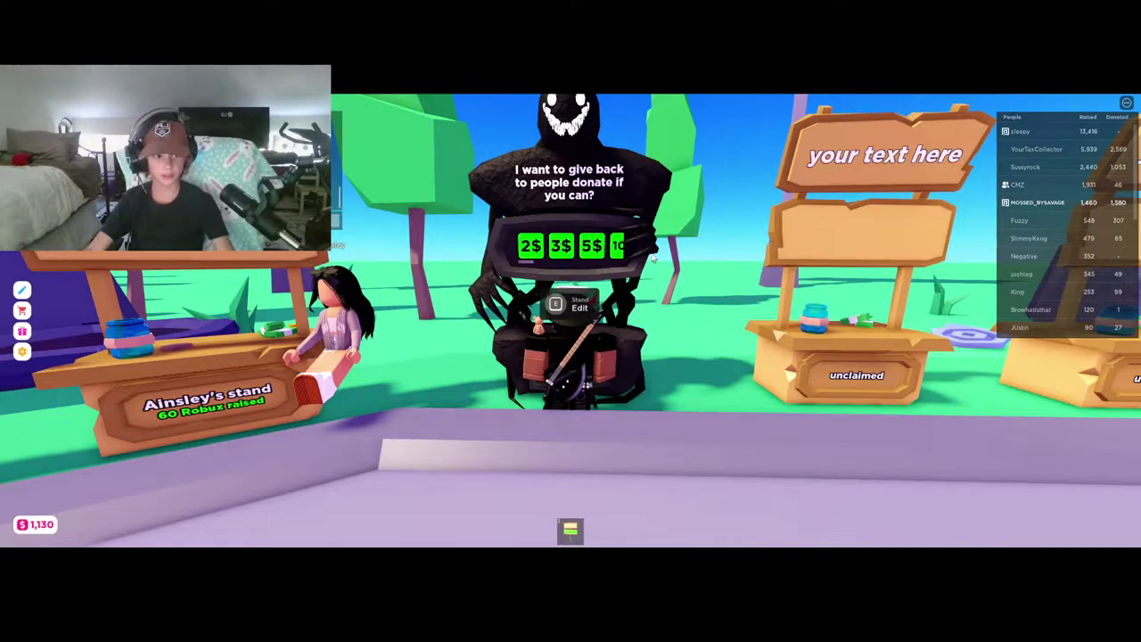
# Step away from the claimed stand back out onto the road.
pyautogui.press('s')
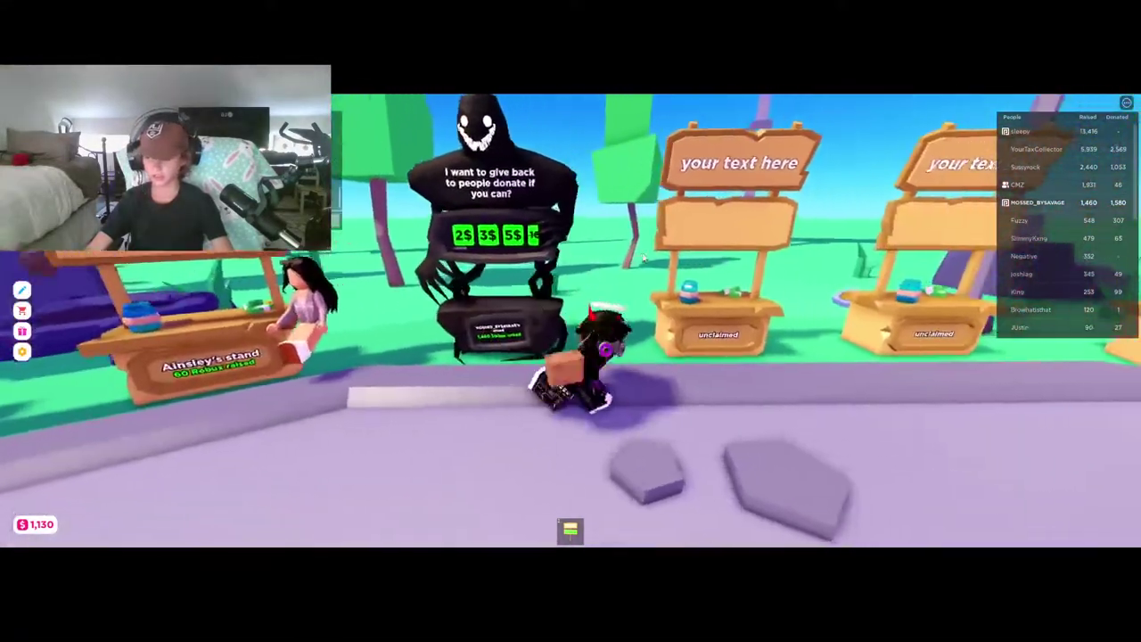
pyautogui.scroll(3, 644, 258)
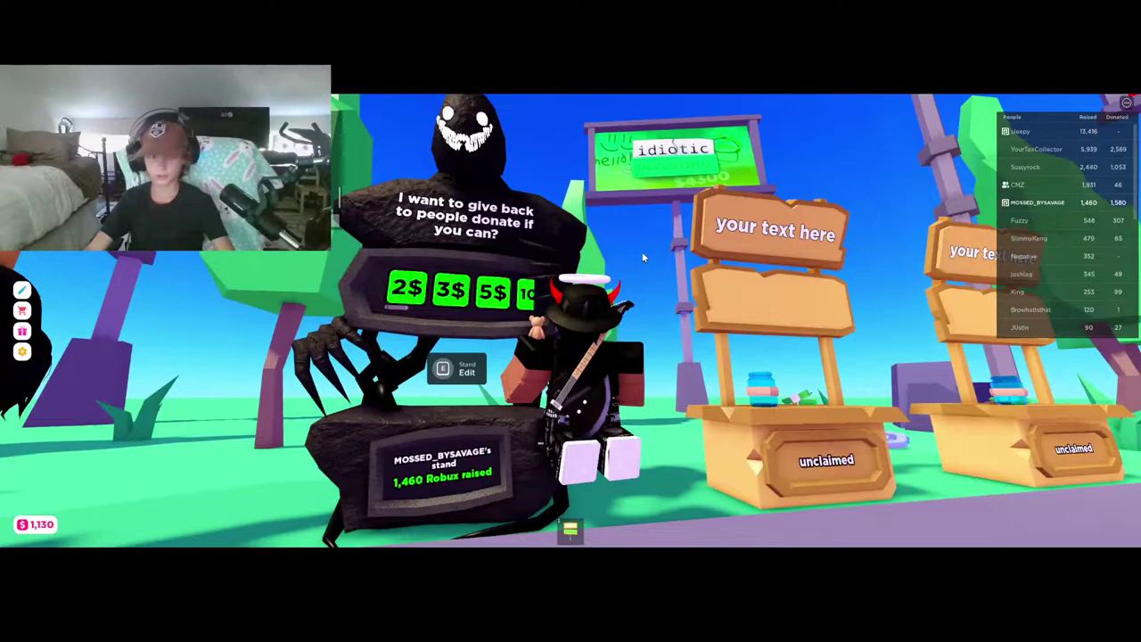
pyautogui.moveTo(642, 251); pyautogui.dragTo(616, 248)
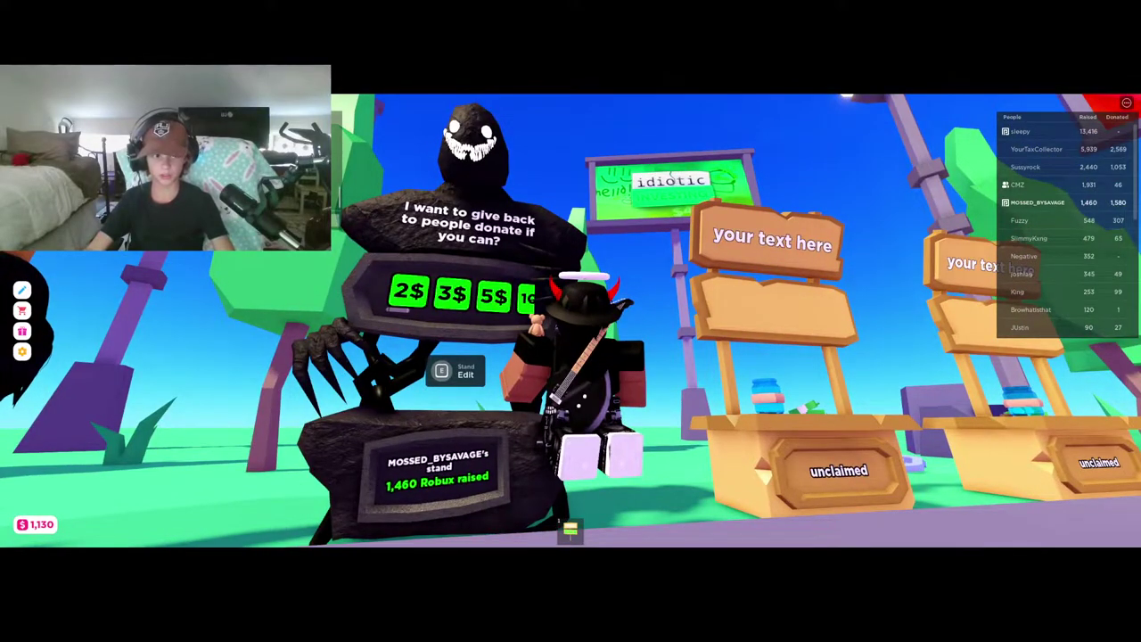
pyautogui.press('s')
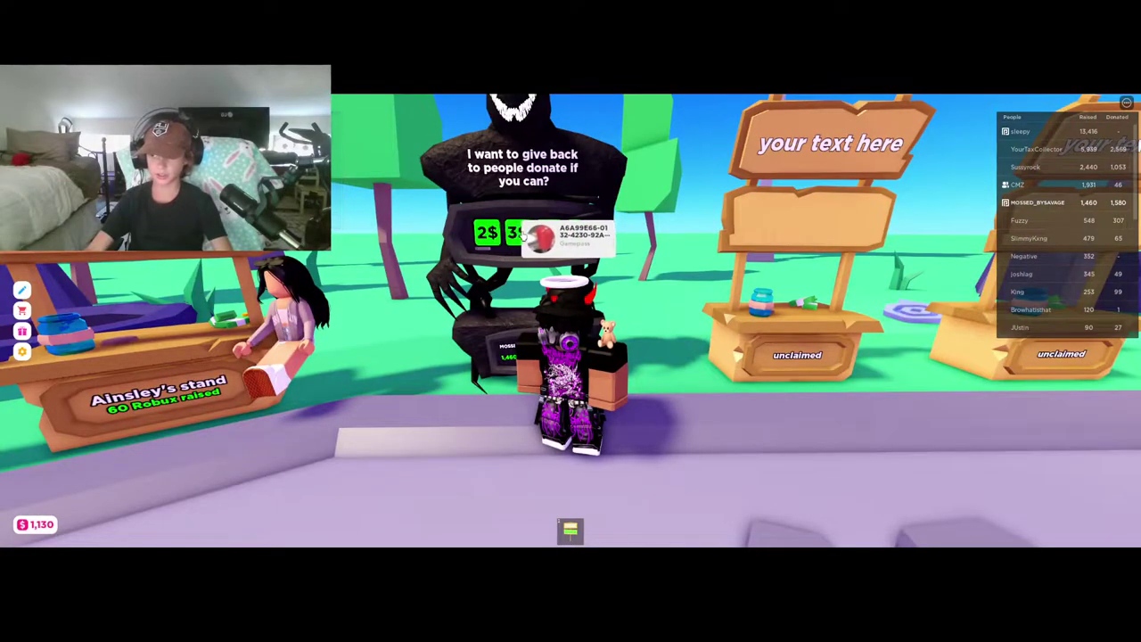
pyautogui.scroll(4, 776, 225)
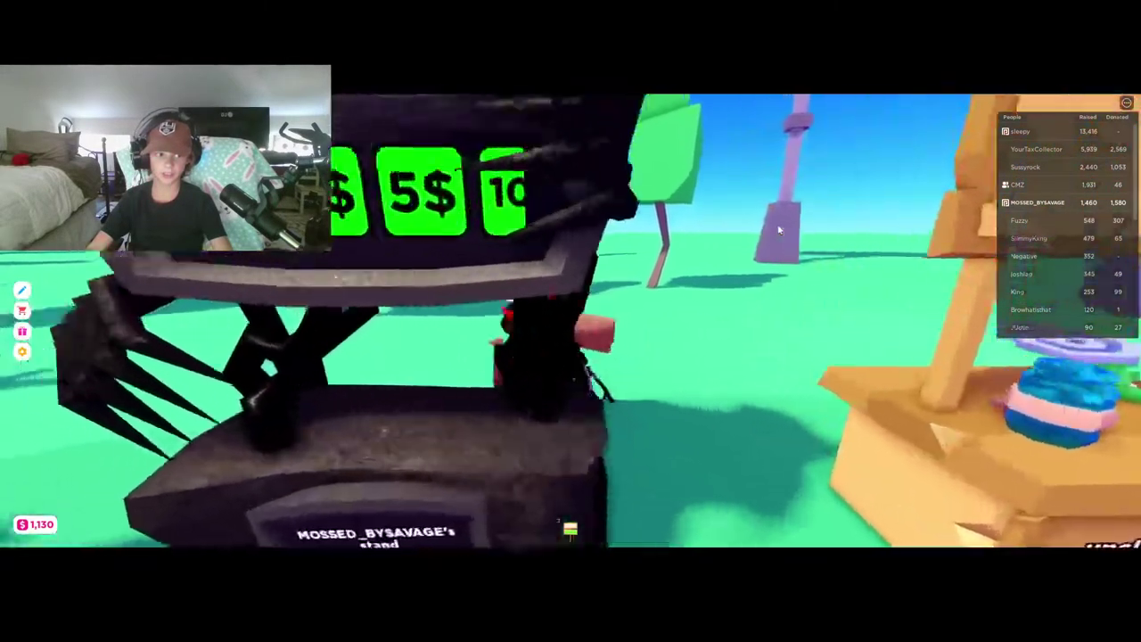
pyautogui.scroll(-4, 778, 230)
pyautogui.press('s')
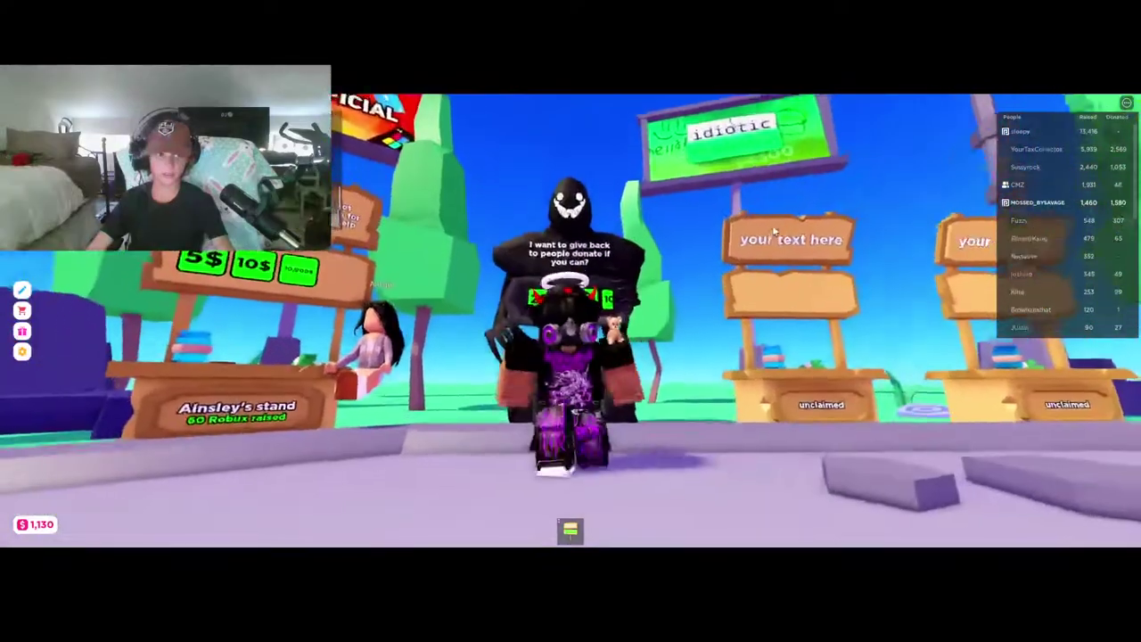
pyautogui.press('Right')
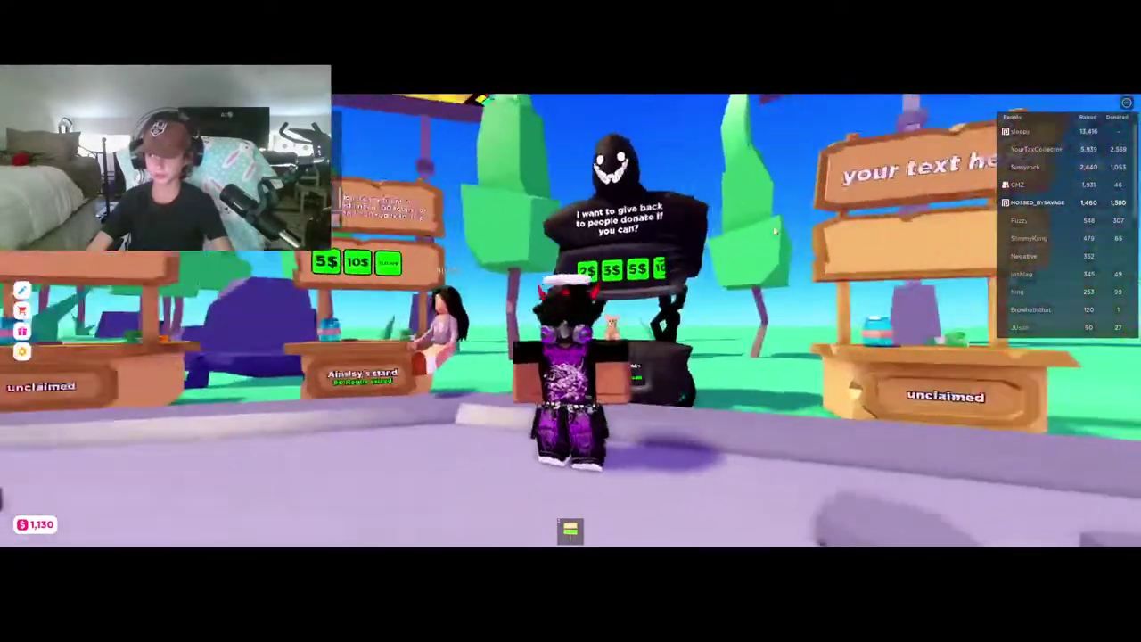
# Run down the road through the plaza to the fountain.
pyautogui.press('w')
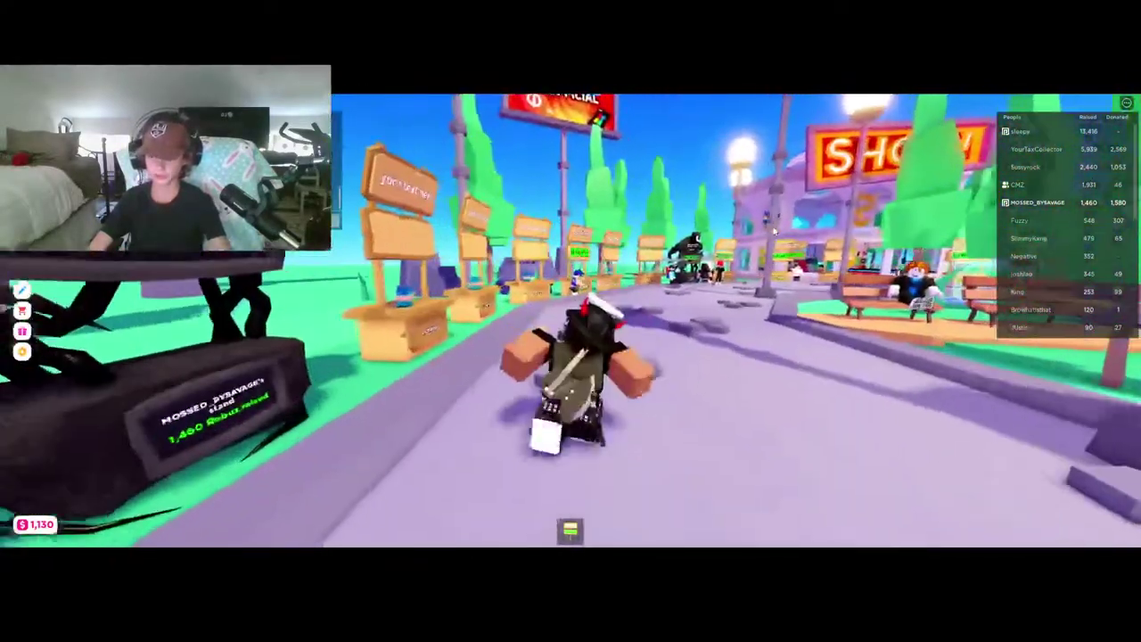
pyautogui.press('w')
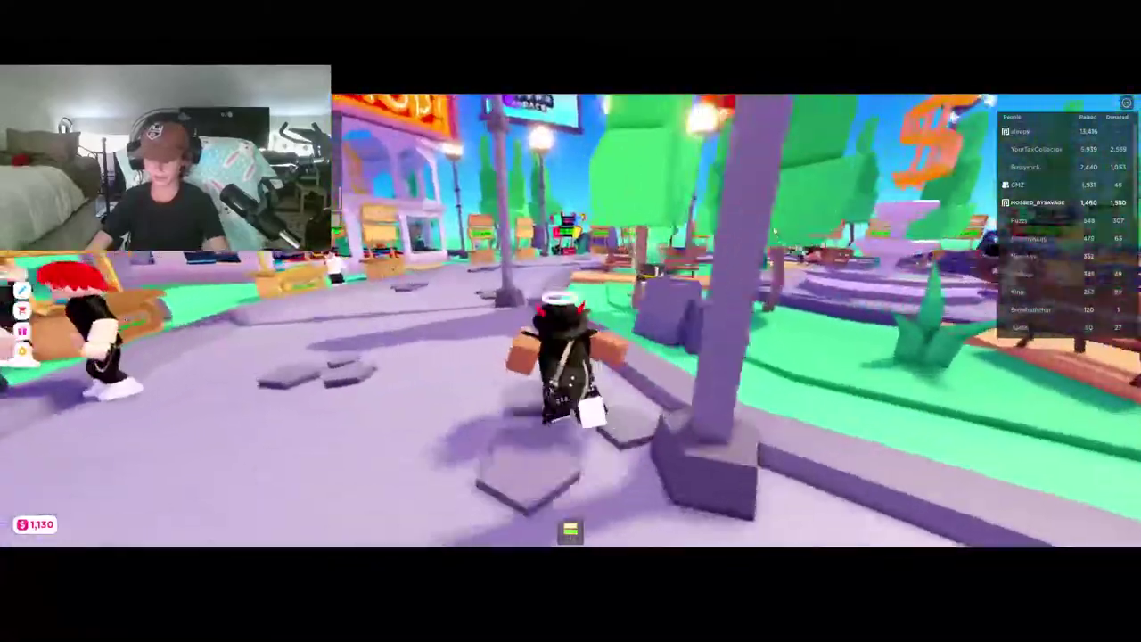
pyautogui.press('w')
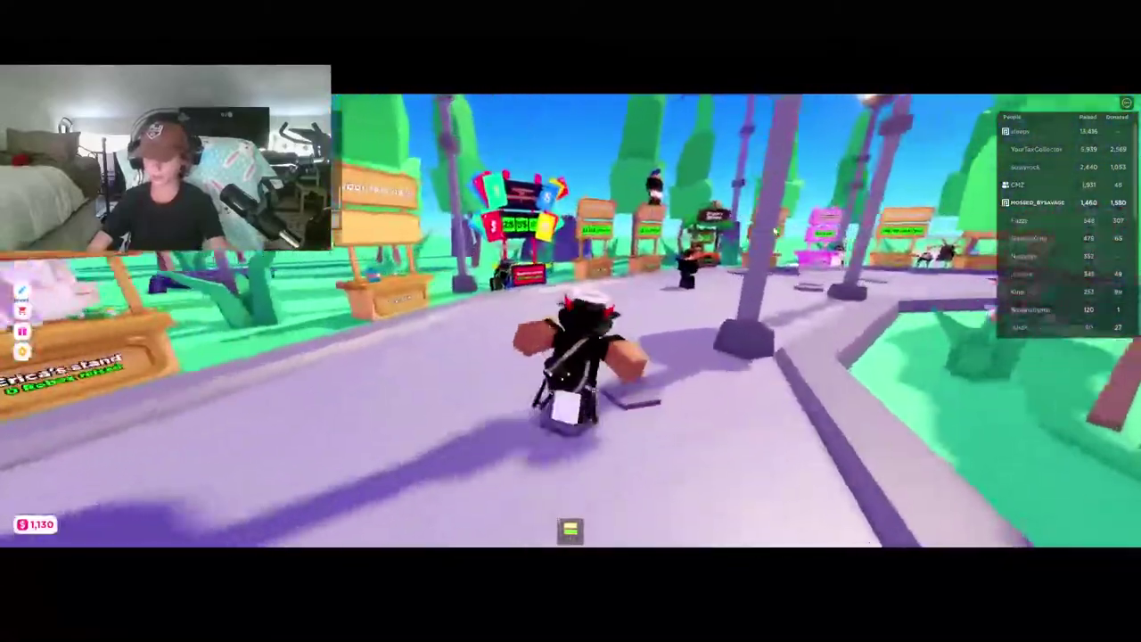
pyautogui.press('w')
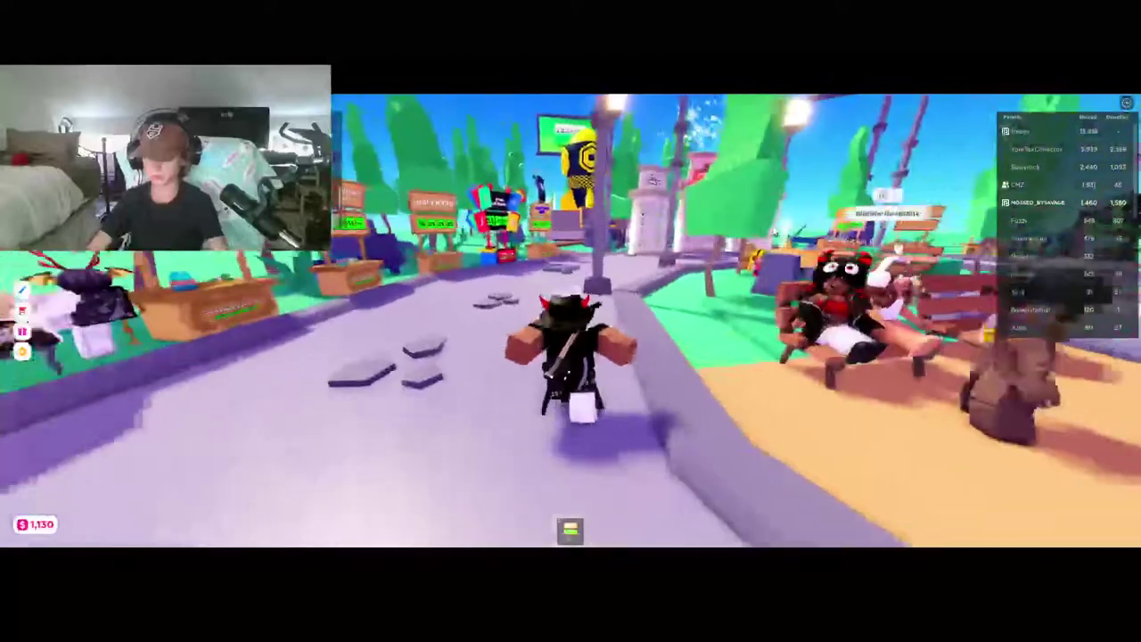
pyautogui.press('w')
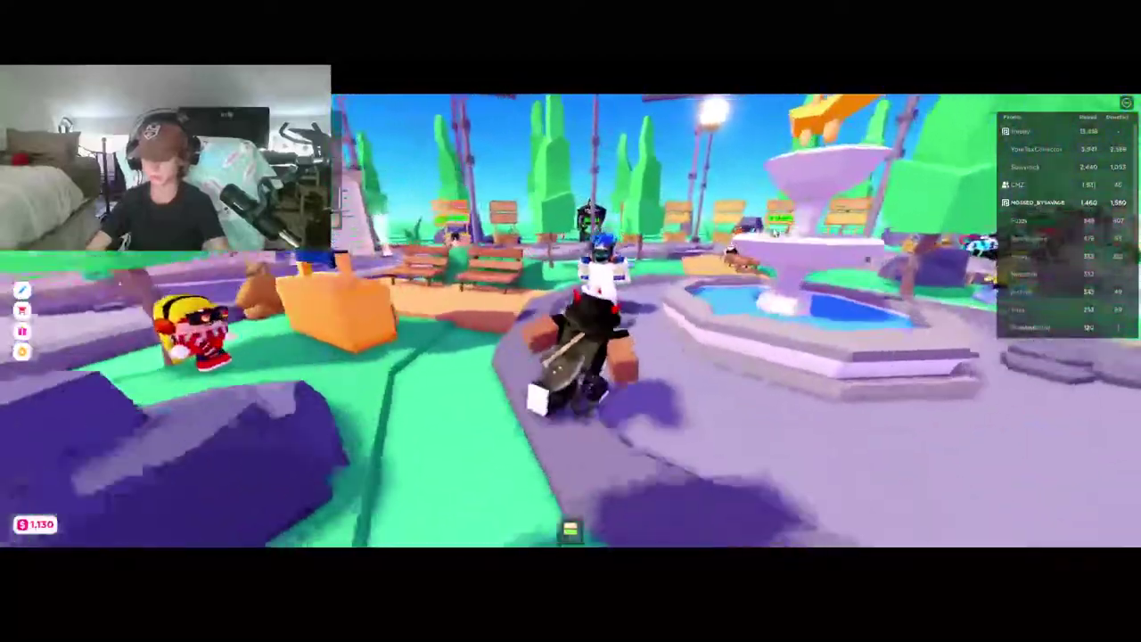
pyautogui.press('w')
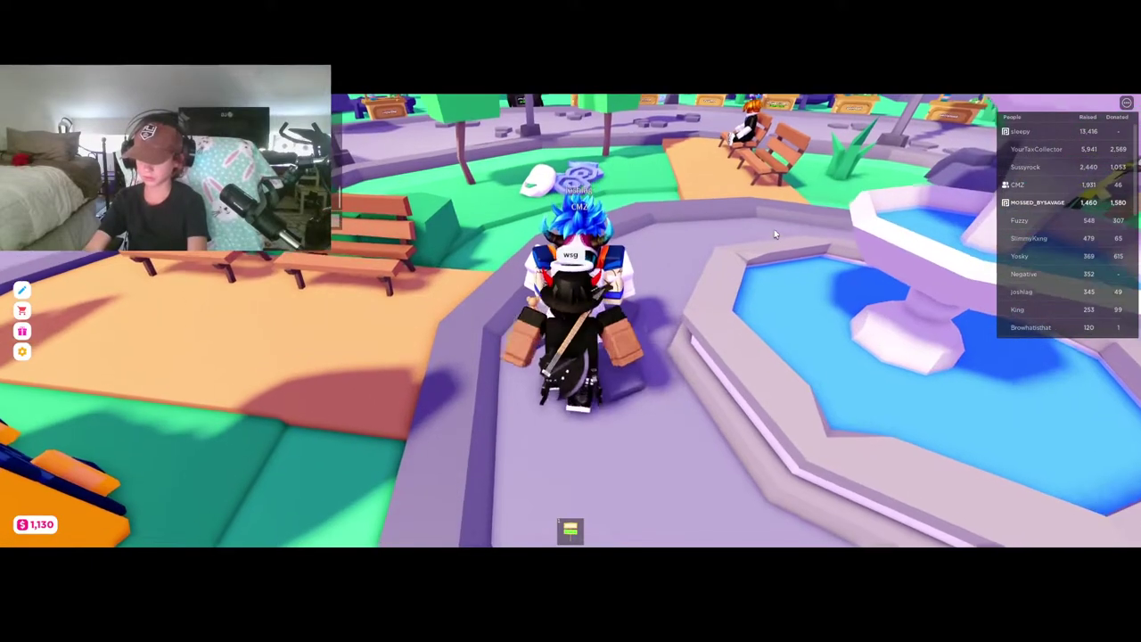
pyautogui.moveTo(774, 229)
pyautogui.mouseDown()
pyautogui.moveTo(731, 232)
pyautogui.moveTo(695, 294)
pyautogui.mouseUp()
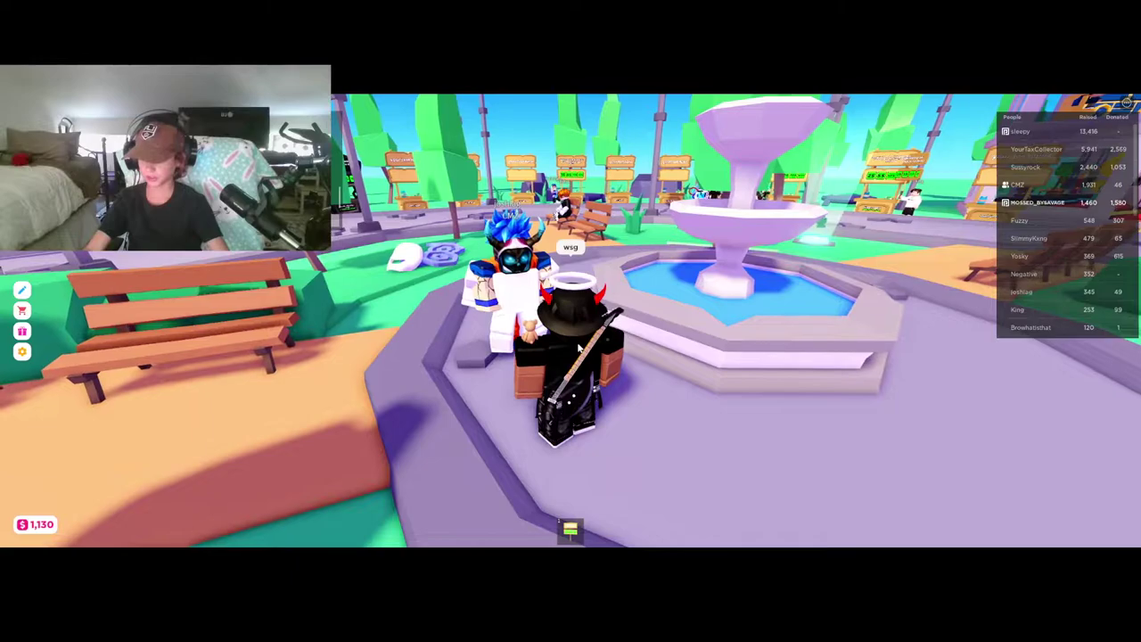
pyautogui.moveTo(624, 267); pyautogui.dragTo(499, 268)
# Walk from the fountain back to the stand with the dark figure.
pyautogui.press('w')
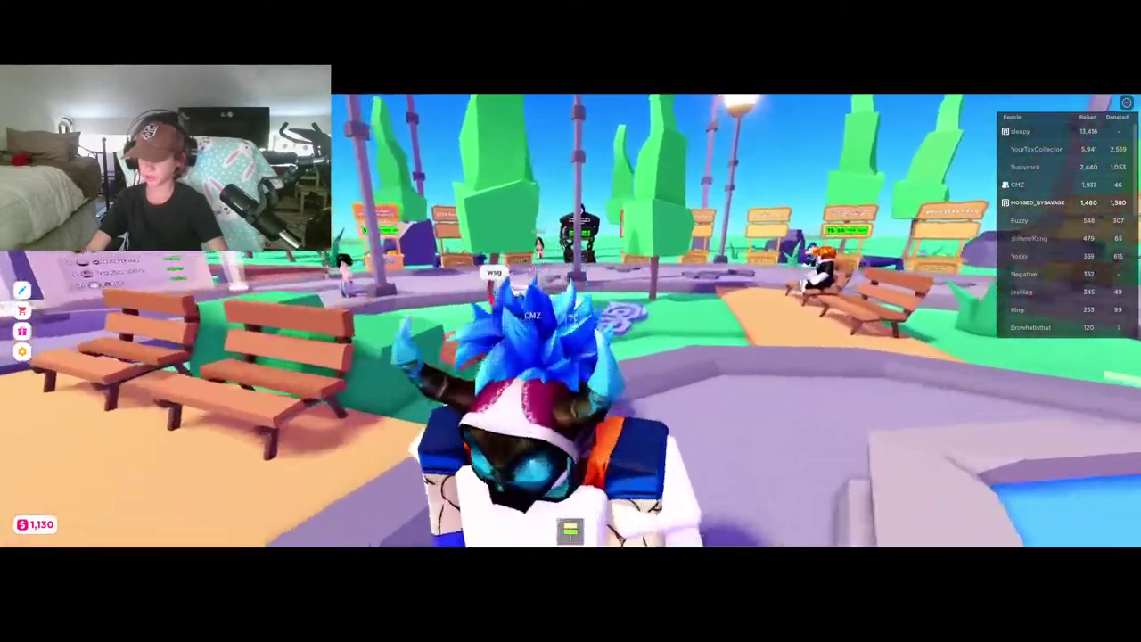
pyautogui.press('w')
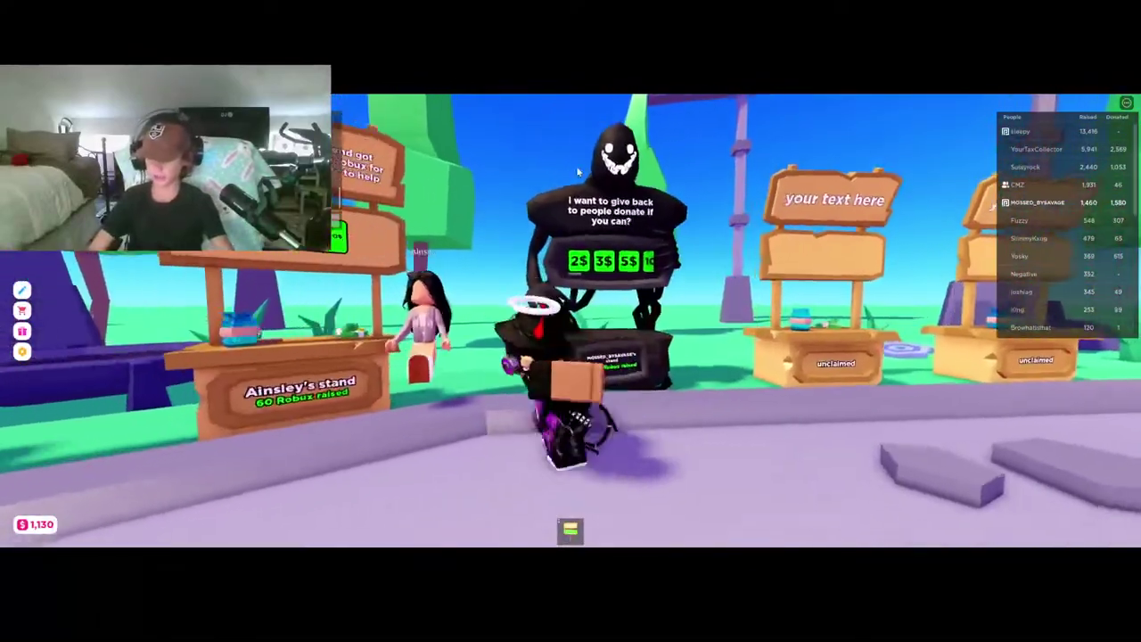
pyautogui.press('w')
# Leave the PLS DONATE game from the pause menu.
pyautogui.press('Escape')
pyautogui.press('l')
pyautogui.click(534, 308)
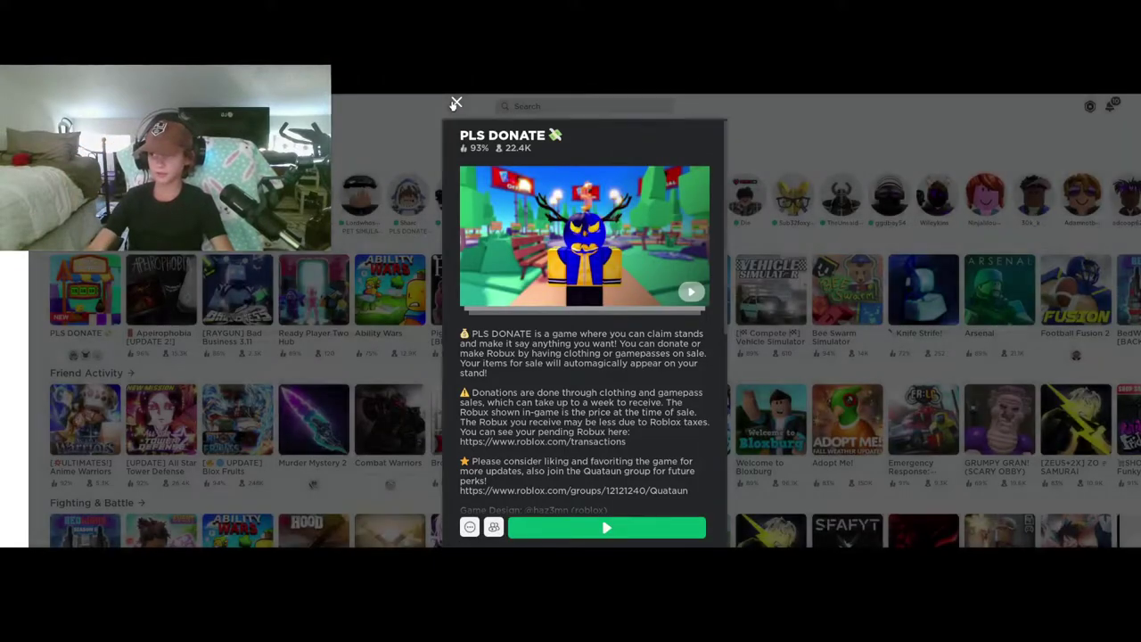
# Close the PLS DONATE panel and start Apeirophobia from its tile.
pyautogui.click(456, 104)
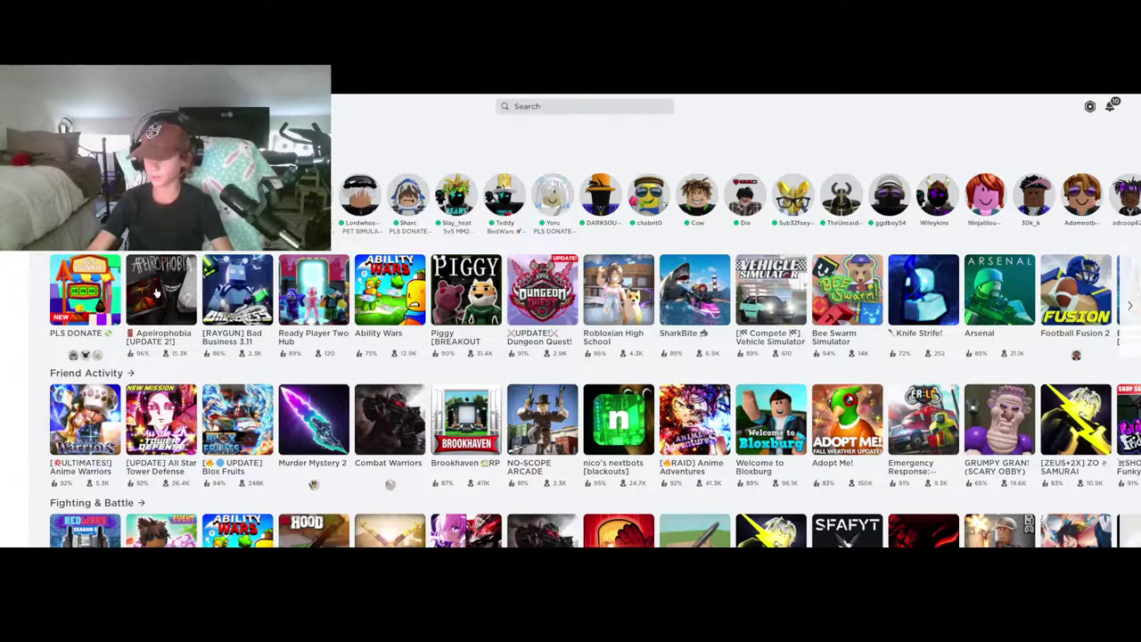
pyautogui.click(156, 290)
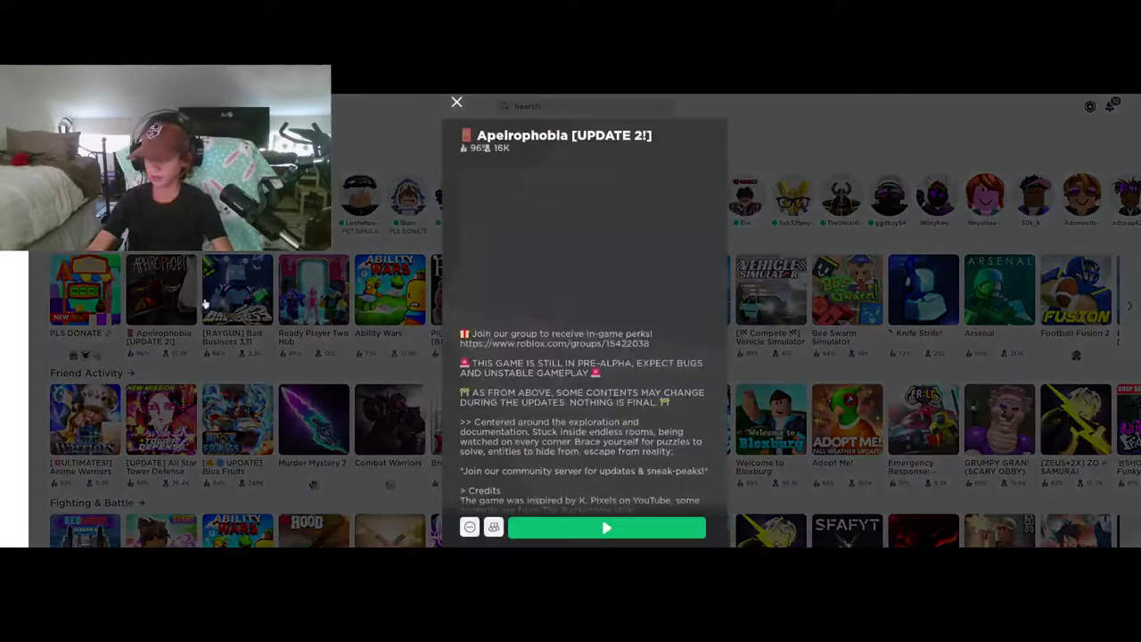
pyautogui.click(566, 526)
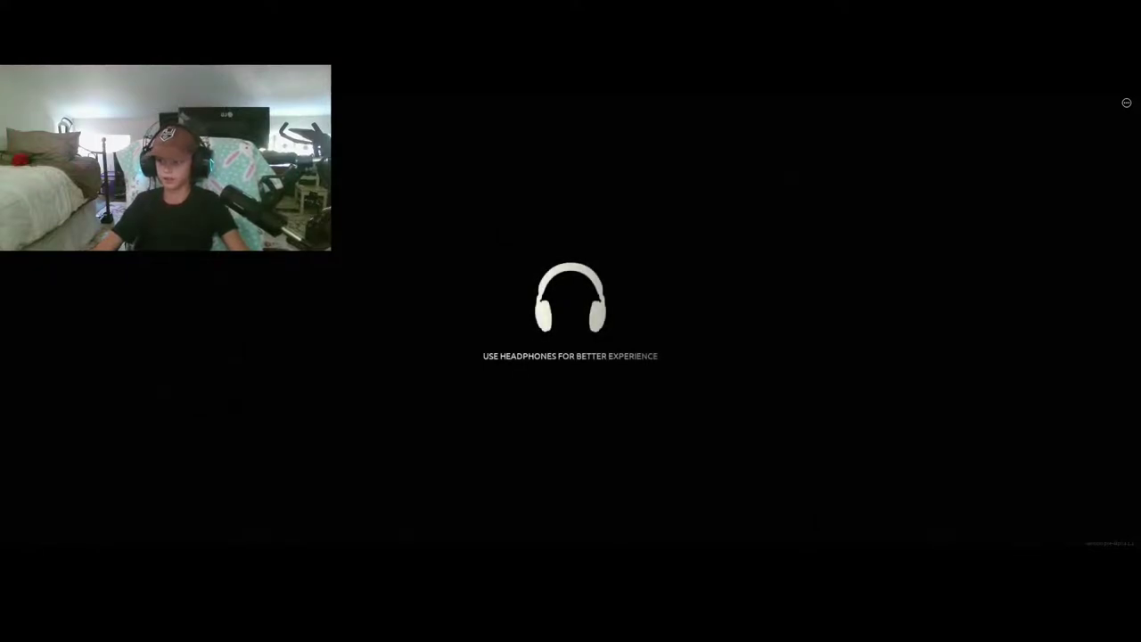
# Dismiss the how-to-play instructions and switch both red lights to green.
pyautogui.press('Escape')
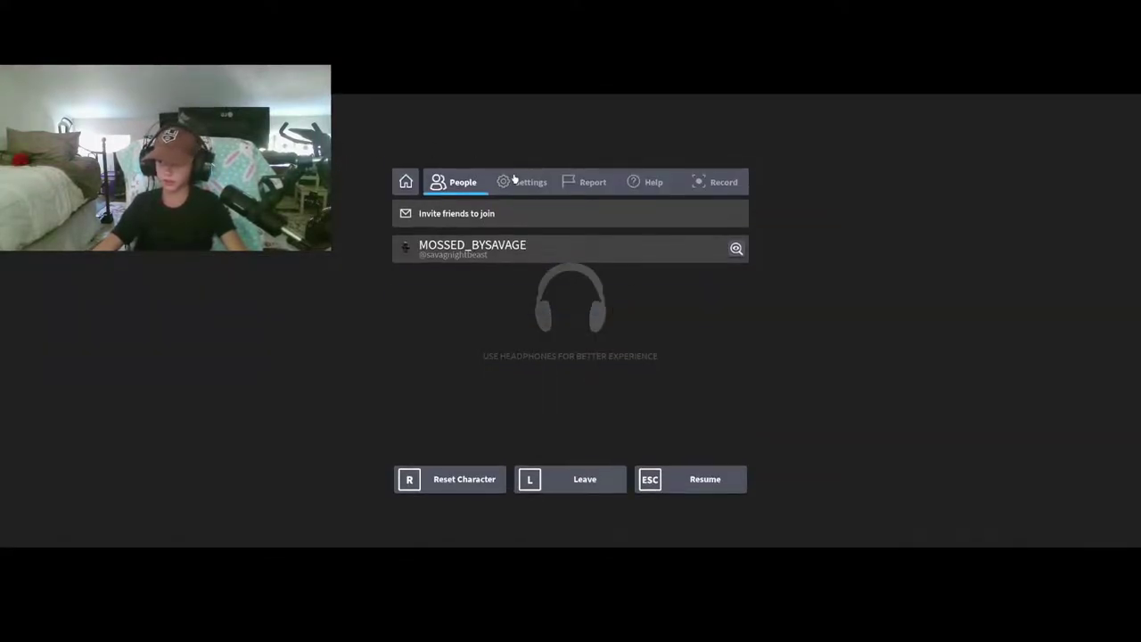
pyautogui.click(522, 182)
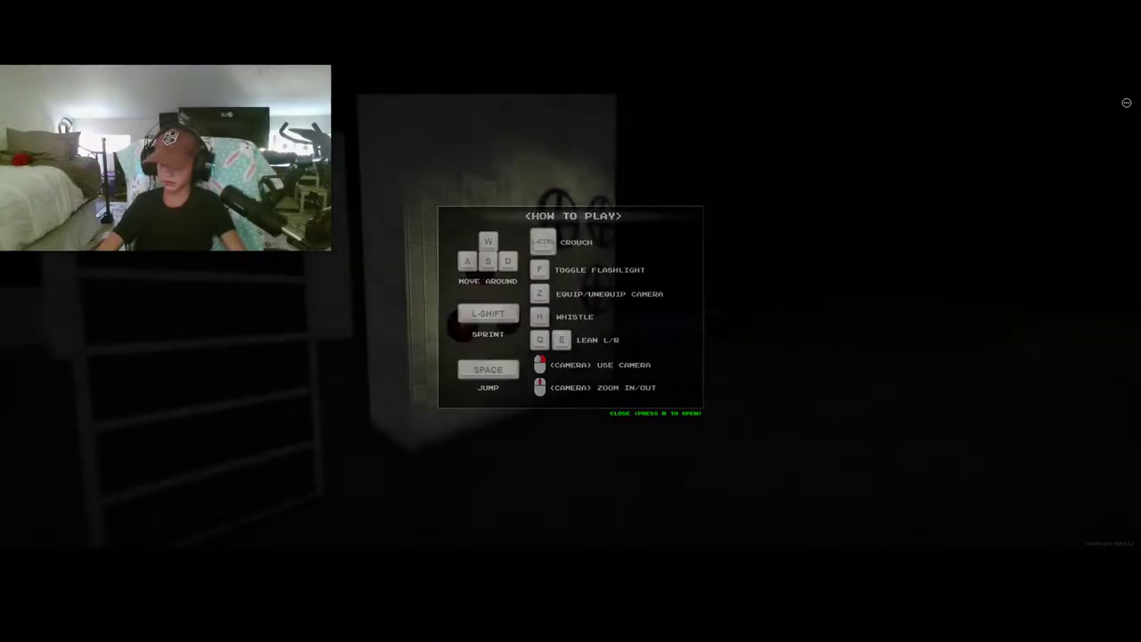
pyautogui.click(630, 409)
pyautogui.click(538, 385)
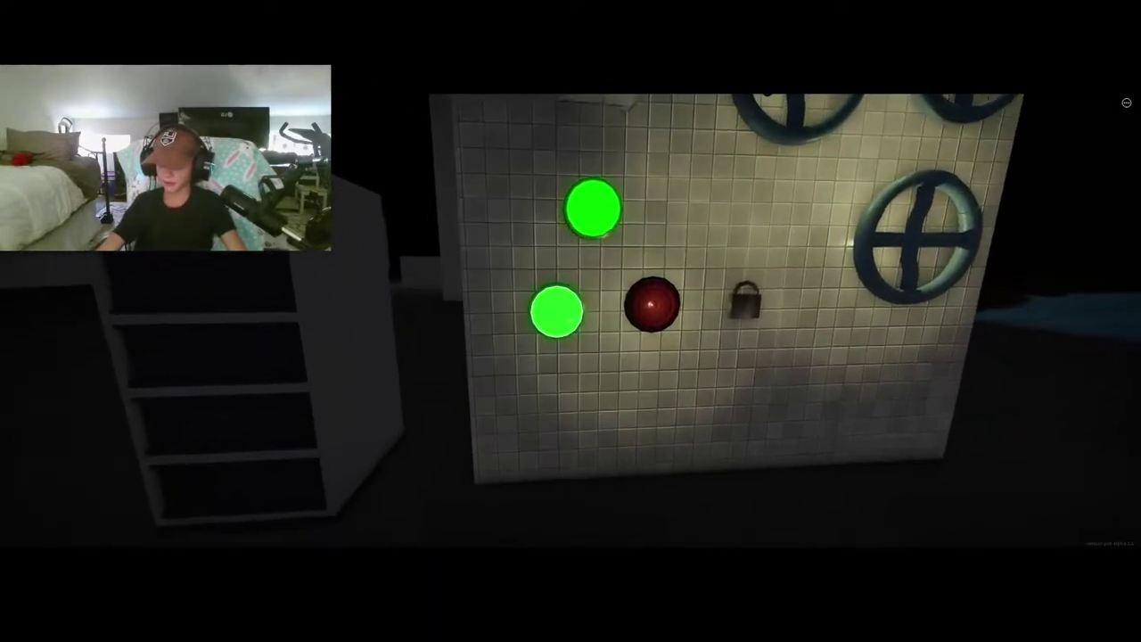
pyautogui.click(634, 381)
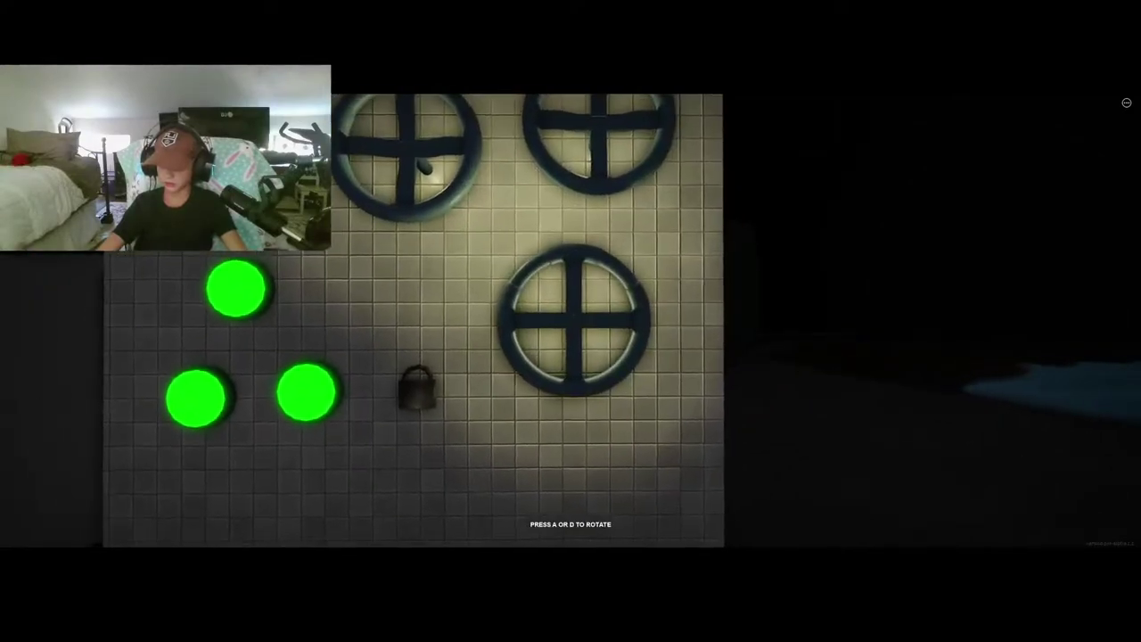
# Rotate the lower, middle and upper-right valve wheels, then exit the panel.
pyautogui.press('d')
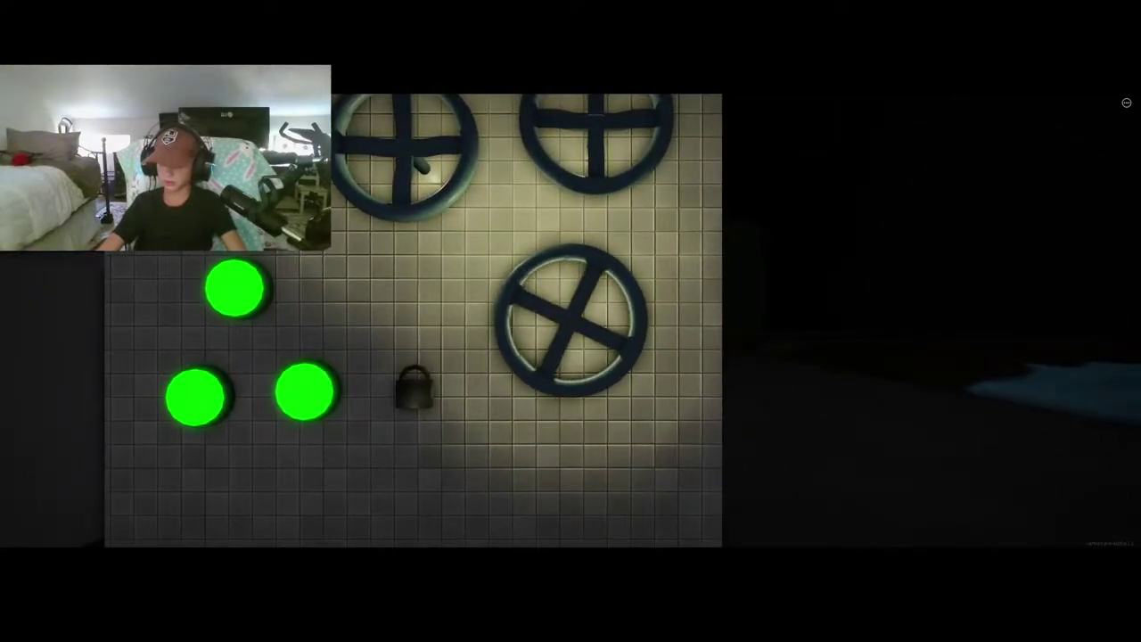
pyautogui.press('d')
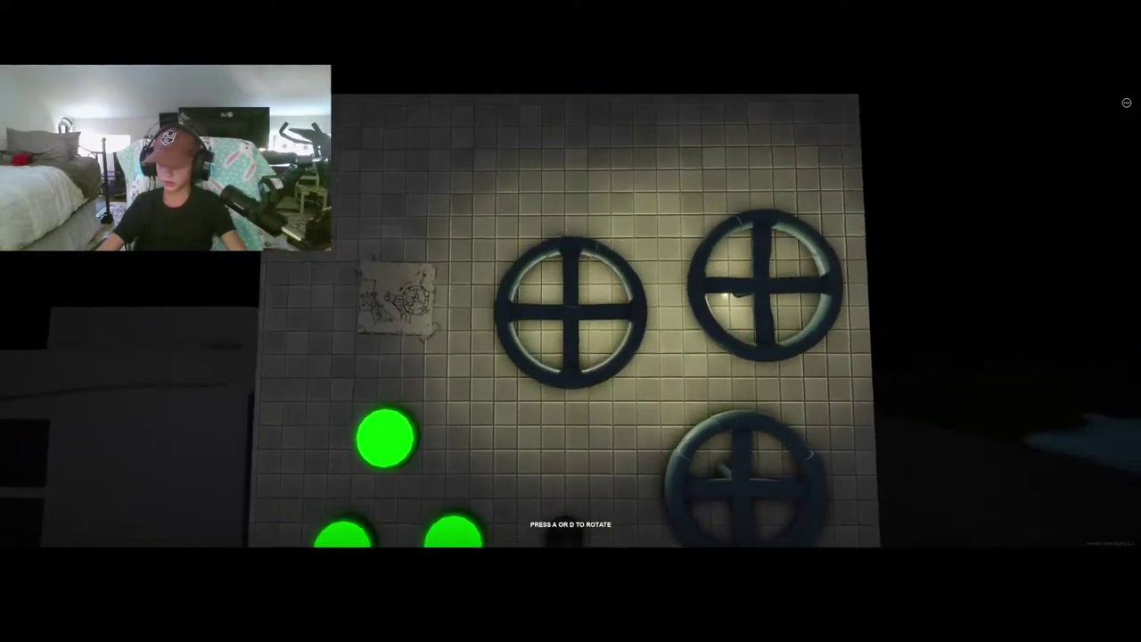
pyautogui.press('d')
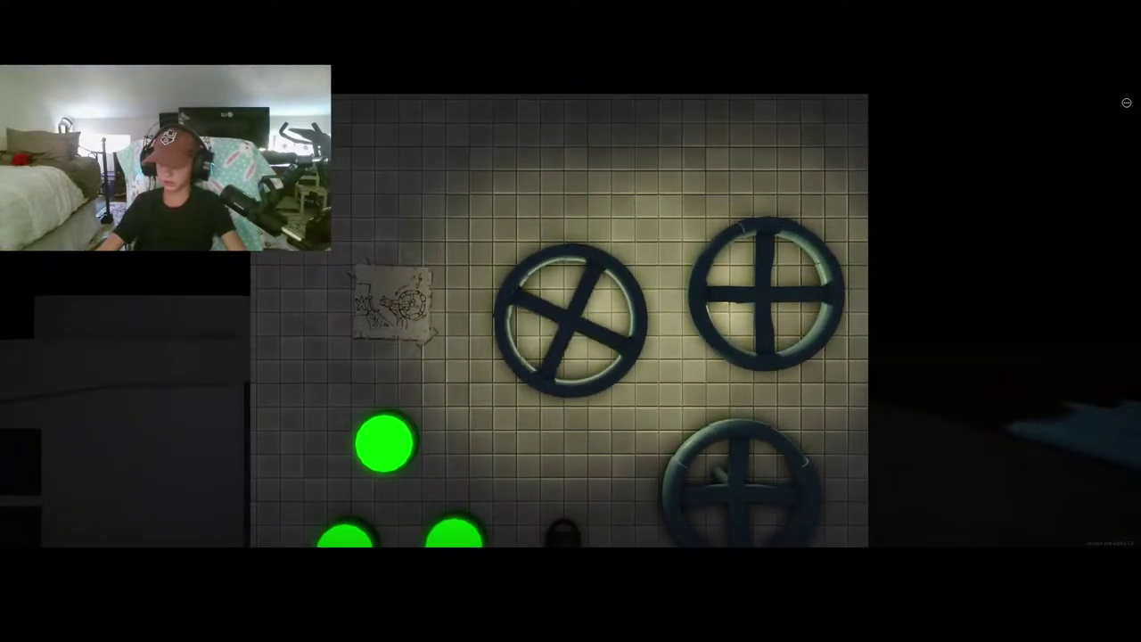
pyautogui.press('d')
pyautogui.press('e')
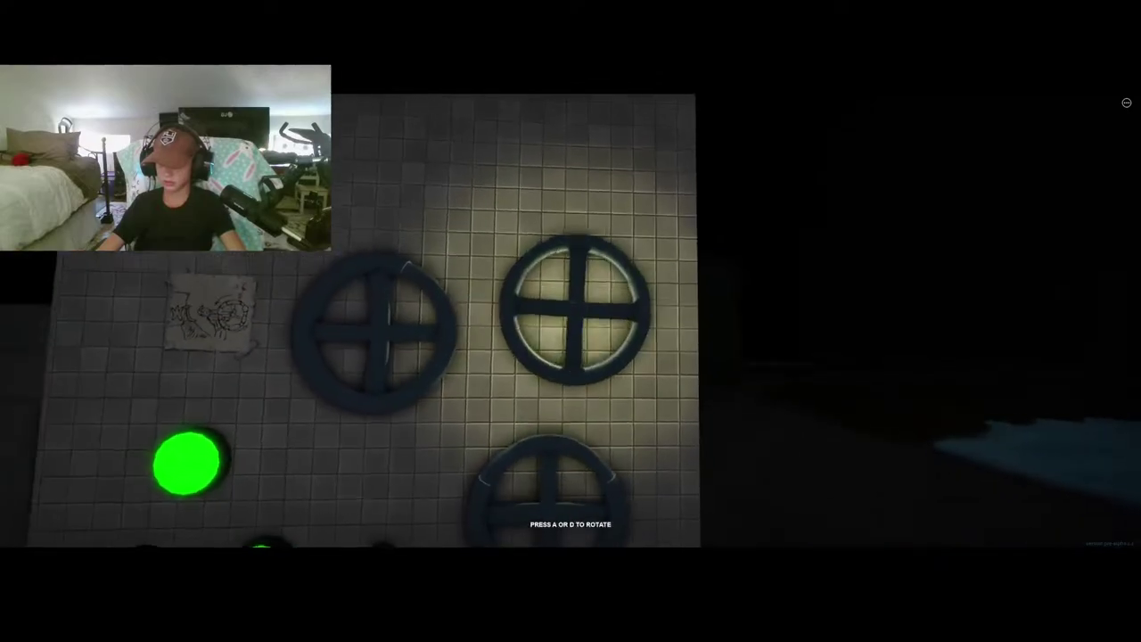
pyautogui.press('d')
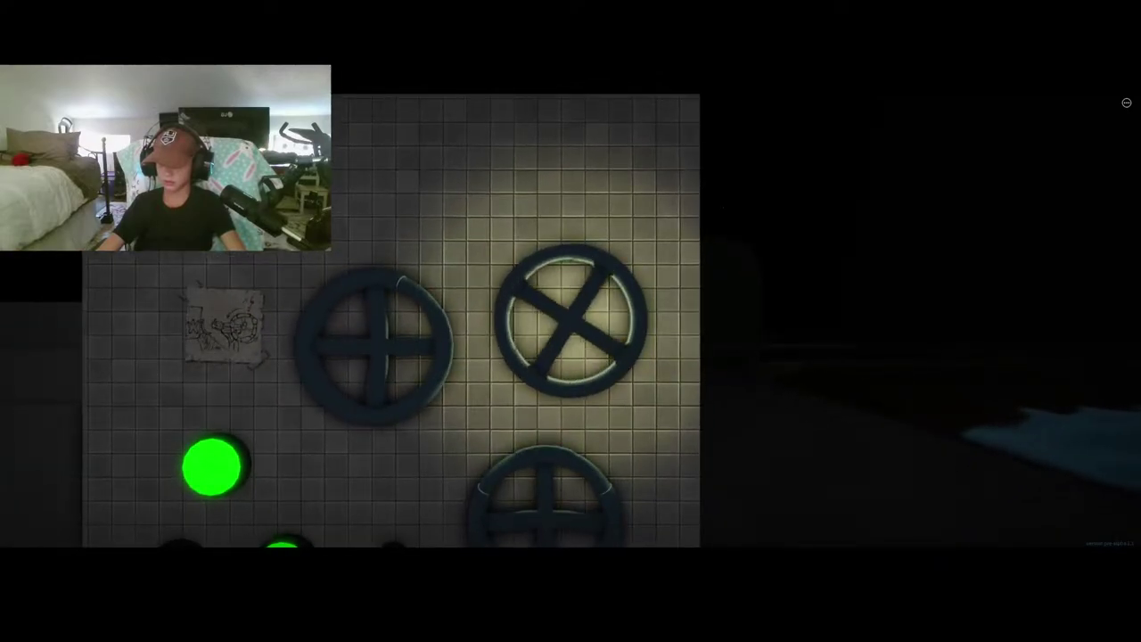
pyautogui.press('d')
pyautogui.press('Escape')
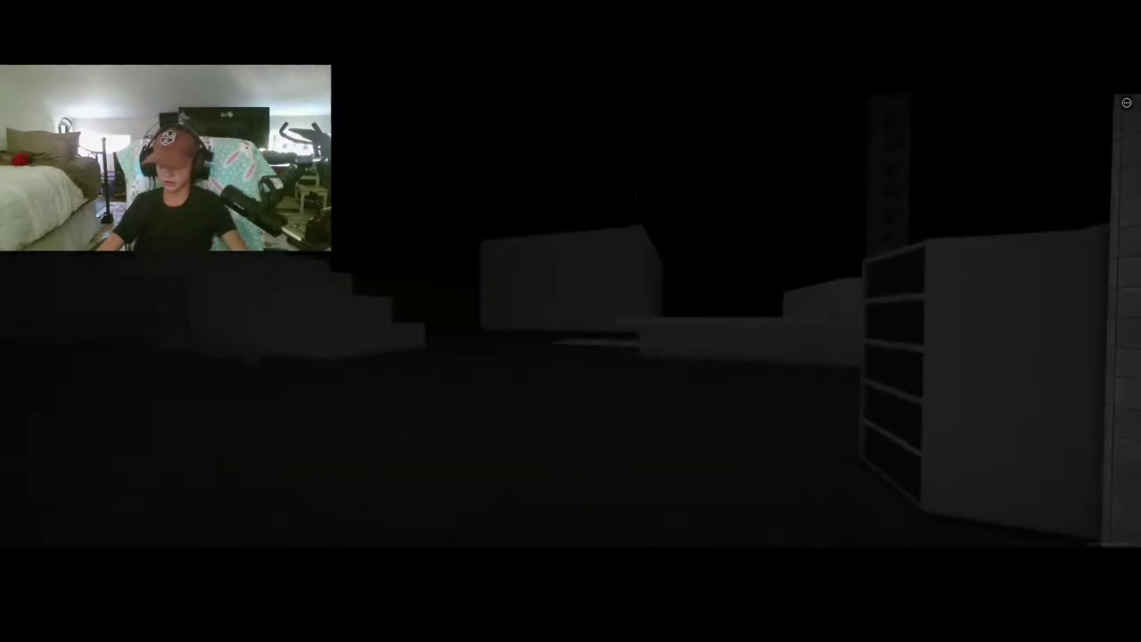
# Walk through the dark room past the grey blocks and the tower.
pyautogui.press('w')
pyautogui.press('w')
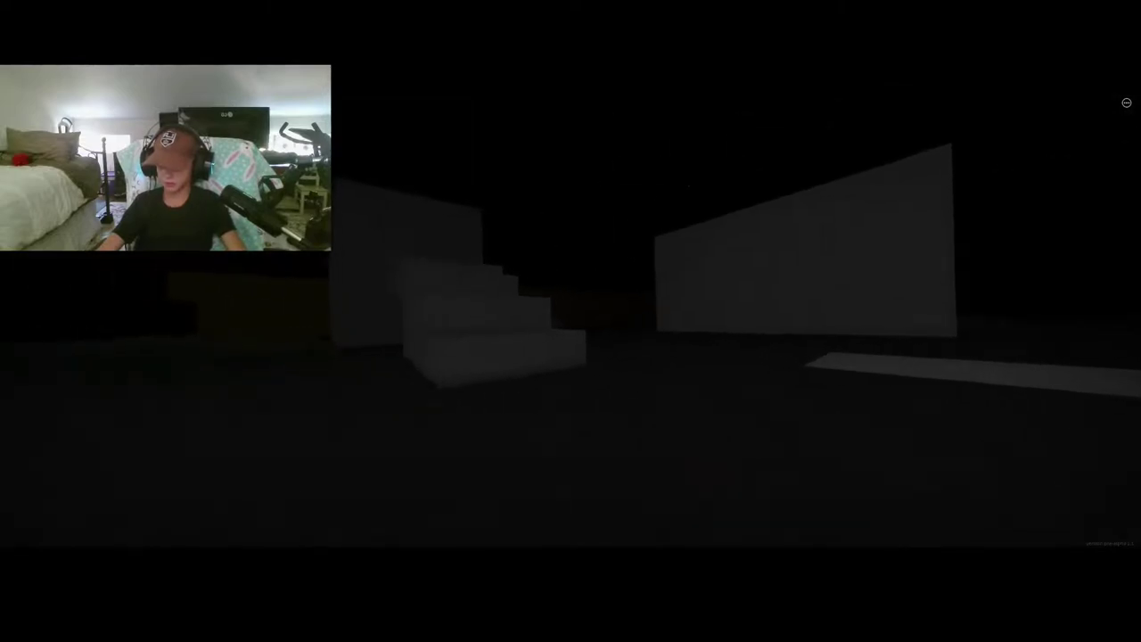
pyautogui.press('w')
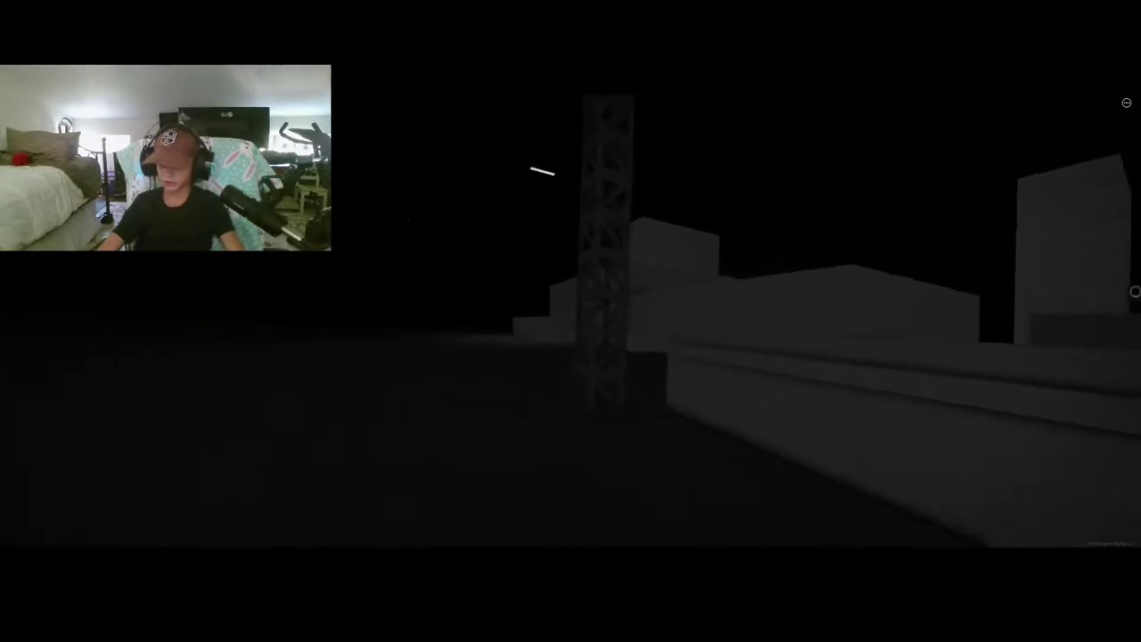
pyautogui.press('w')
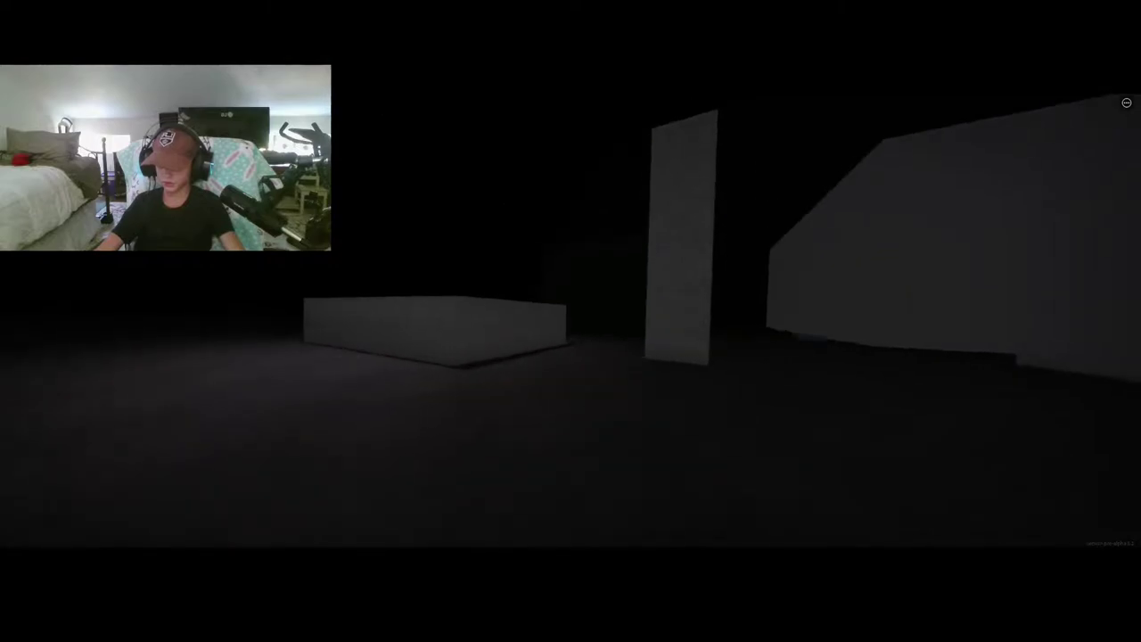
pyautogui.press('w')
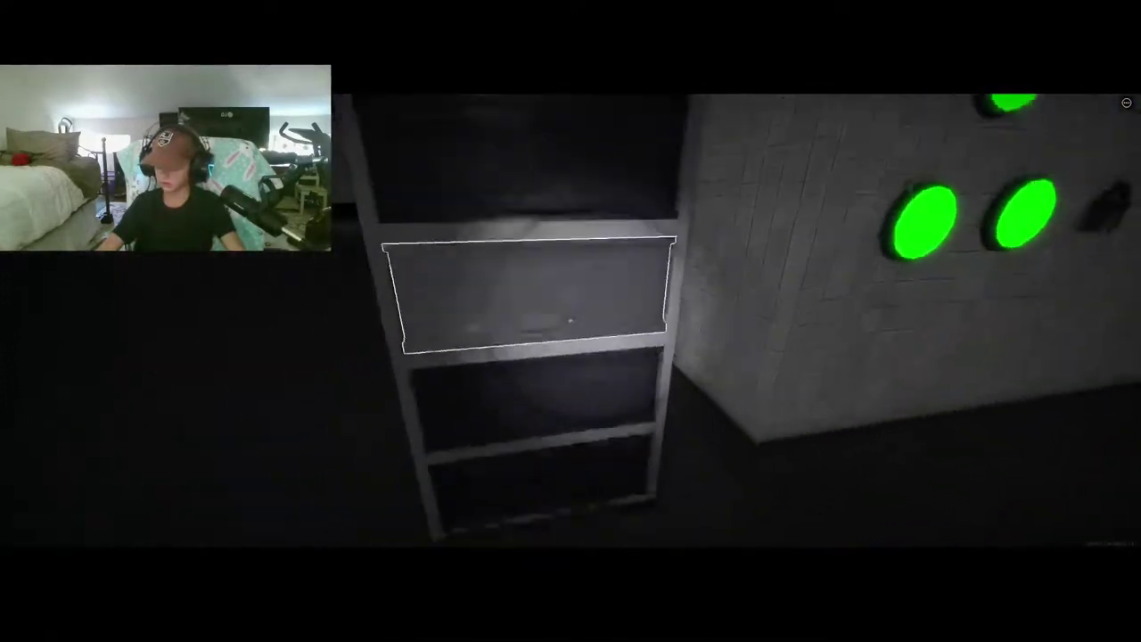
# Search two shelf drawers, then head into the yellow corridors.
pyautogui.click(571, 321)
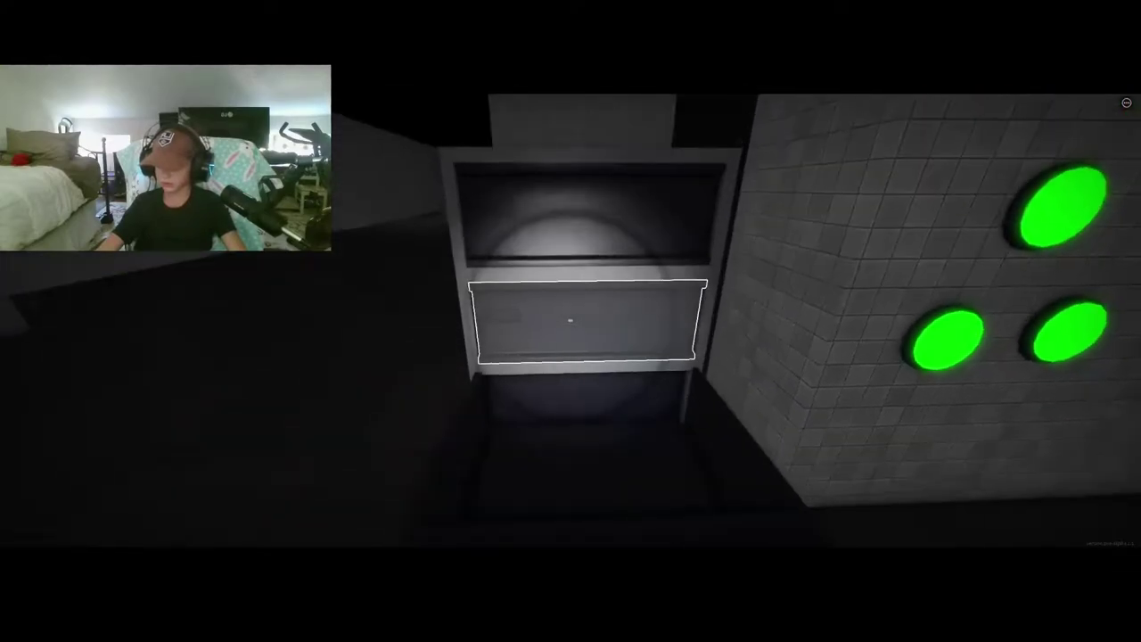
pyautogui.click(570, 320)
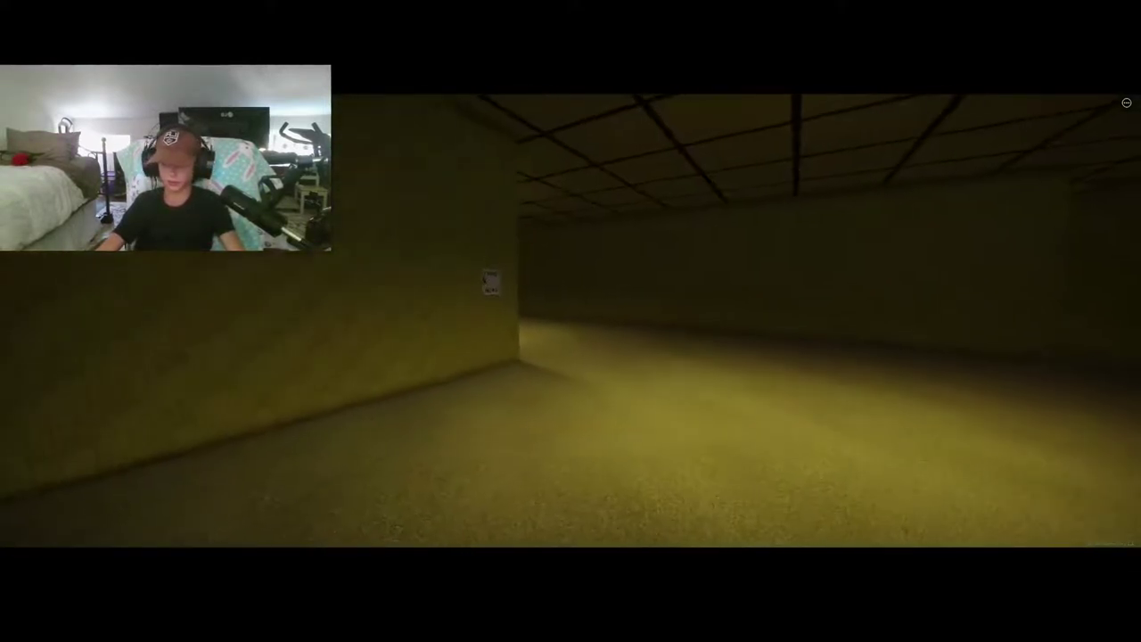
pyautogui.press('w')
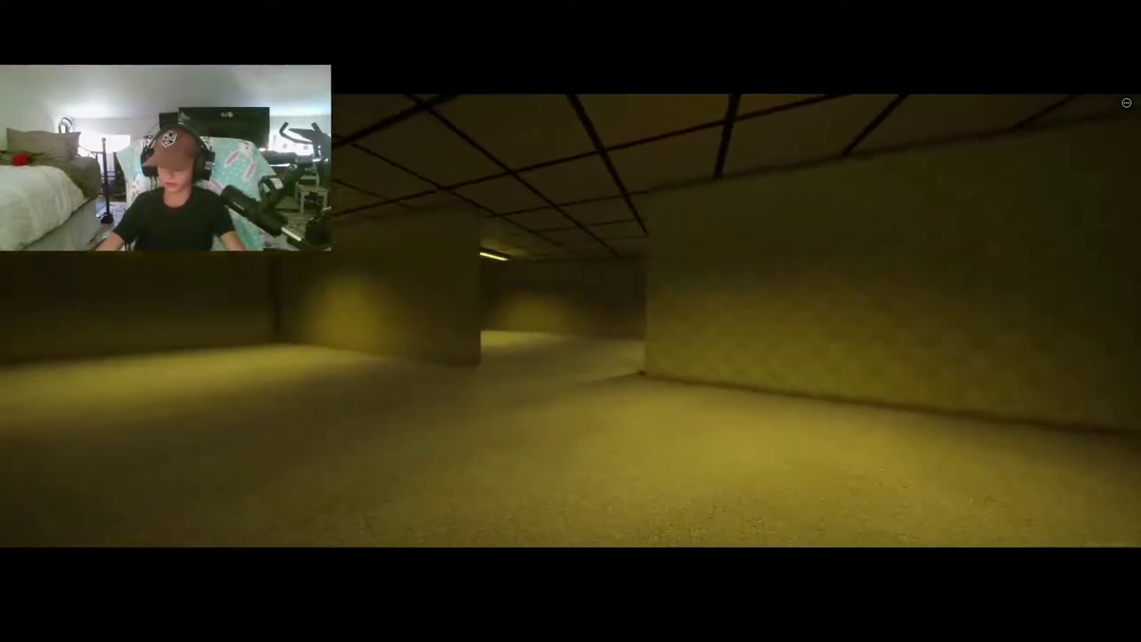
pyautogui.press('w')
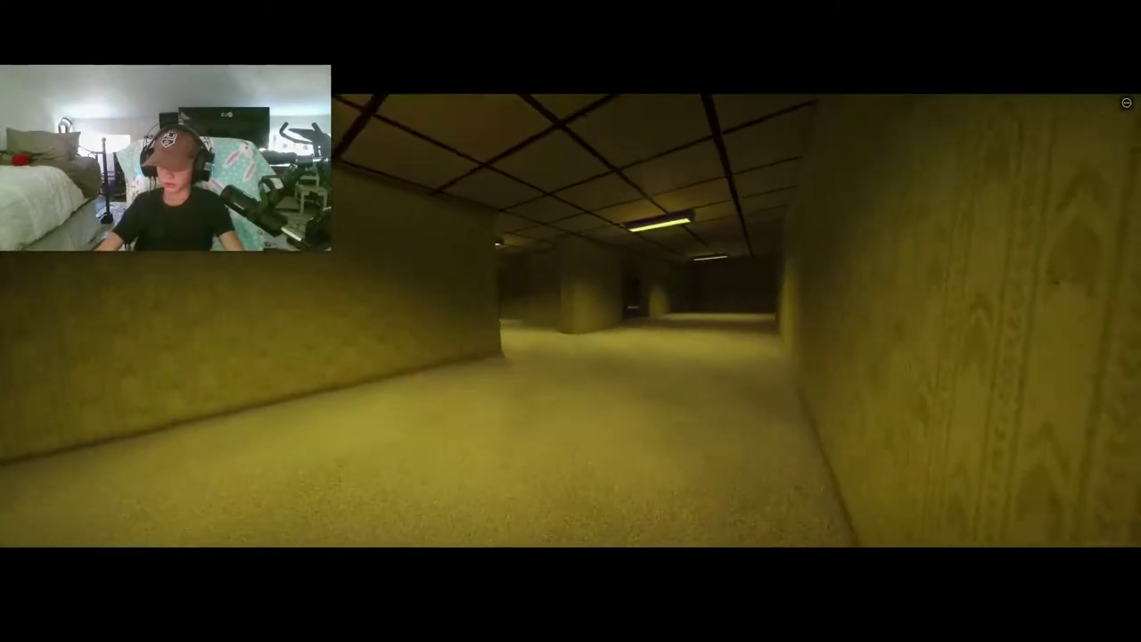
pyautogui.press('w')
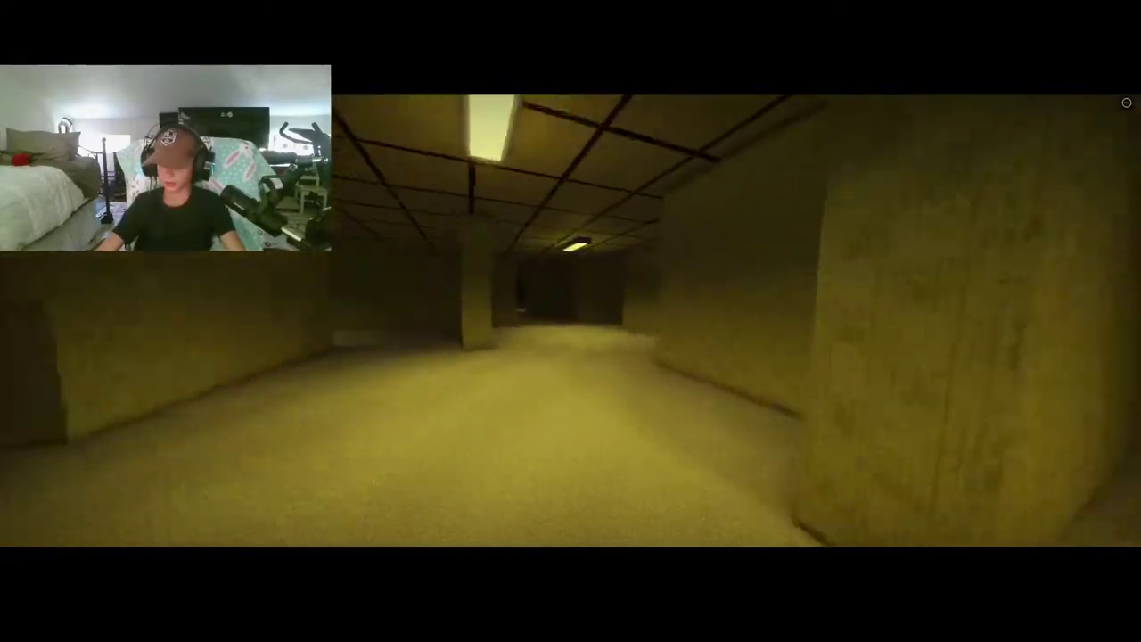
pyautogui.press('w')
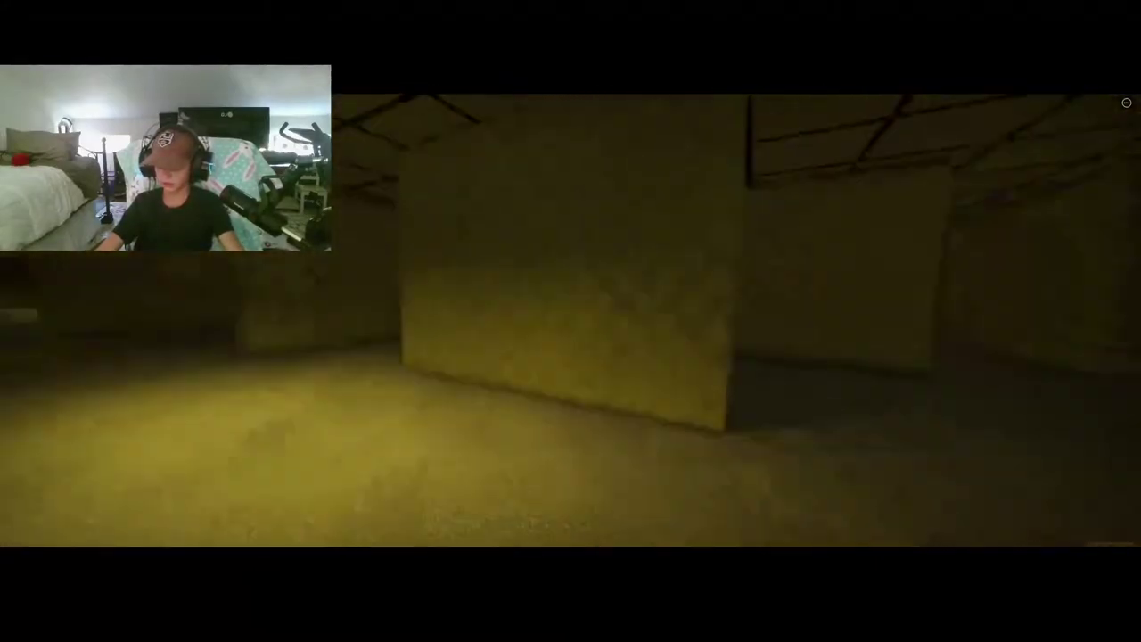
# Walk down the long dim hallway and turn right into a new hallway.
pyautogui.press('w')
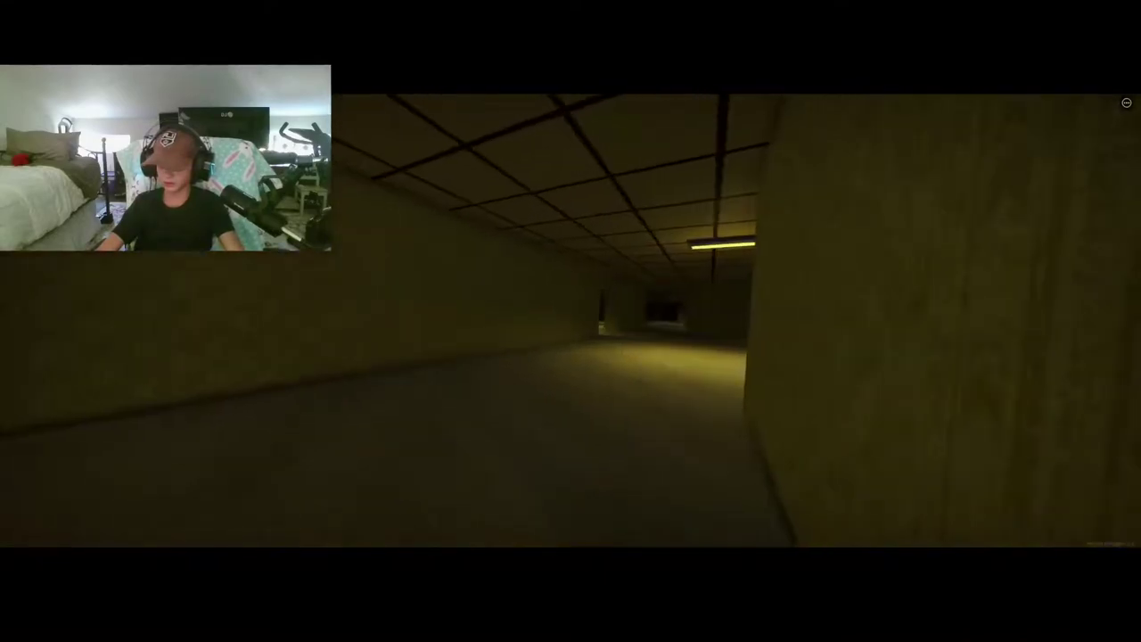
pyautogui.press('w')
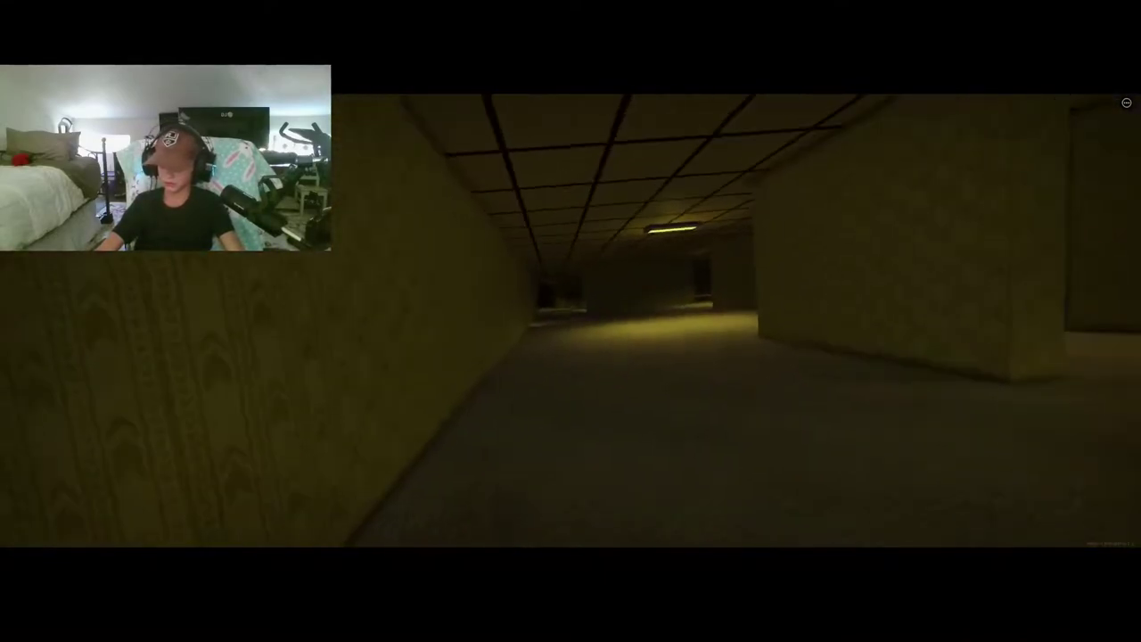
pyautogui.press('w')
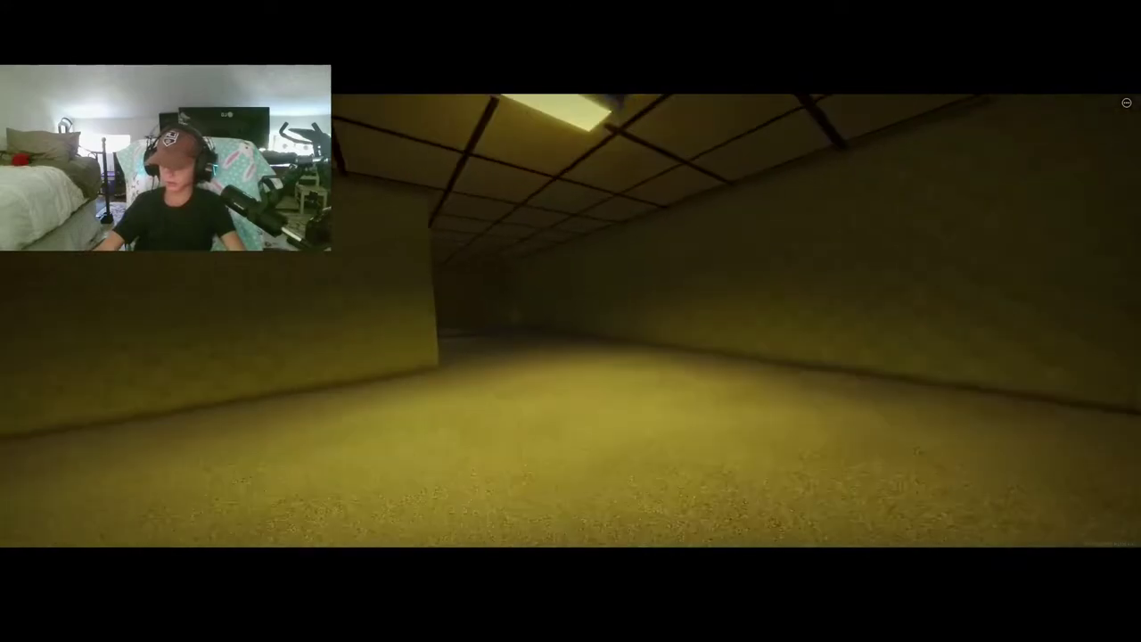
pyautogui.press('w')
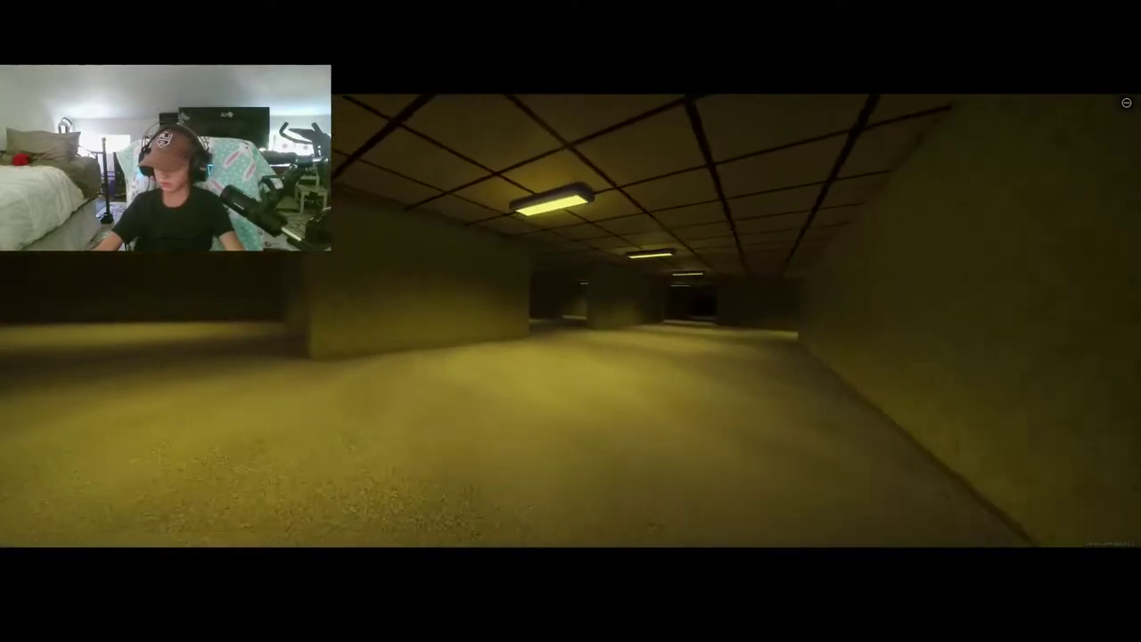
pyautogui.press('w')
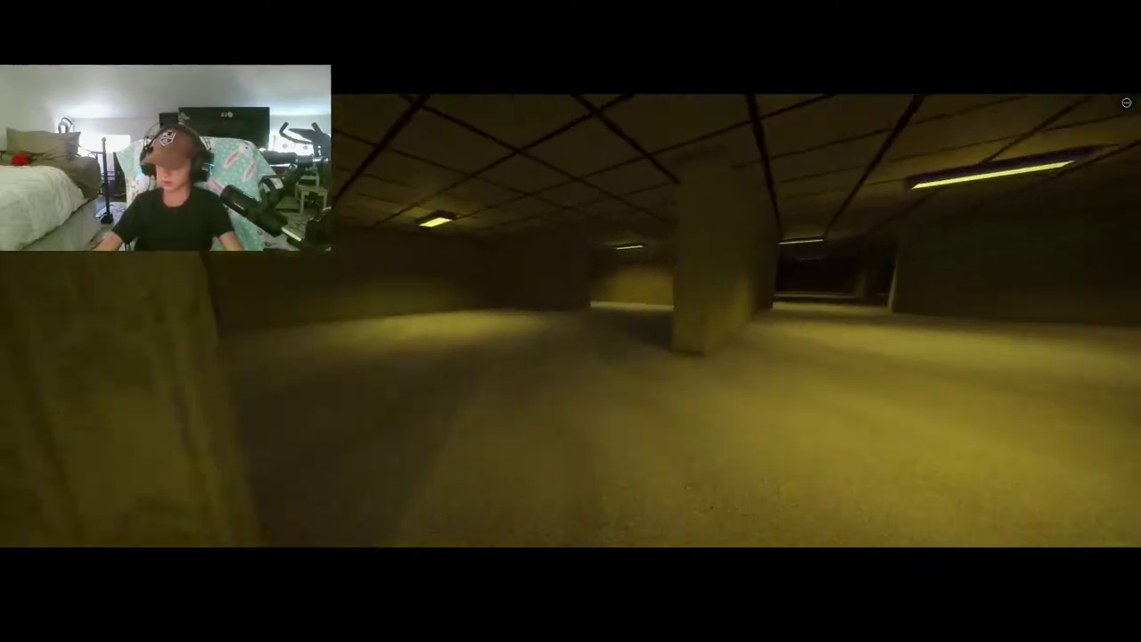
# Walk past the pillars into the open yellow area.
pyautogui.press('w')
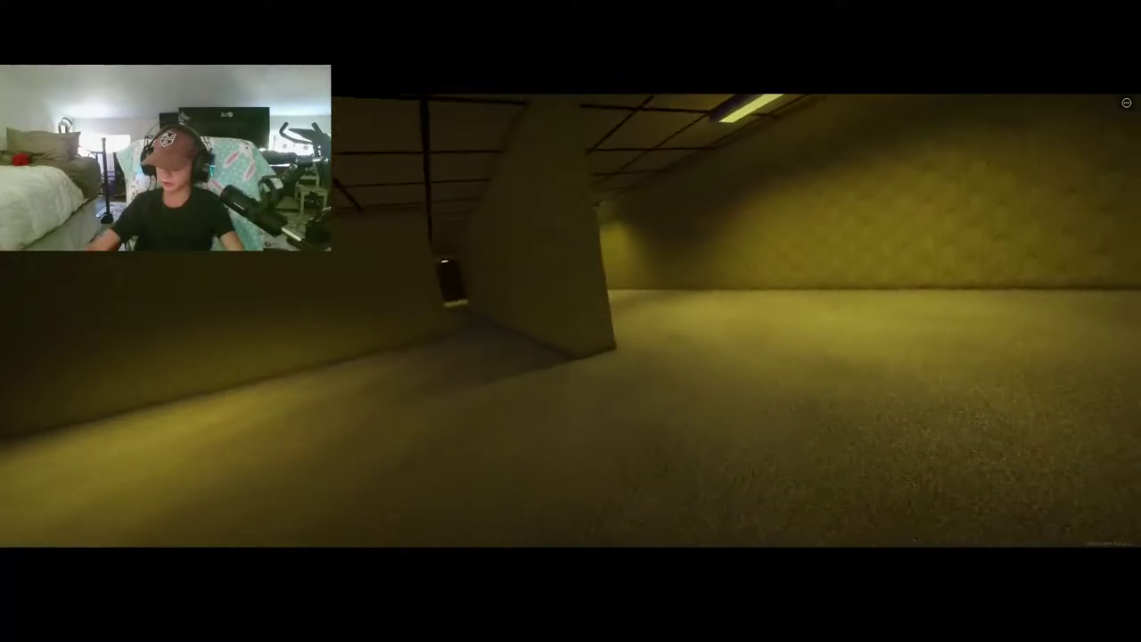
pyautogui.press('w')
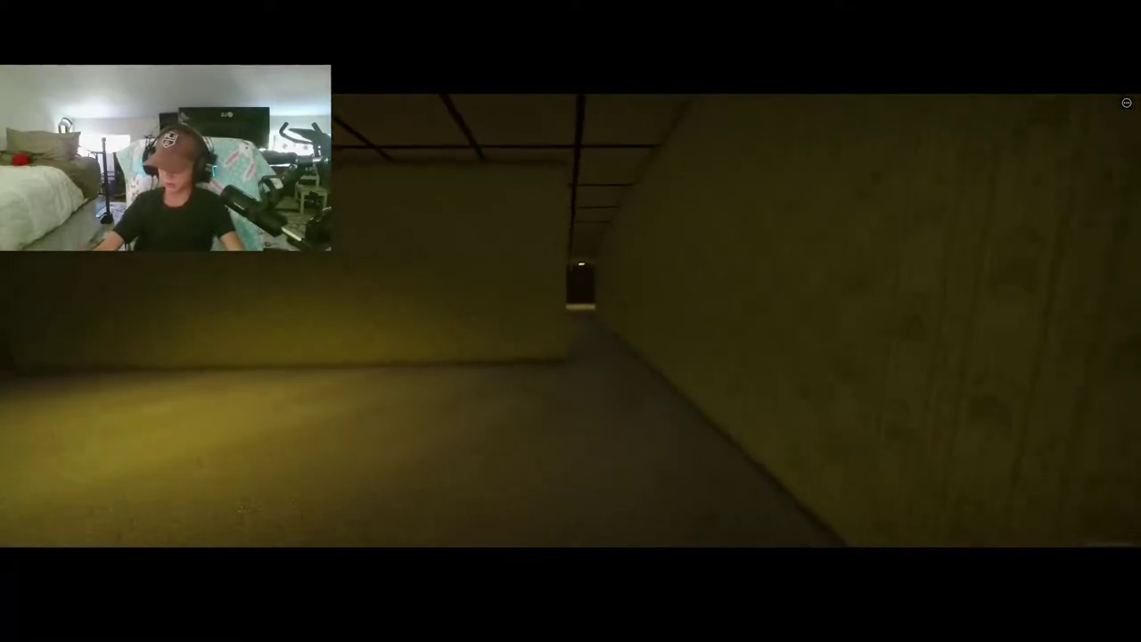
pyautogui.press('w')
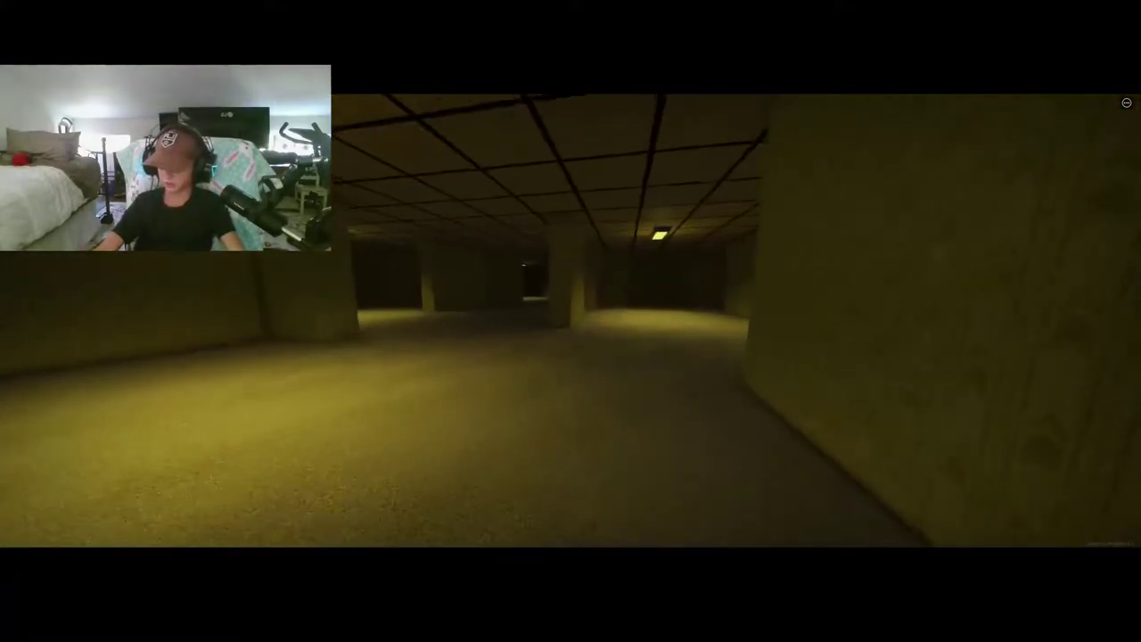
pyautogui.press('w')
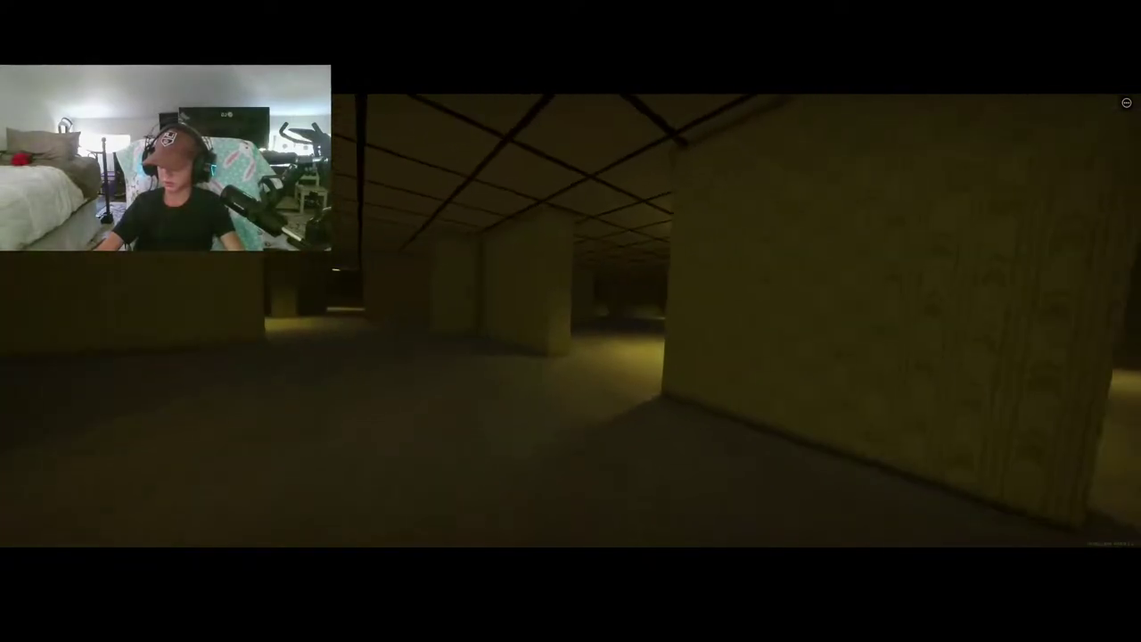
pyautogui.press('w')
pyautogui.press('w')
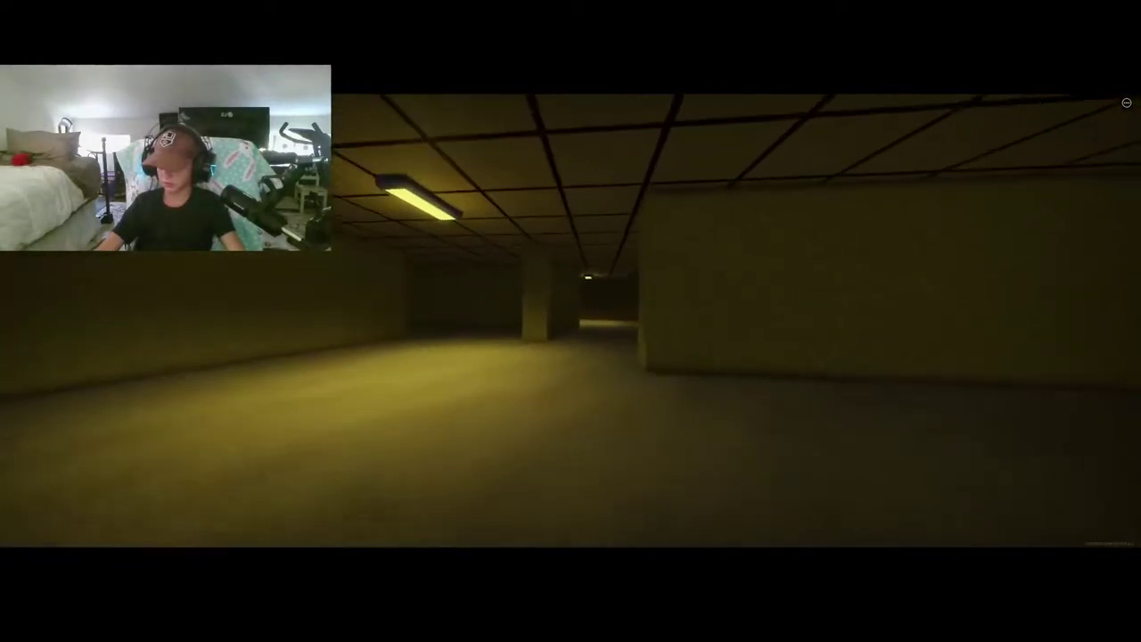
# Follow the right-hand wall toward the pillars and distant ceiling lights.
pyautogui.press('w')
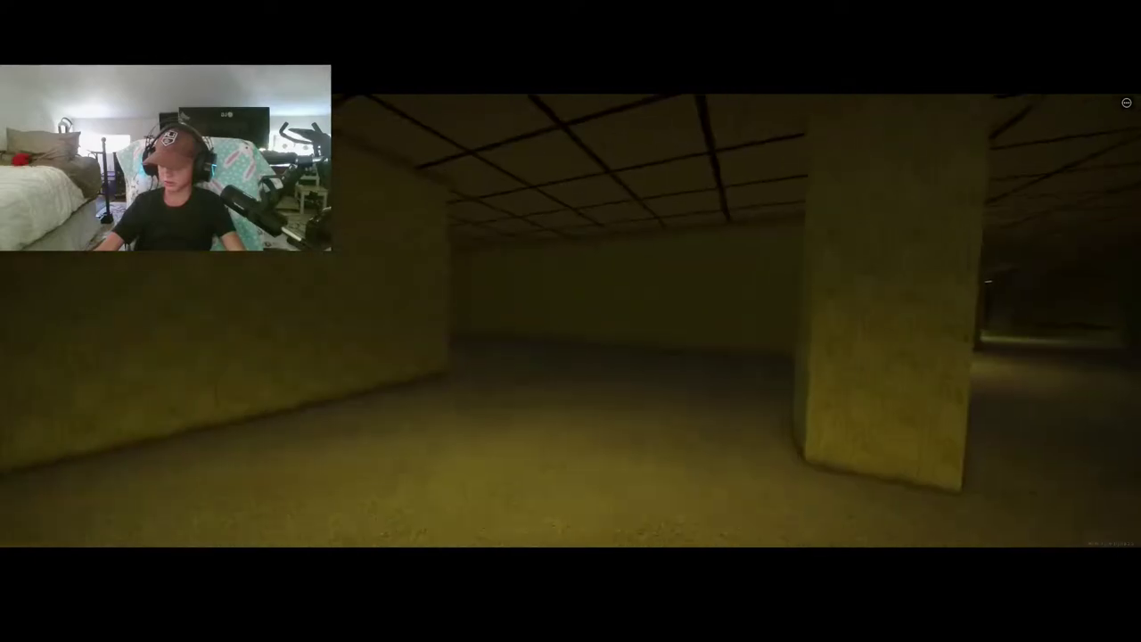
pyautogui.press('w')
pyautogui.press('w')
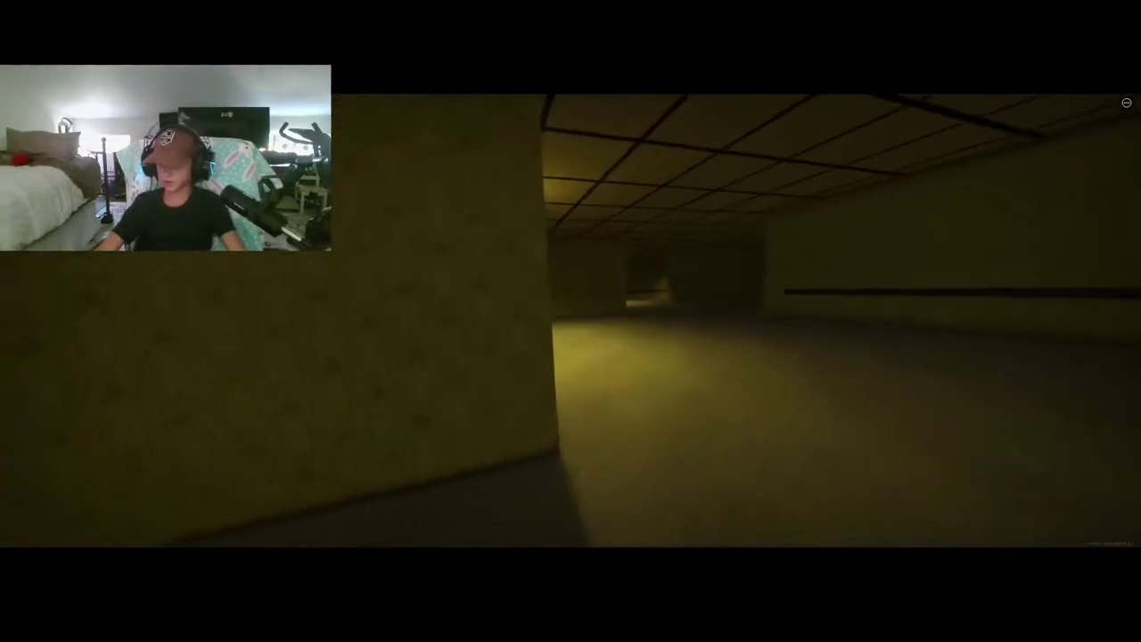
pyautogui.press('w')
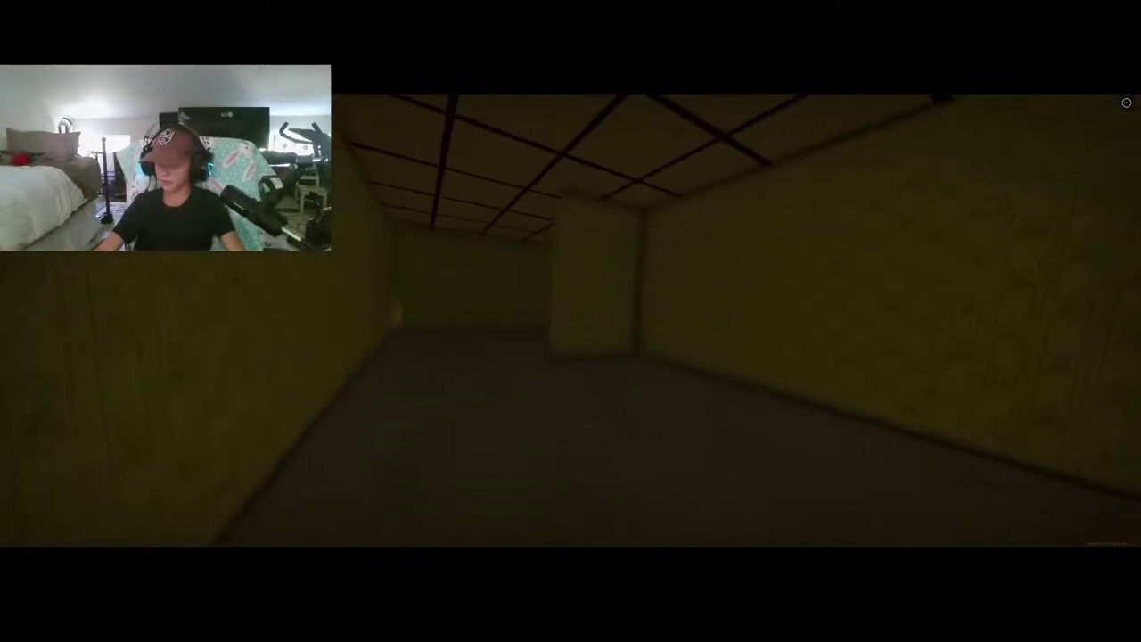
pyautogui.press('w')
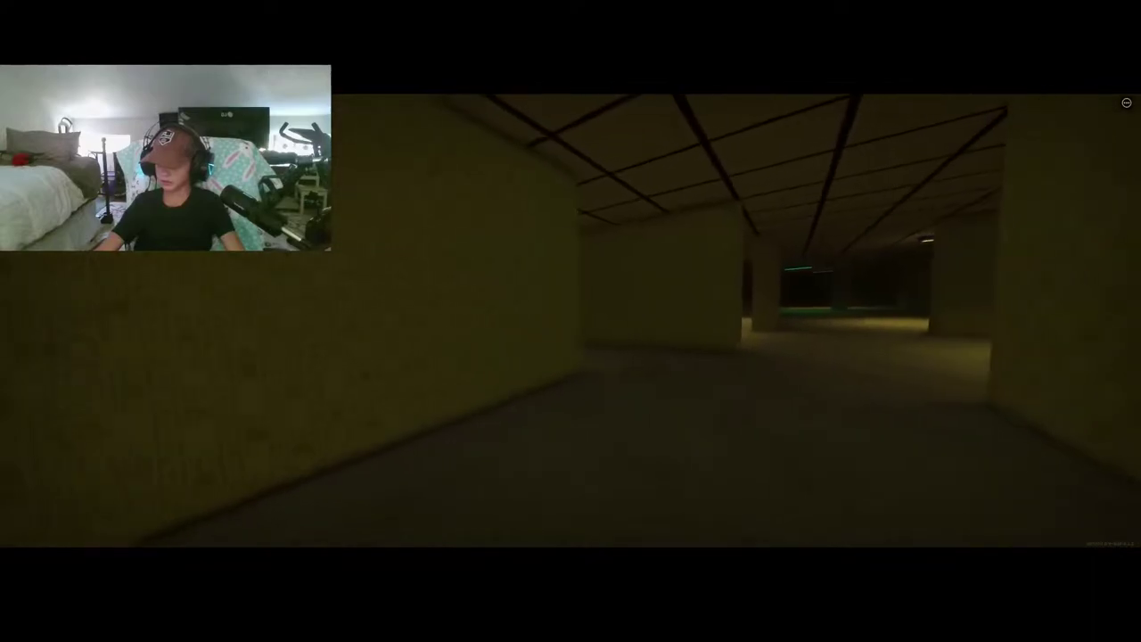
pyautogui.press('w')
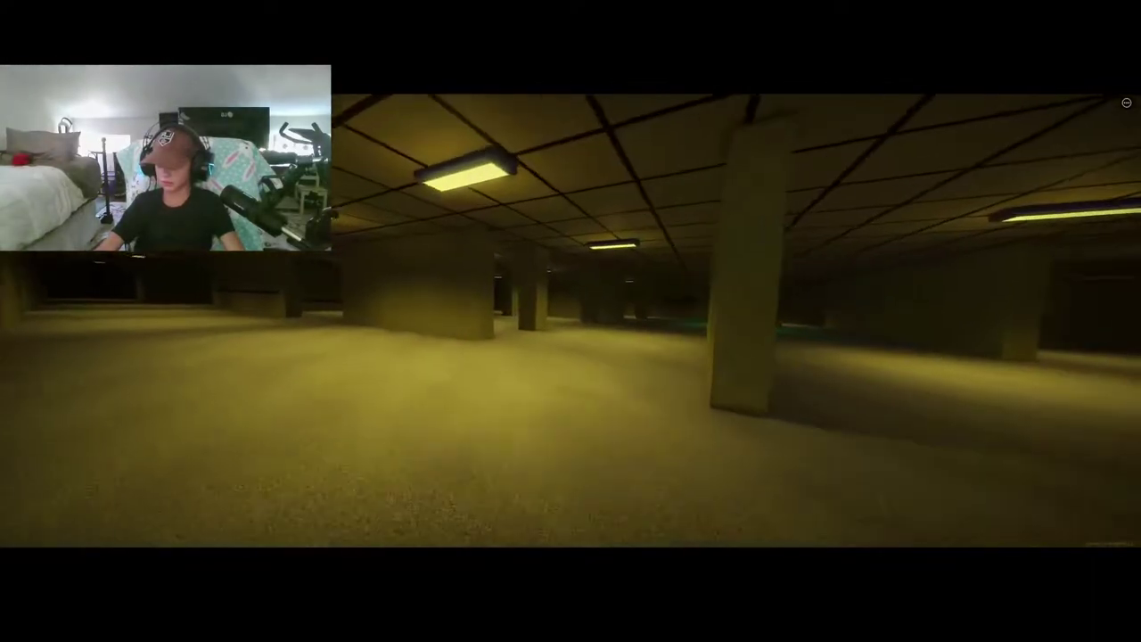
pyautogui.press('w')
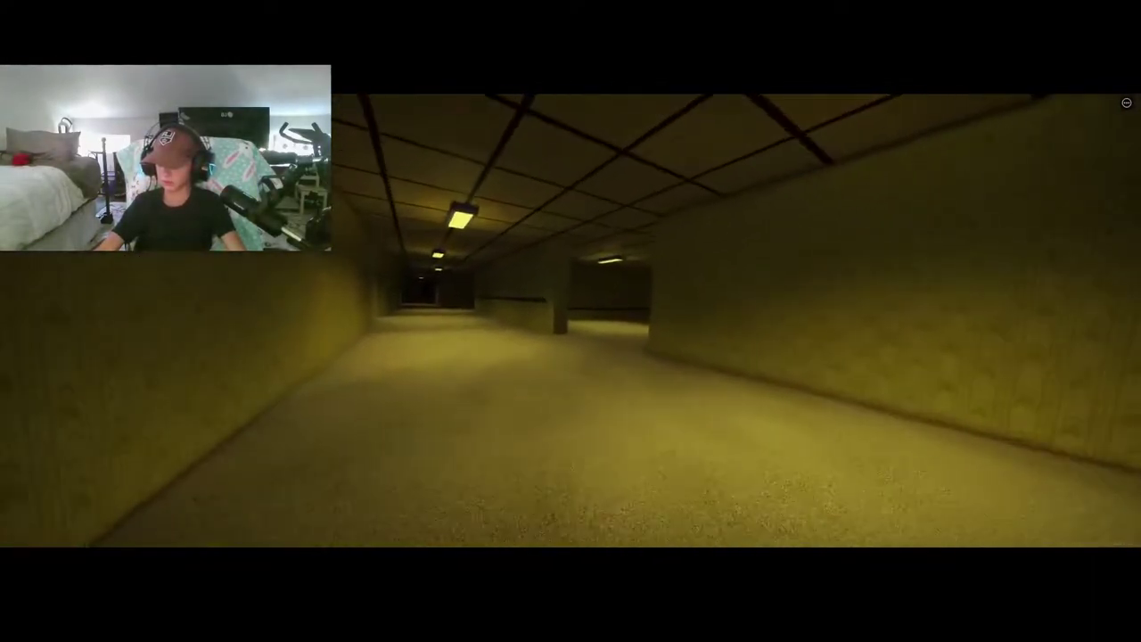
pyautogui.press('w')
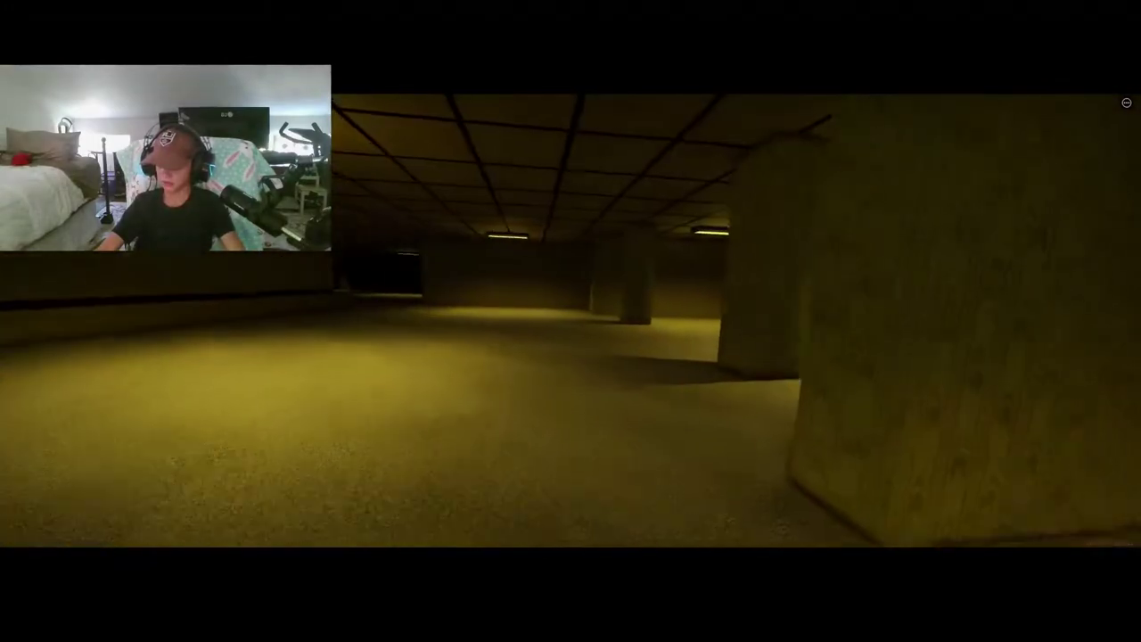
pyautogui.press('w')
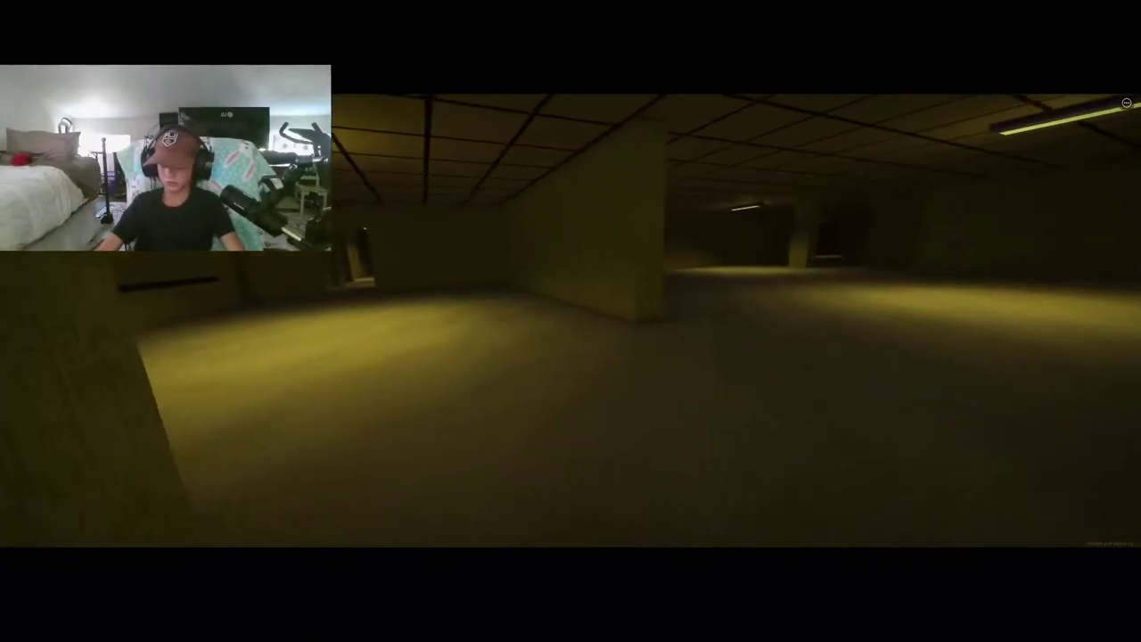
pyautogui.press('w')
pyautogui.press('w')
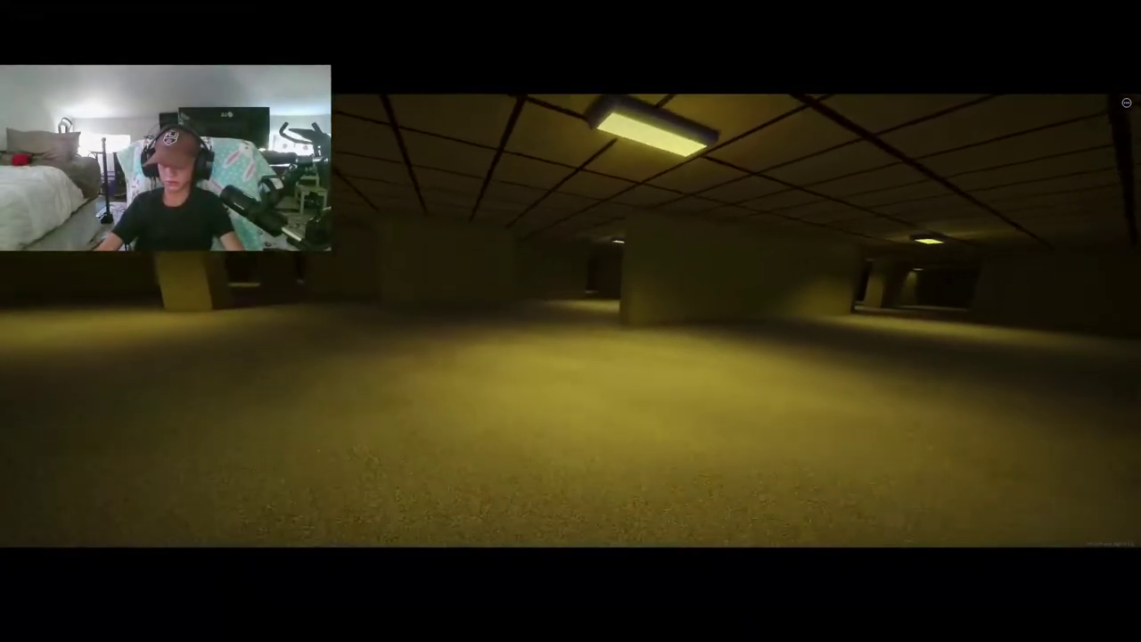
pyautogui.press('w')
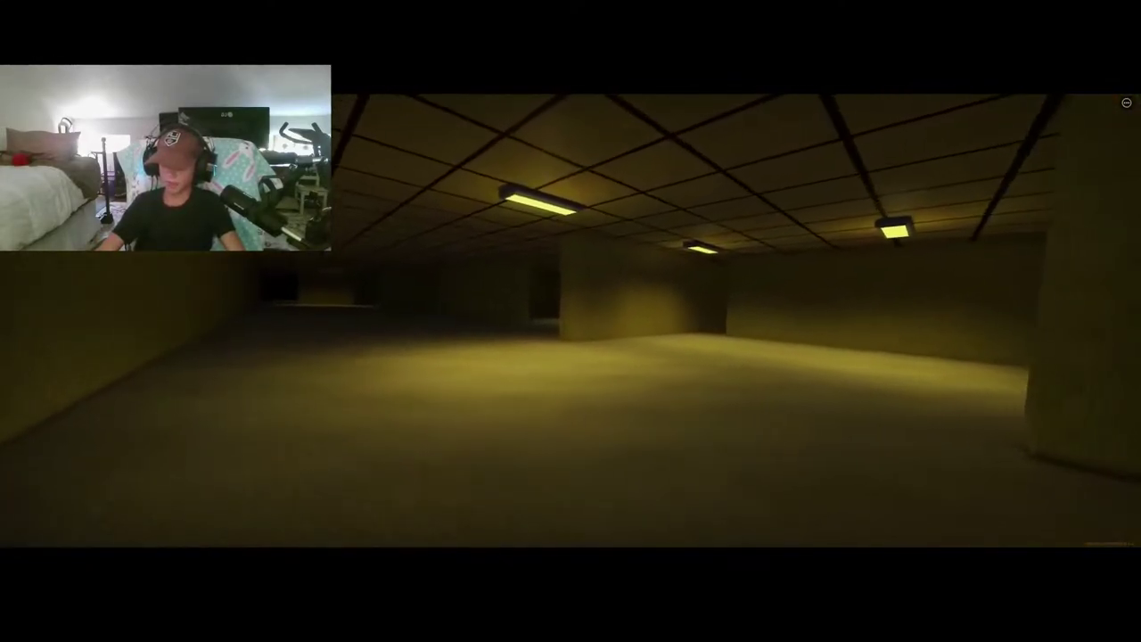
# Cross the room along the left wall toward the pillars and ceiling lights.
pyautogui.press('w')
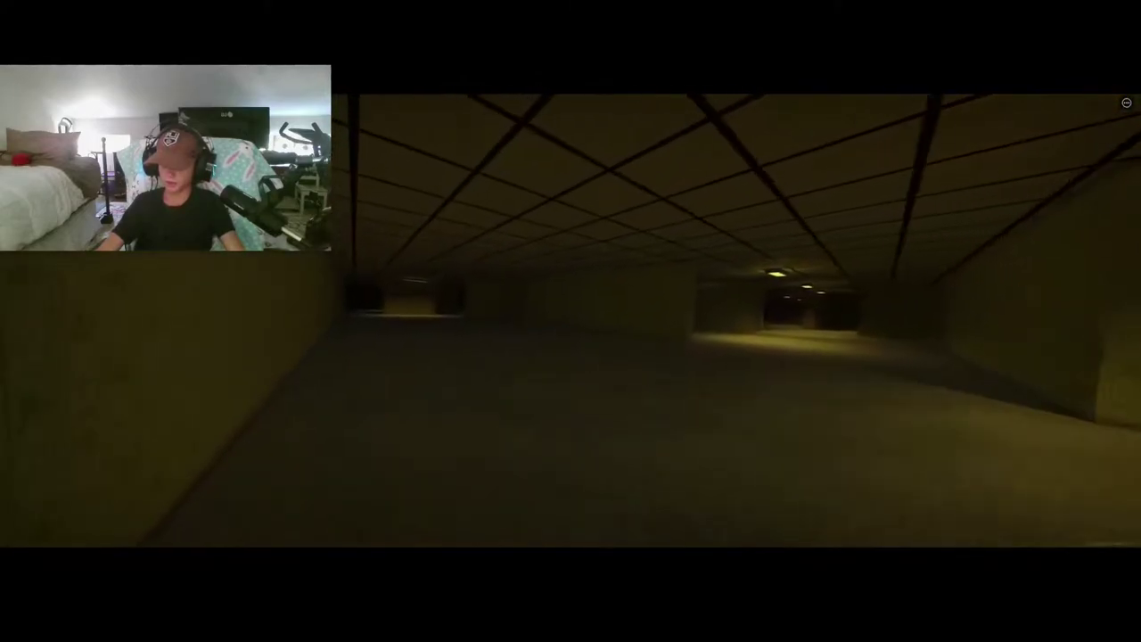
pyautogui.press('w')
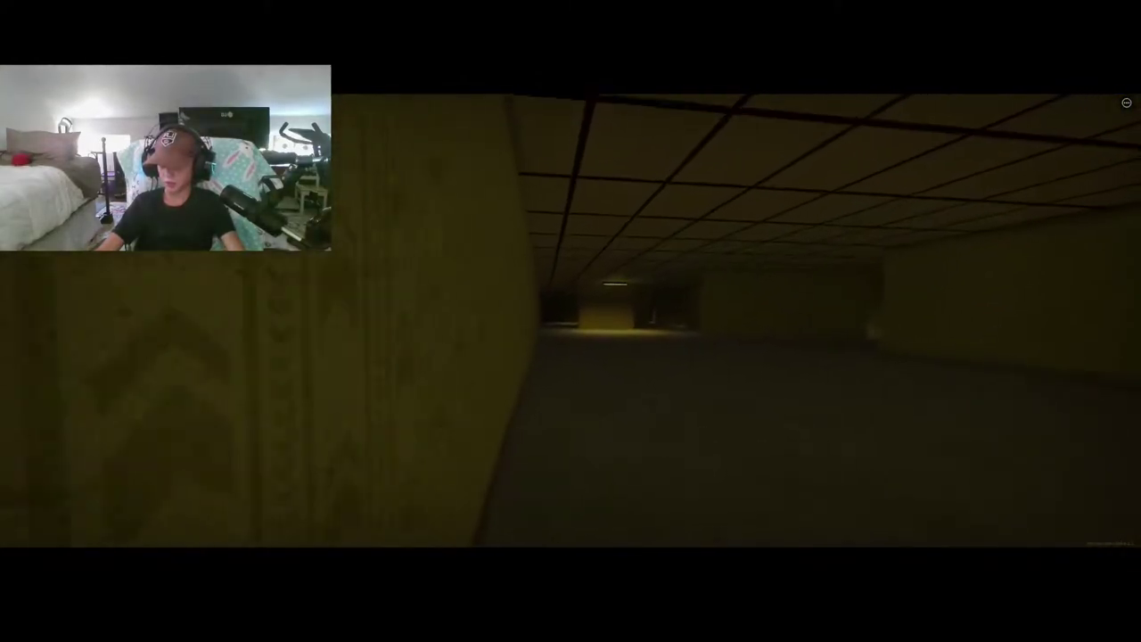
pyautogui.press('w')
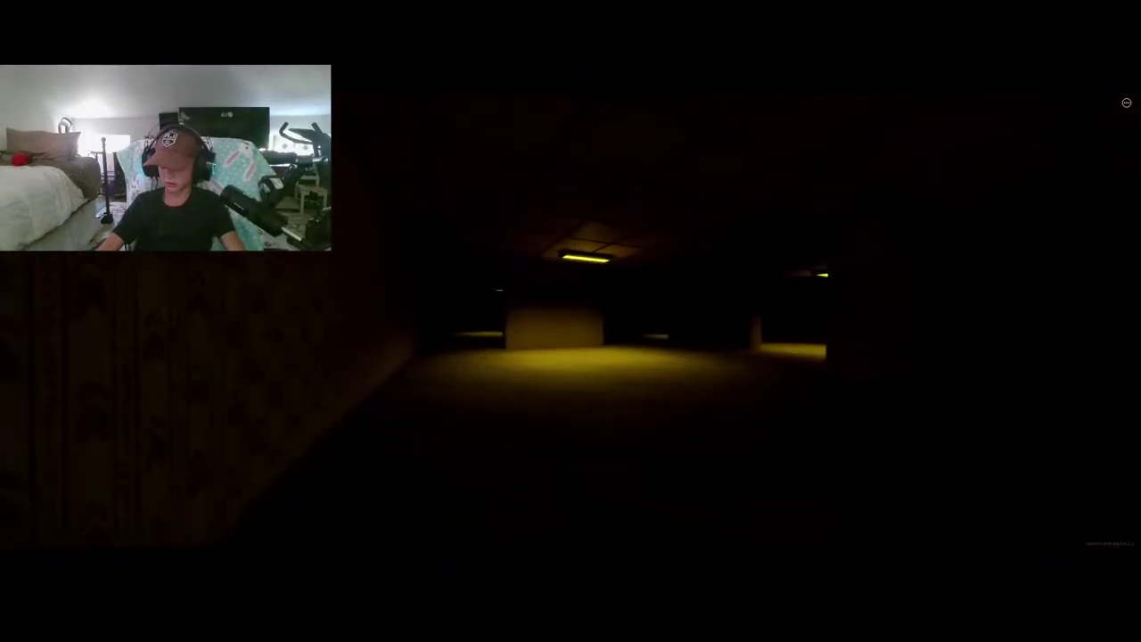
pyautogui.press('w')
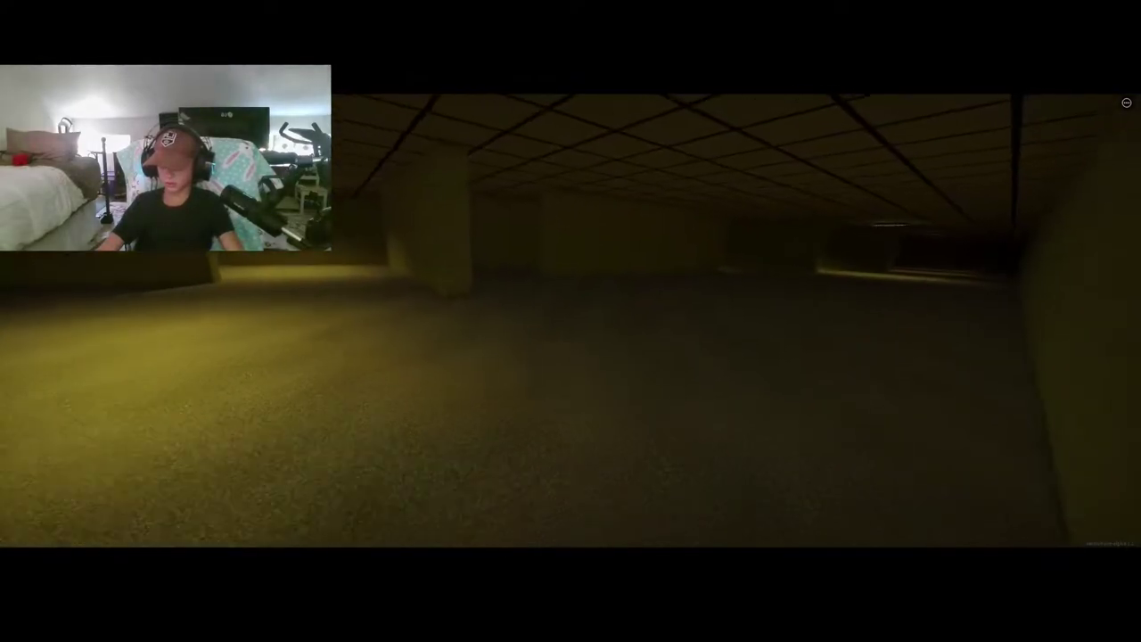
pyautogui.press('w')
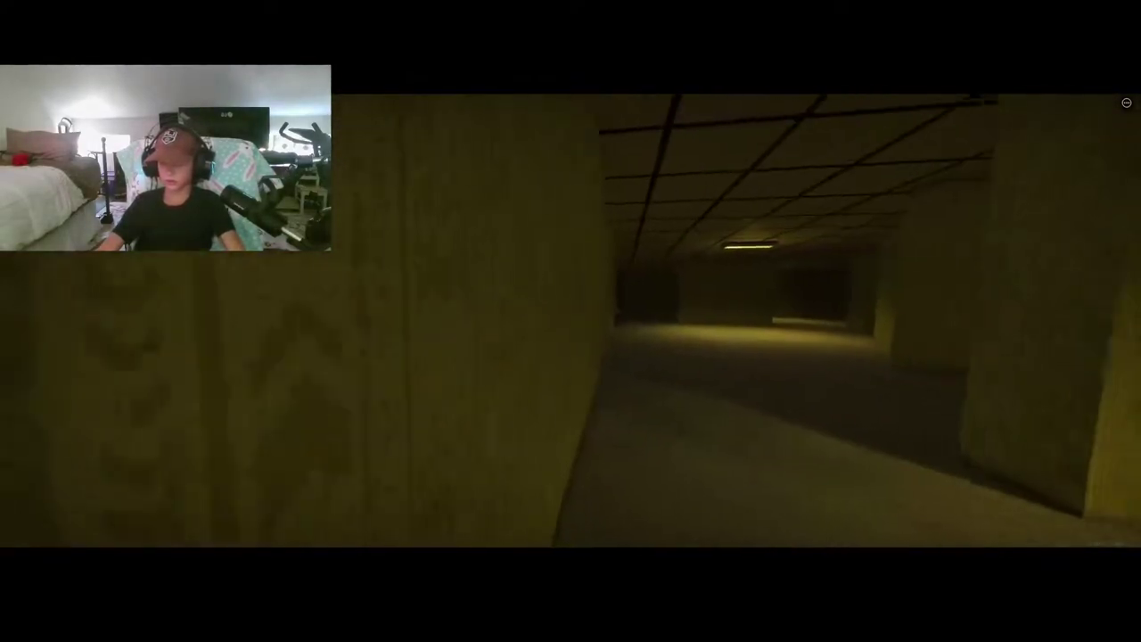
pyautogui.press('w')
pyautogui.press('w')
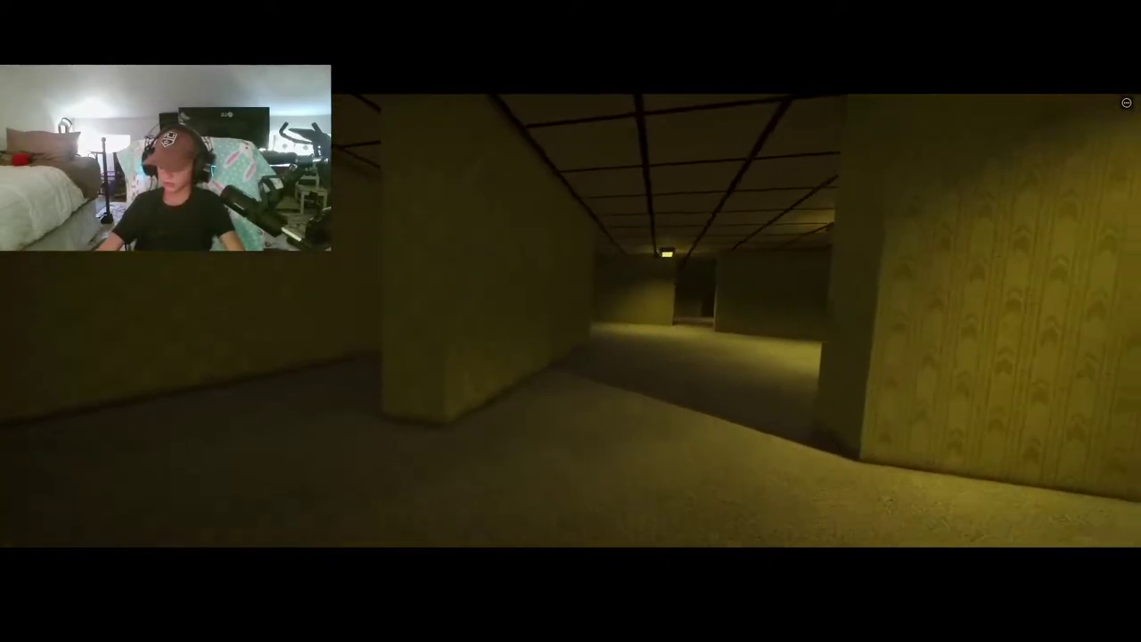
# Take the long corridor past the wallpapered pillar toward the darker room.
pyautogui.press('w')
pyautogui.press('w')
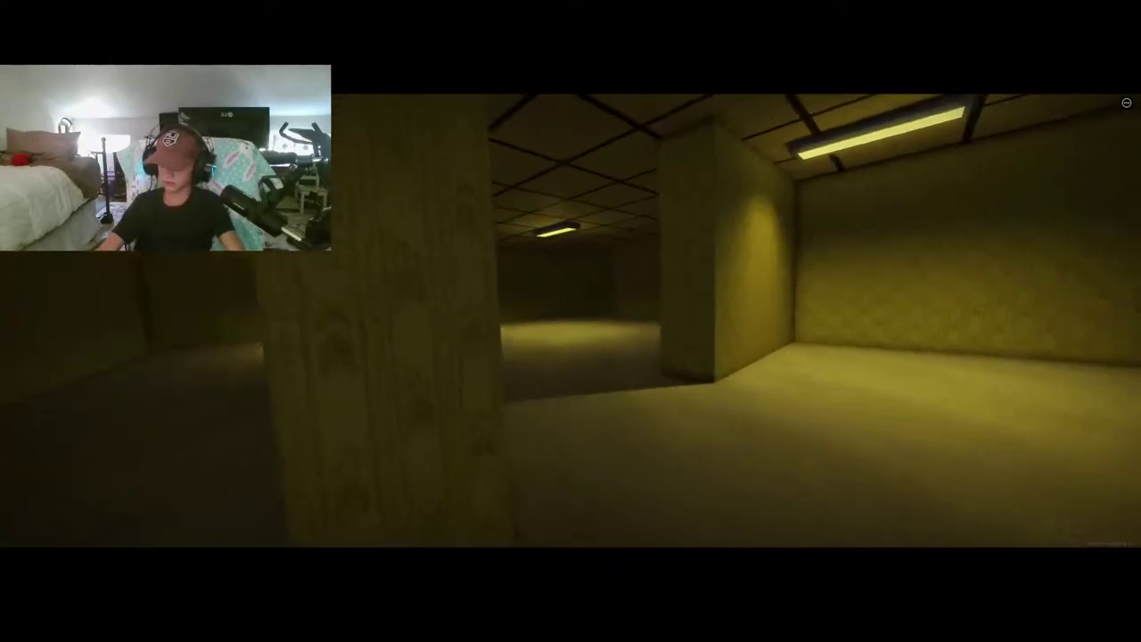
pyautogui.press('w')
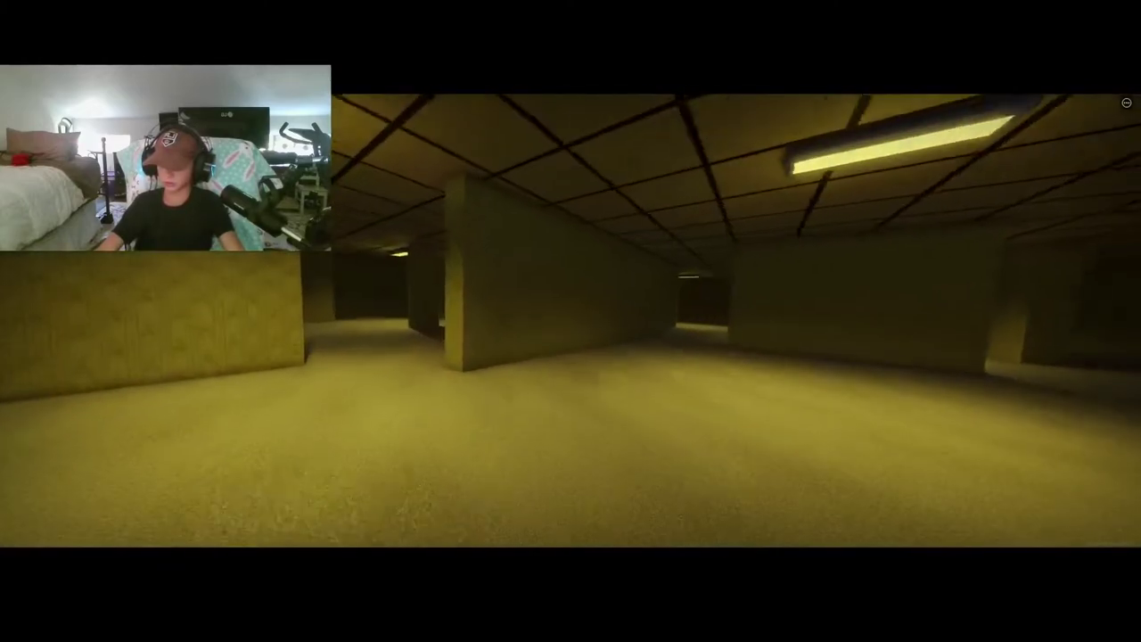
pyautogui.press('w')
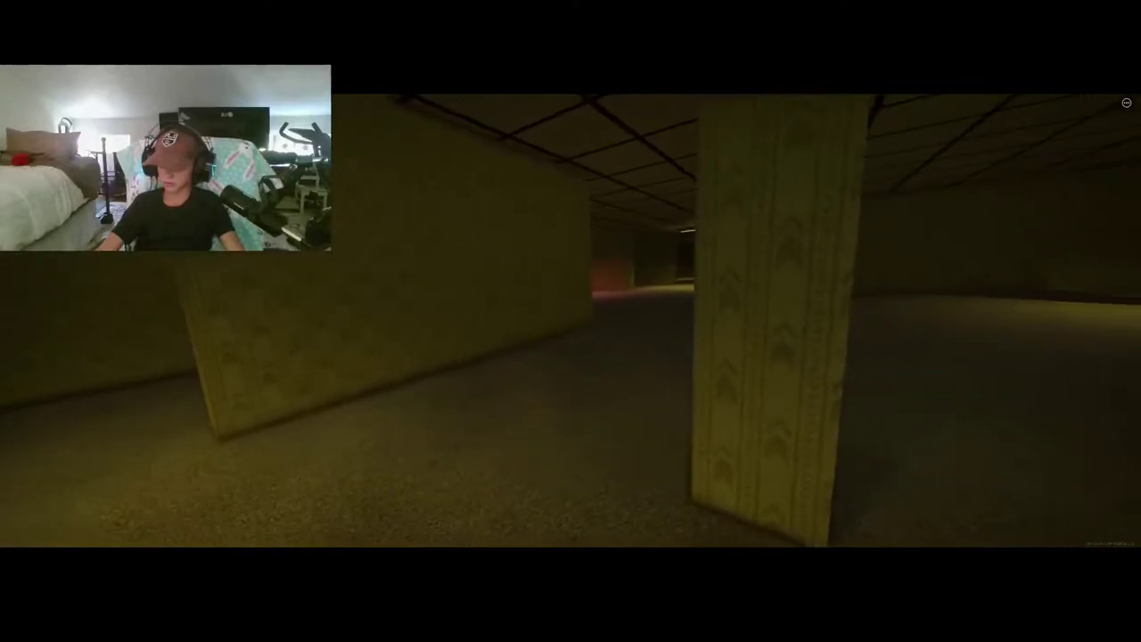
pyautogui.press('w')
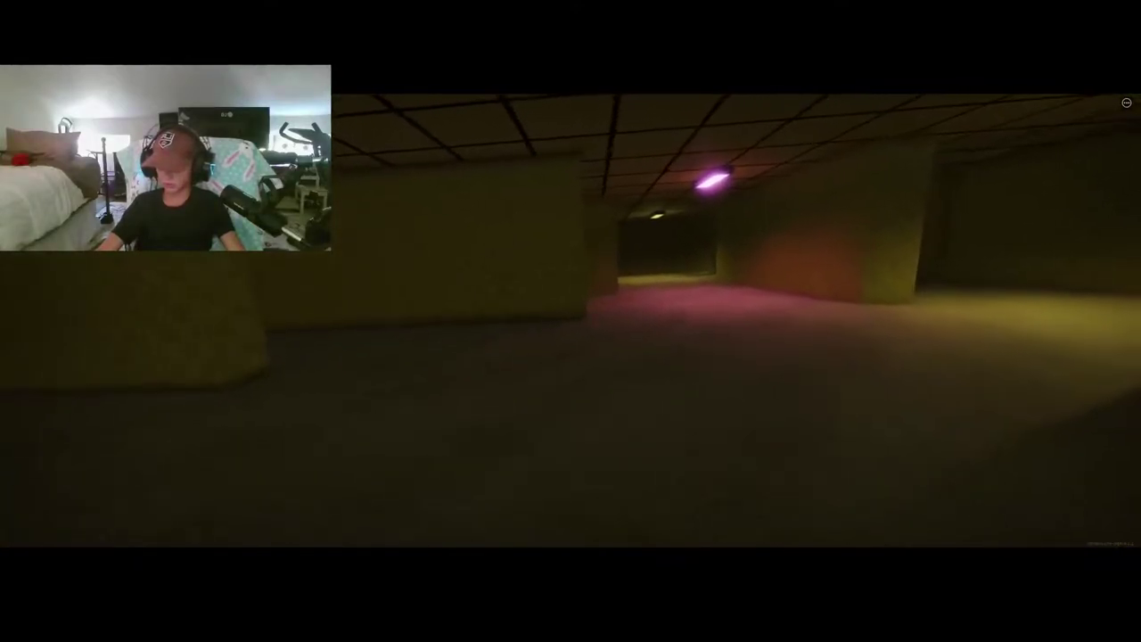
# Follow the drawn arrow left down the corridor and climb the ladder.
pyautogui.press('w')
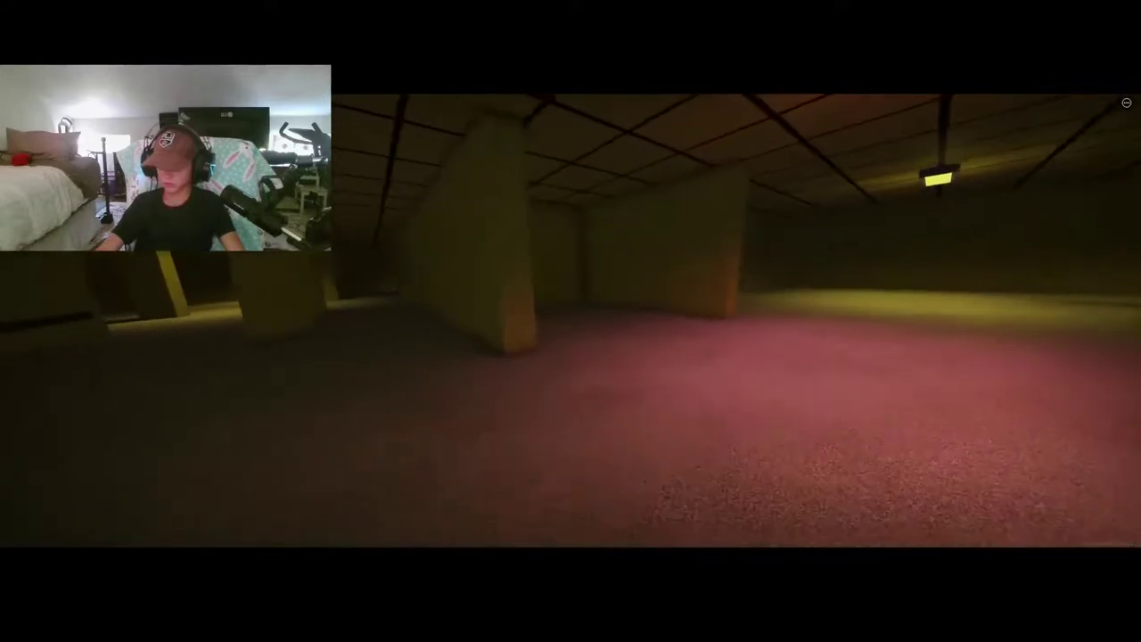
pyautogui.press('w')
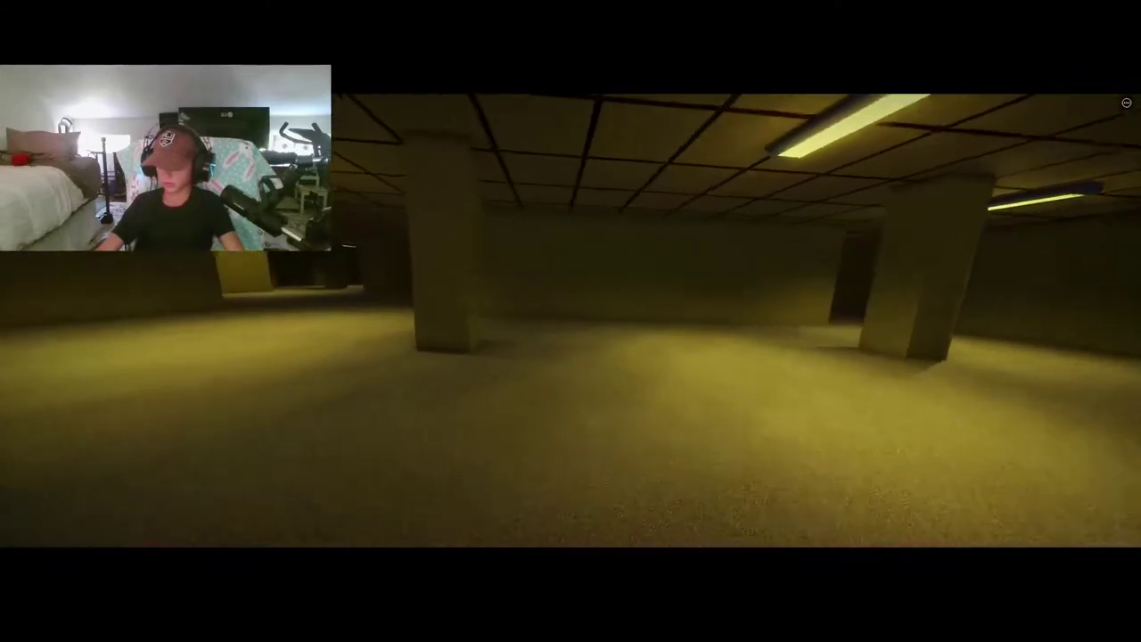
pyautogui.press('w')
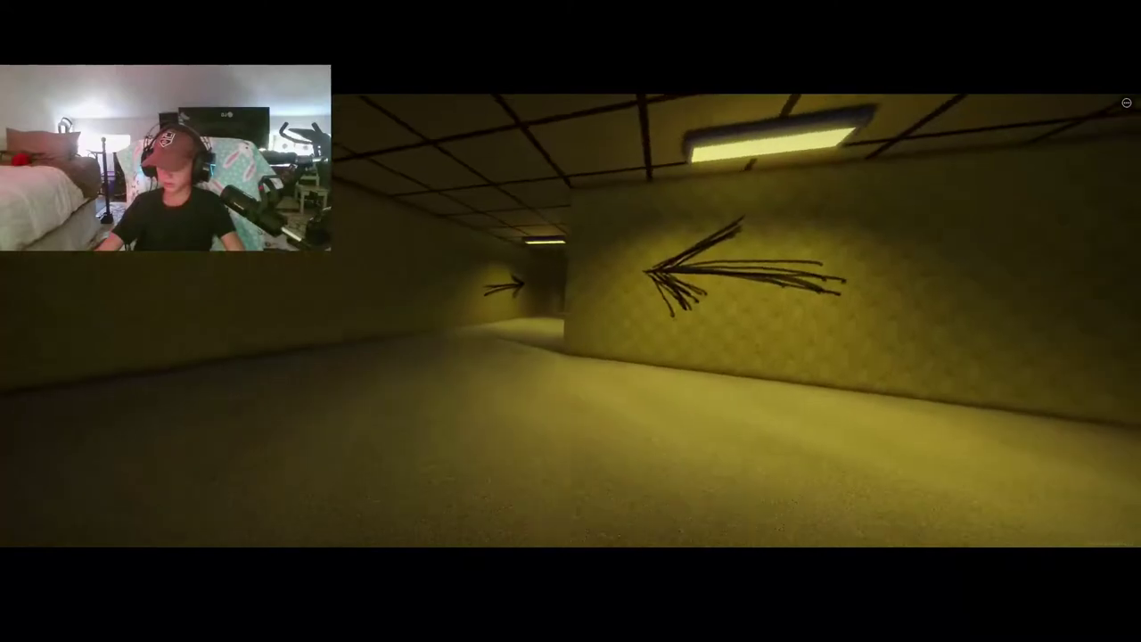
pyautogui.press('w')
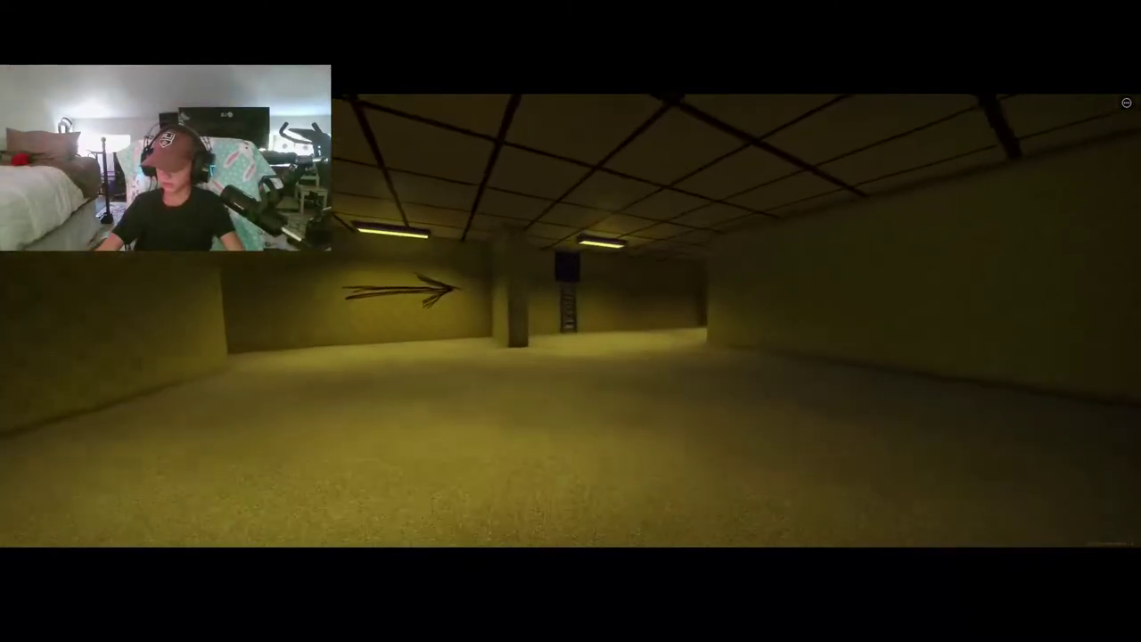
pyautogui.press('w')
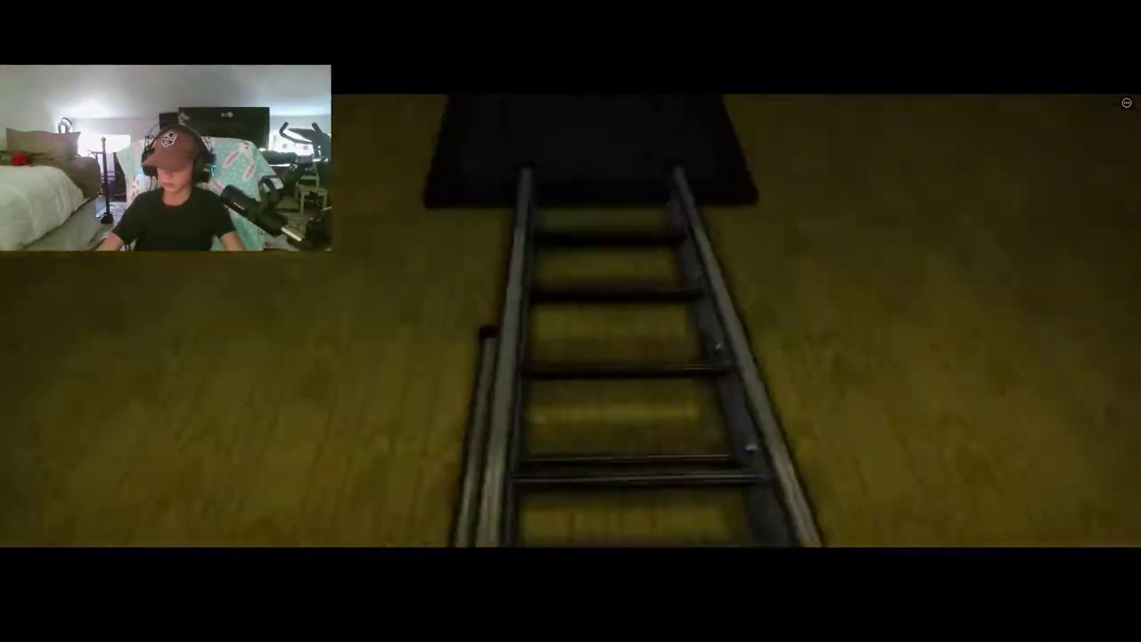
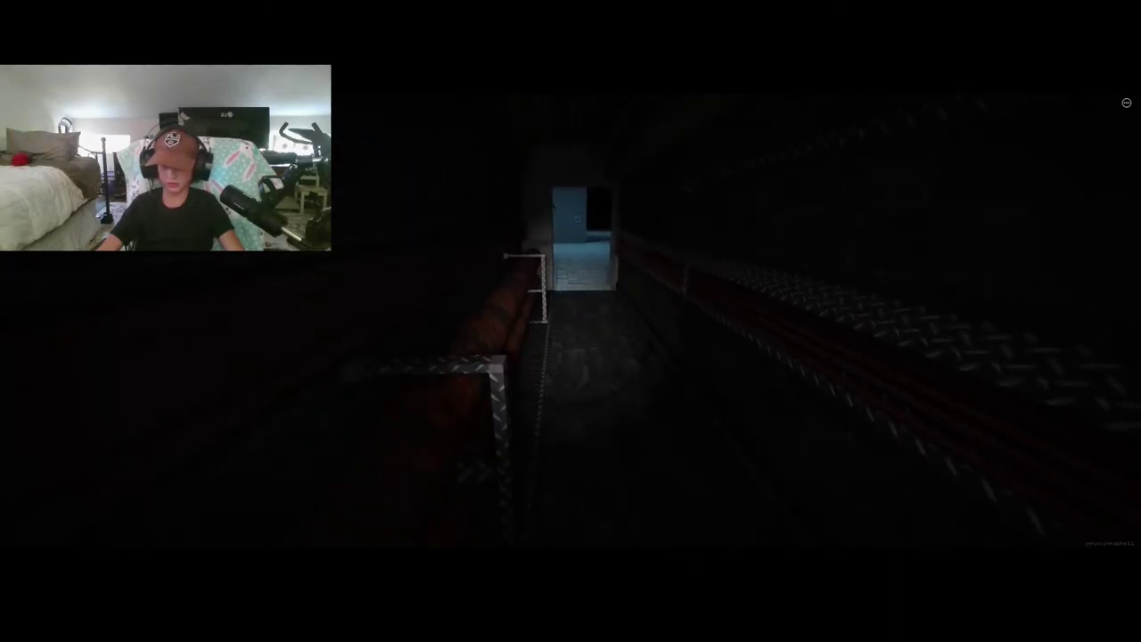
# Cross the tiled room and wade the flooded corridor toward the distant cyan lights.
pyautogui.press('w')
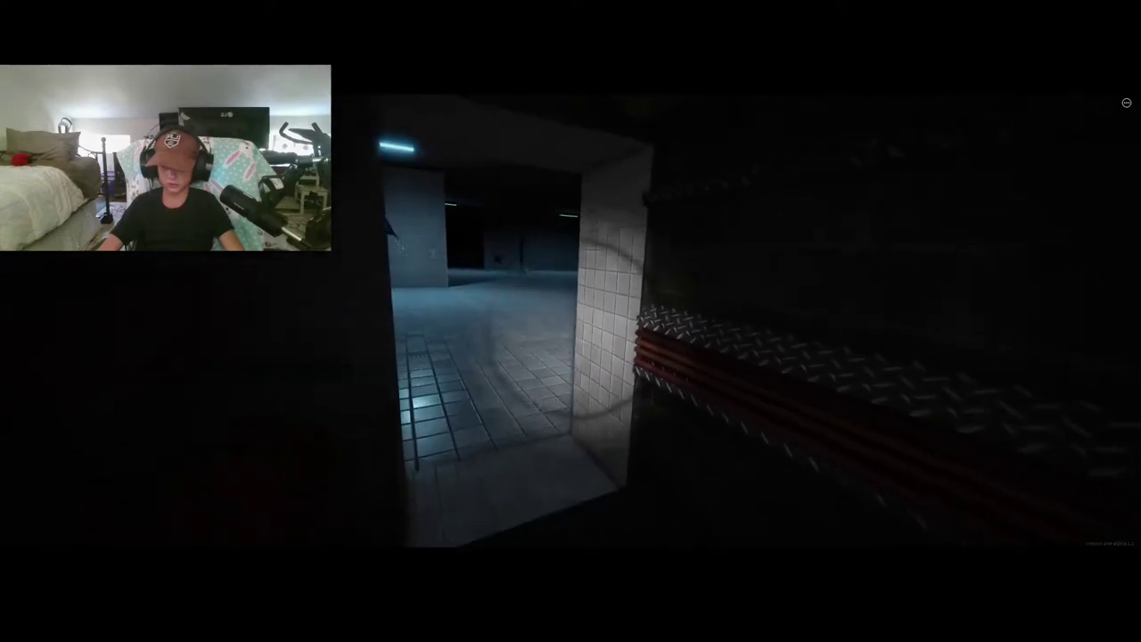
pyautogui.press('w')
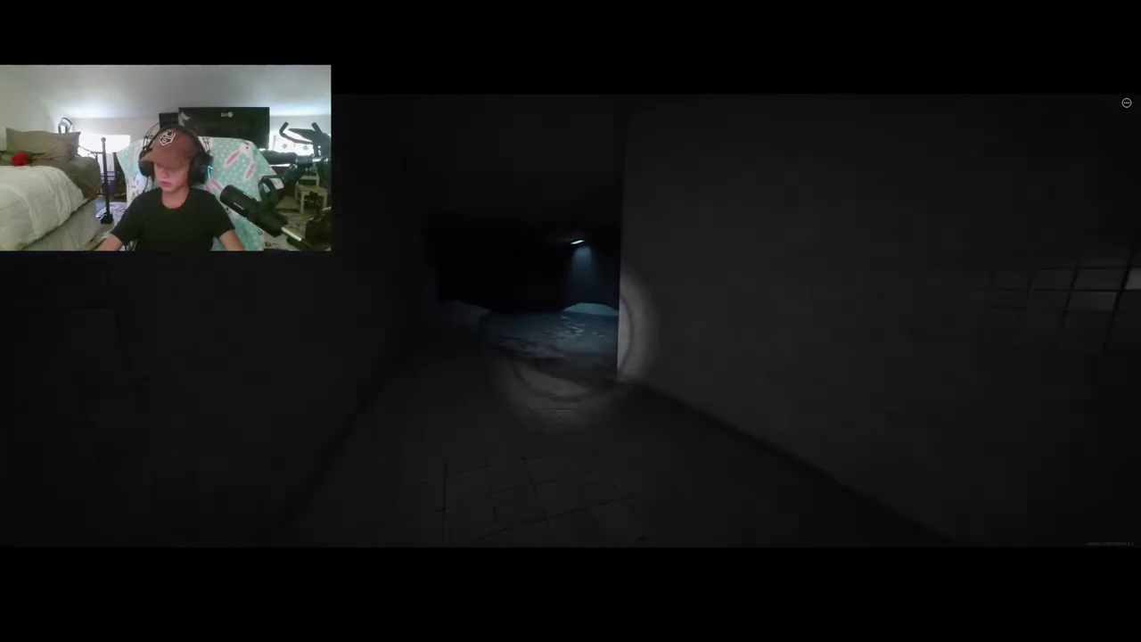
pyautogui.press('w')
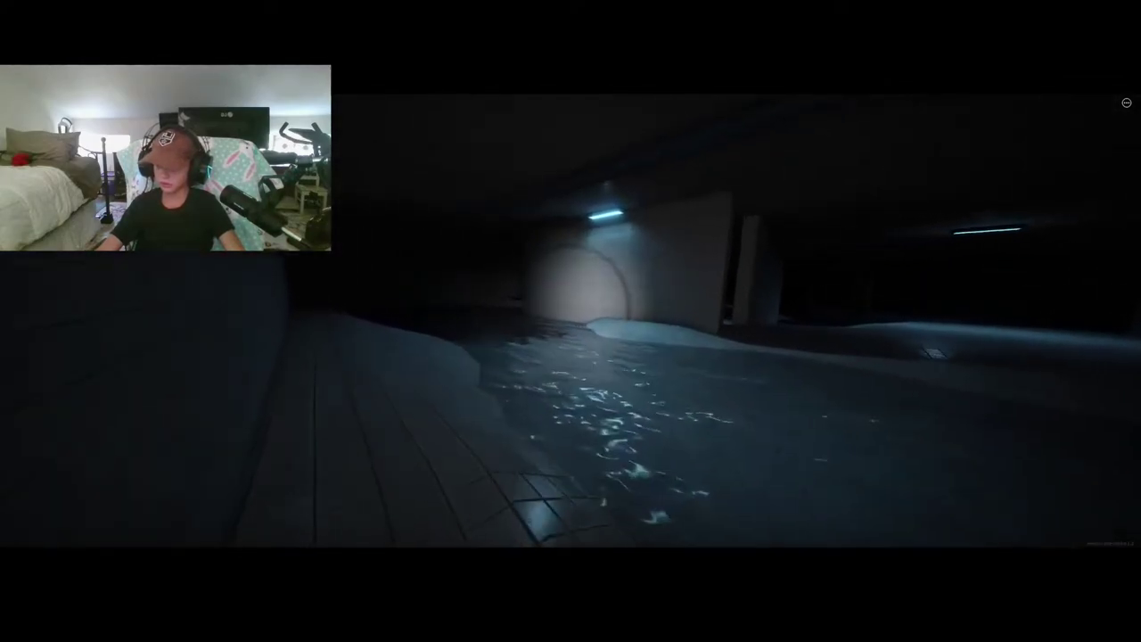
pyautogui.press('w')
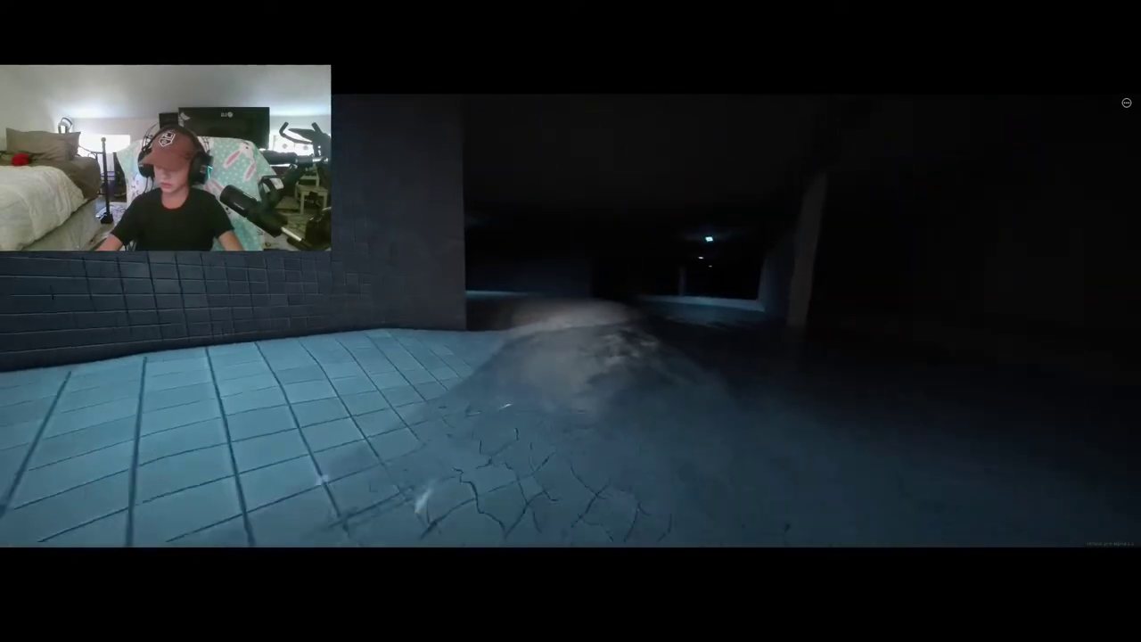
pyautogui.press('w')
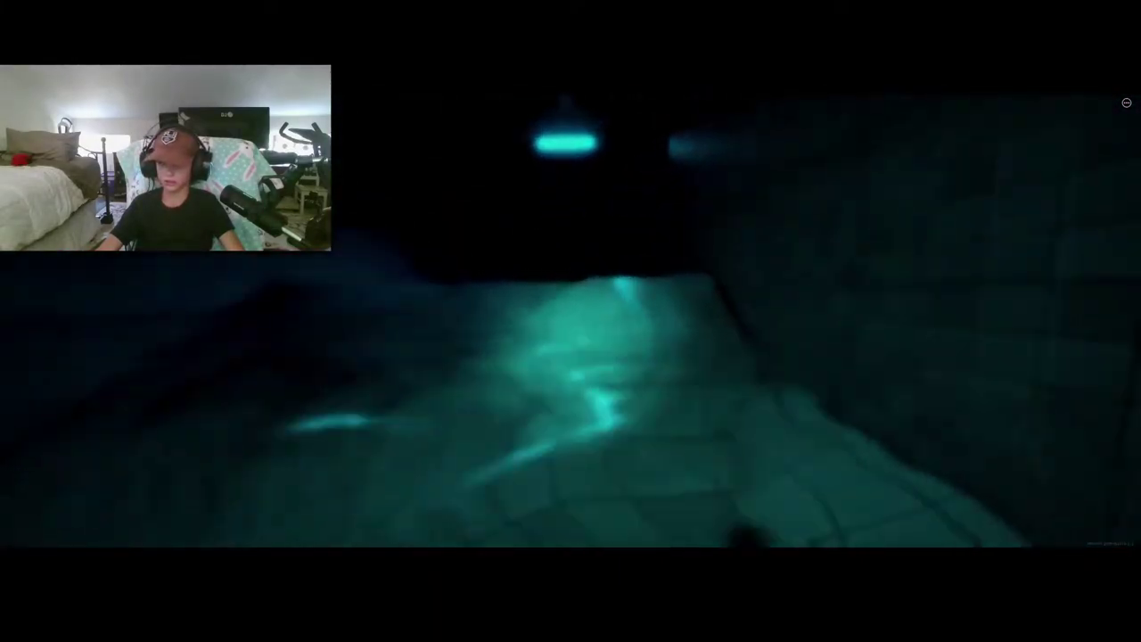
pyautogui.press('w')
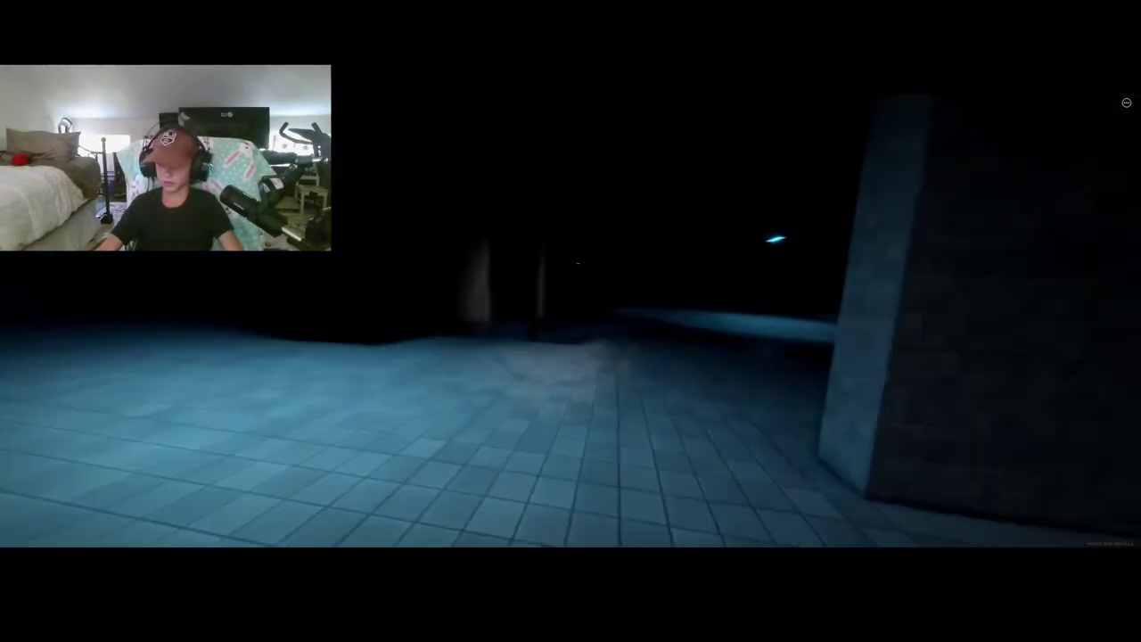
# Pass the curved pillar and the ceiling light into the next dark tiled corridor.
pyautogui.press('w')
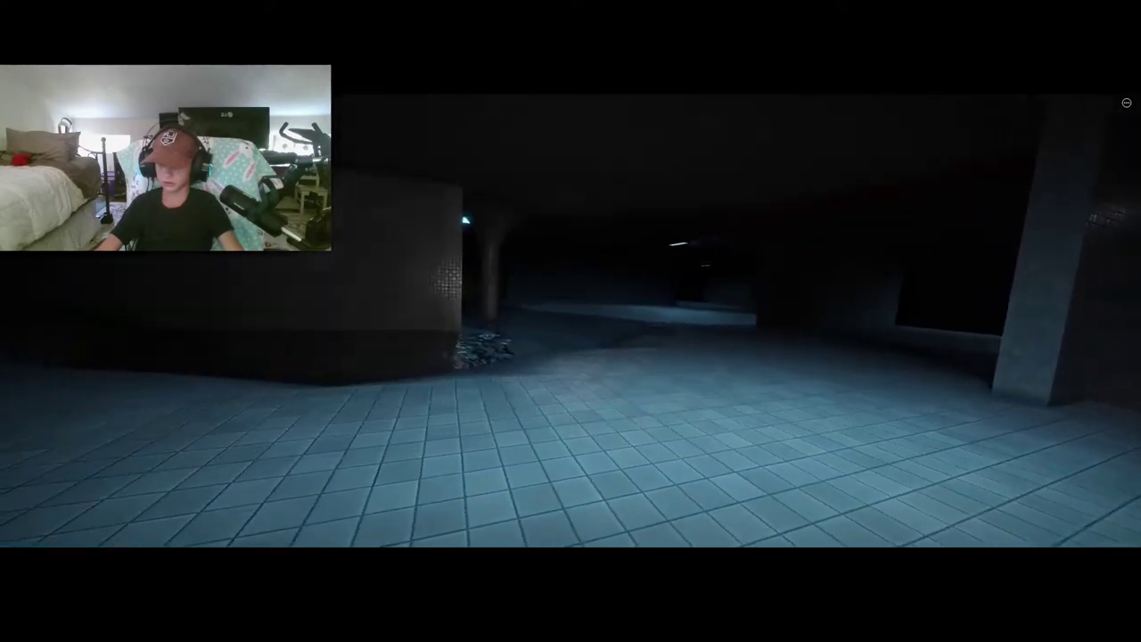
pyautogui.press('w')
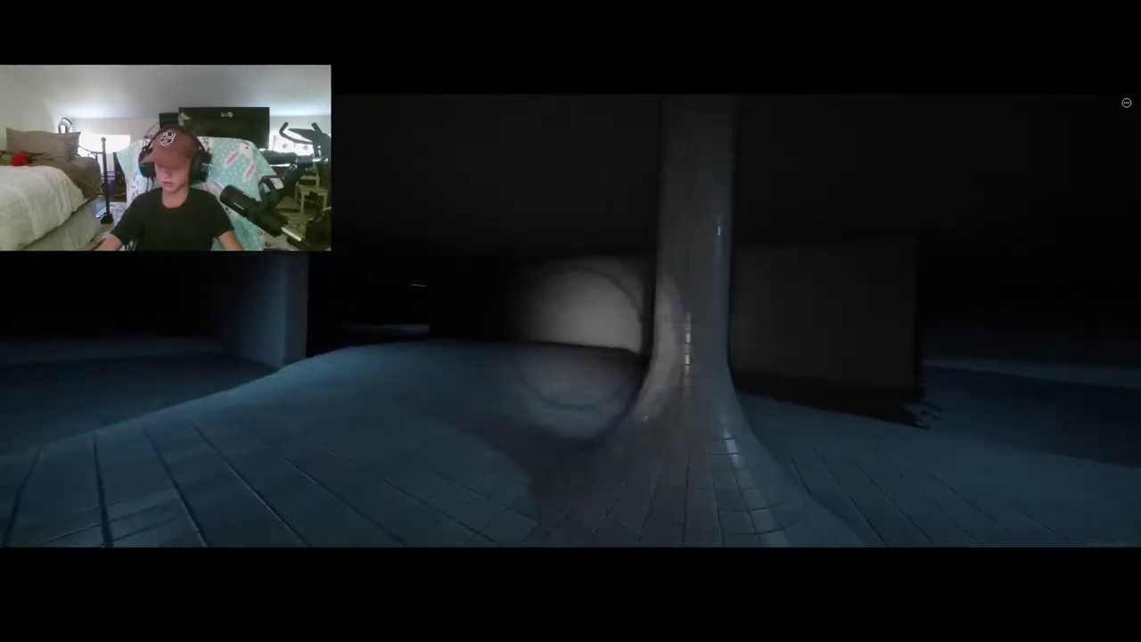
pyautogui.press('w')
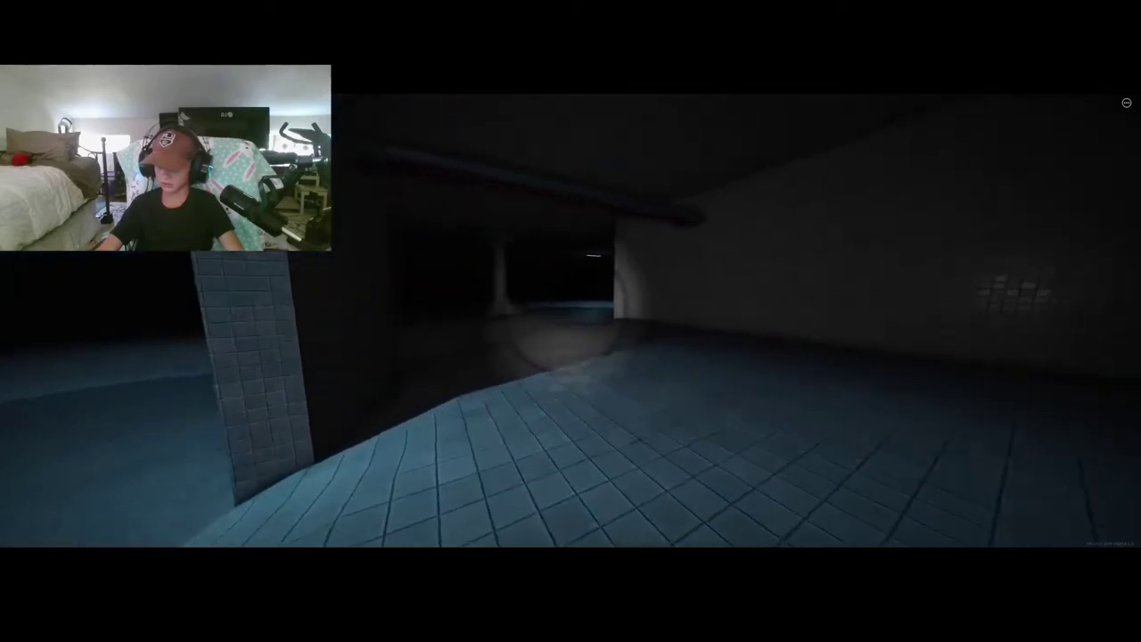
pyautogui.press('w')
pyautogui.press('w')
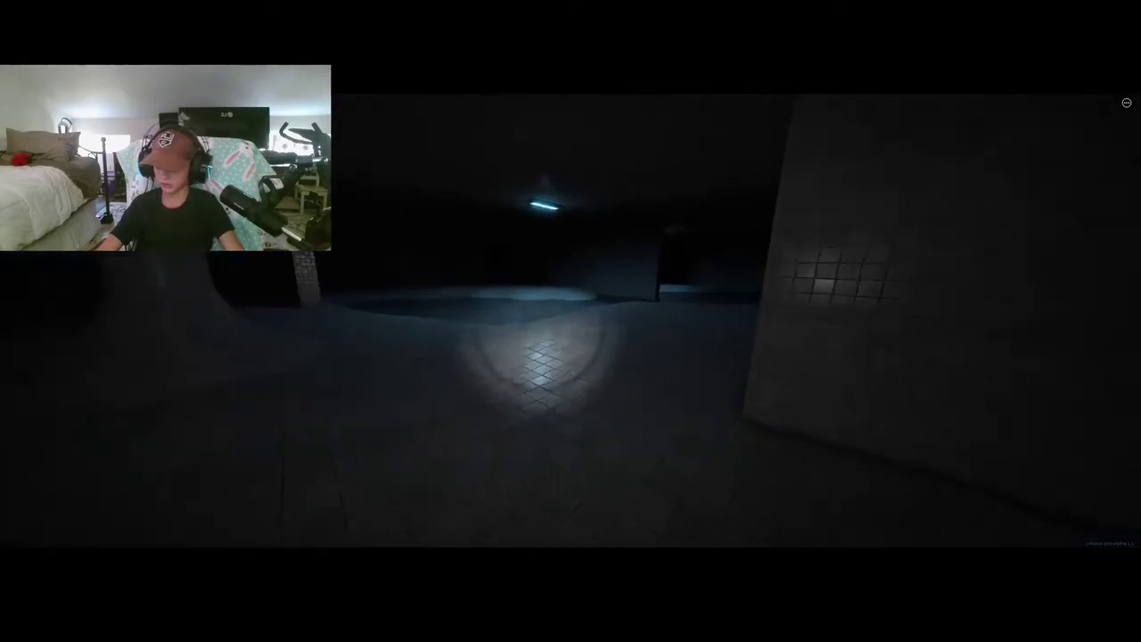
pyautogui.press('w')
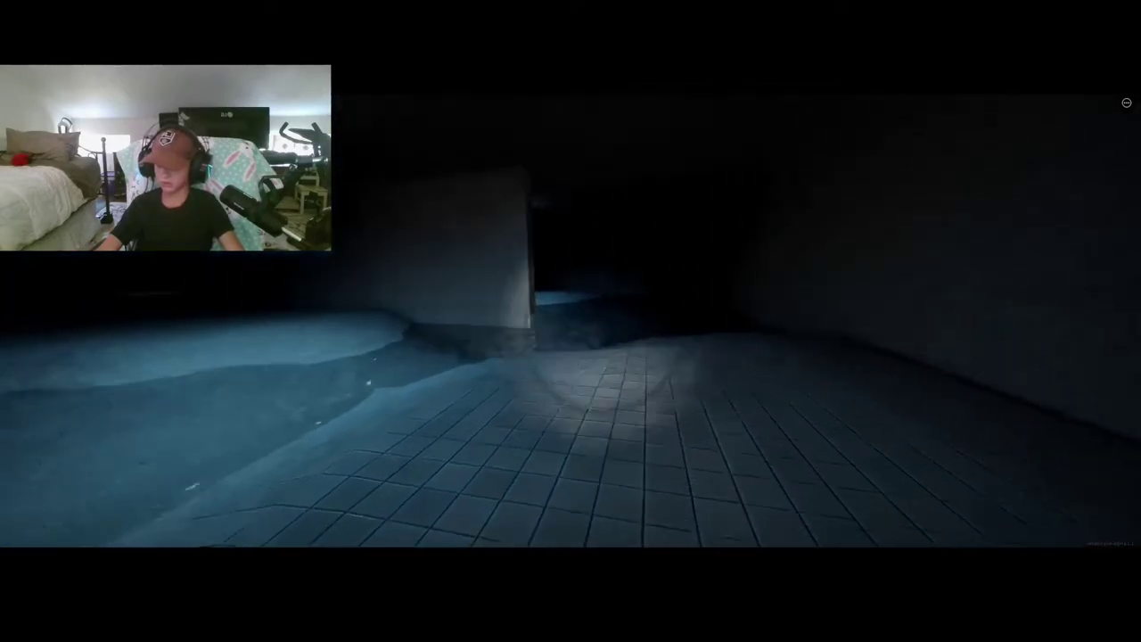
pyautogui.press('w')
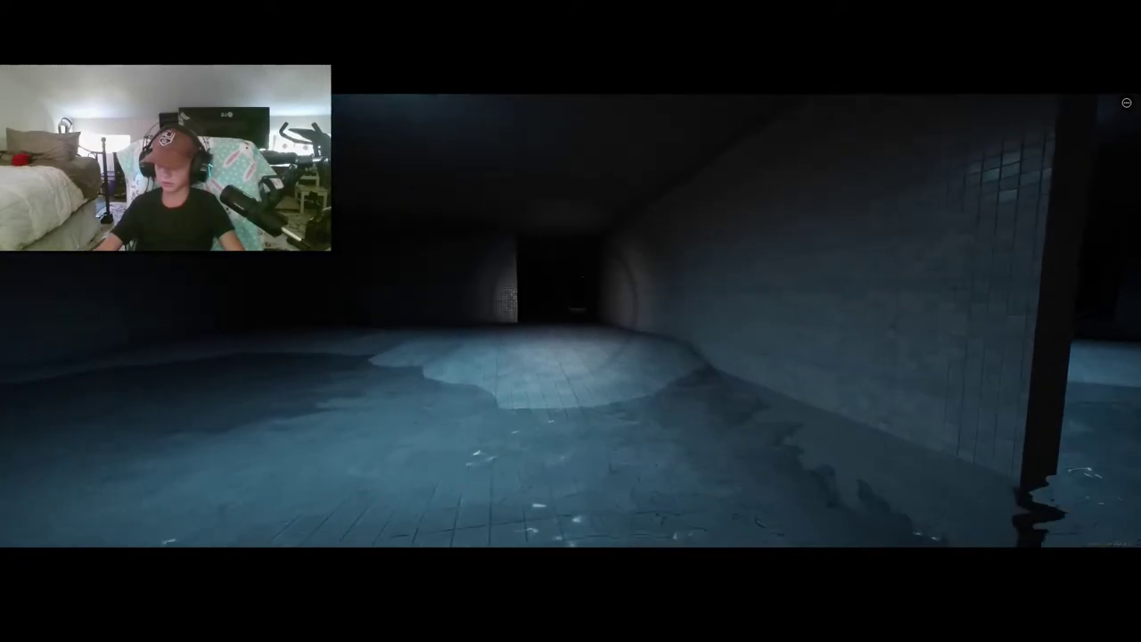
pyautogui.press('w')
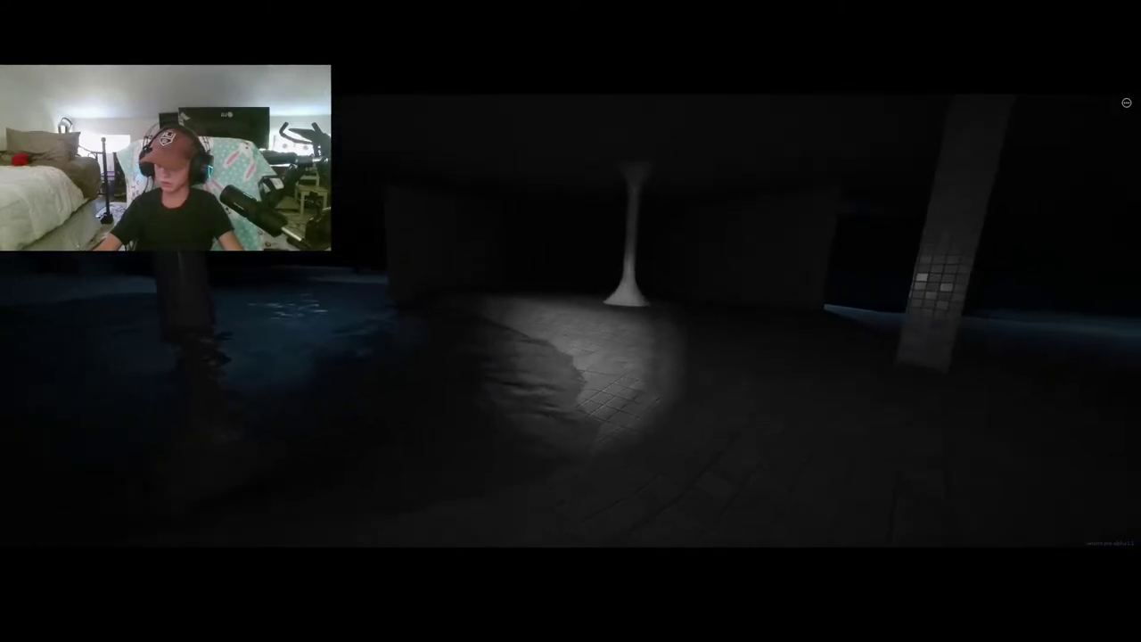
# Pass the pillars by the water and start turning the valve on the red pipe.
pyautogui.press('w')
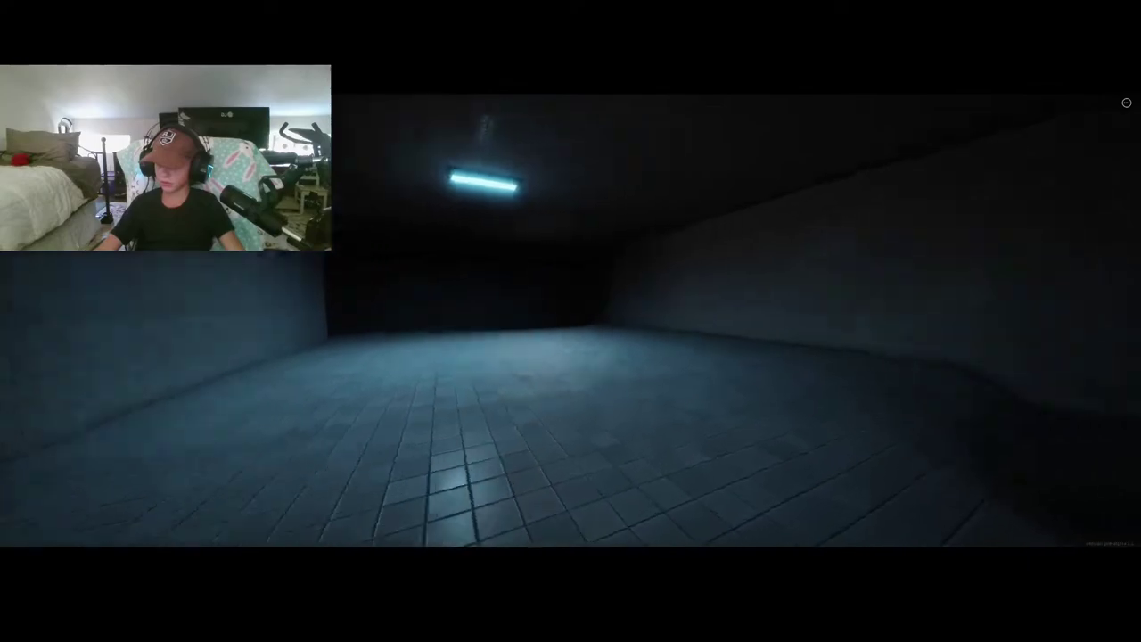
pyautogui.press('w')
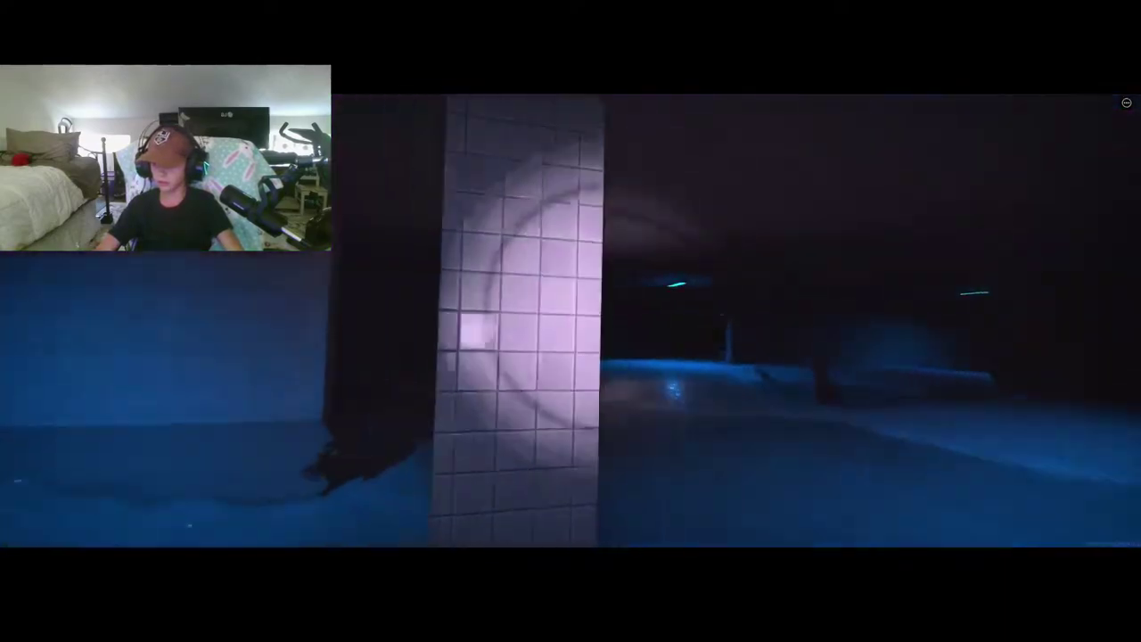
pyautogui.press('w')
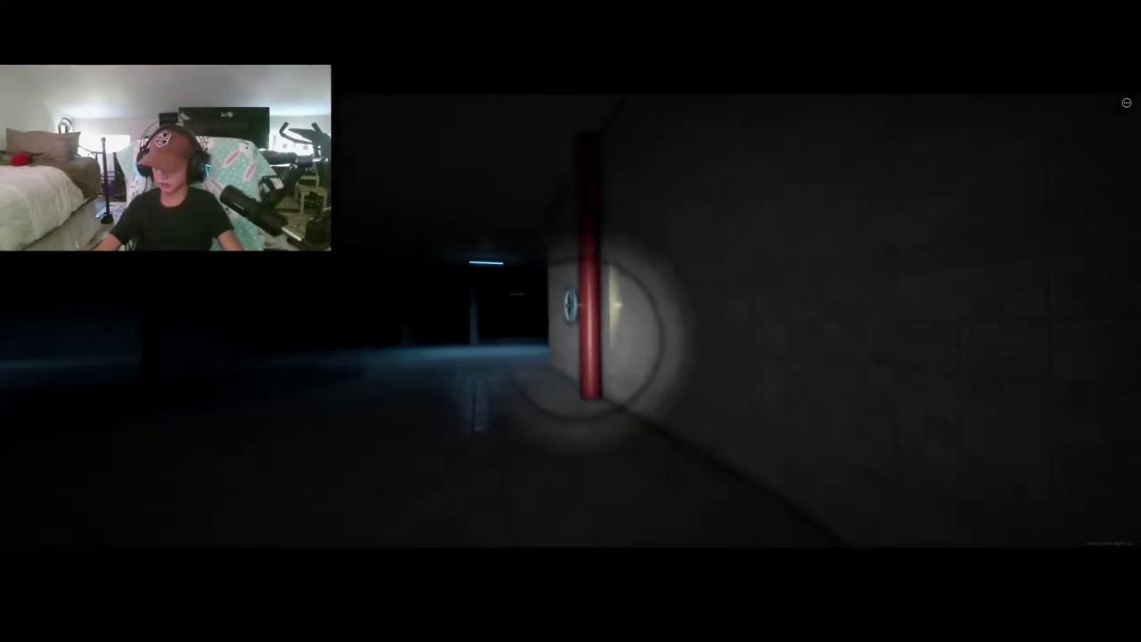
pyautogui.press('e')
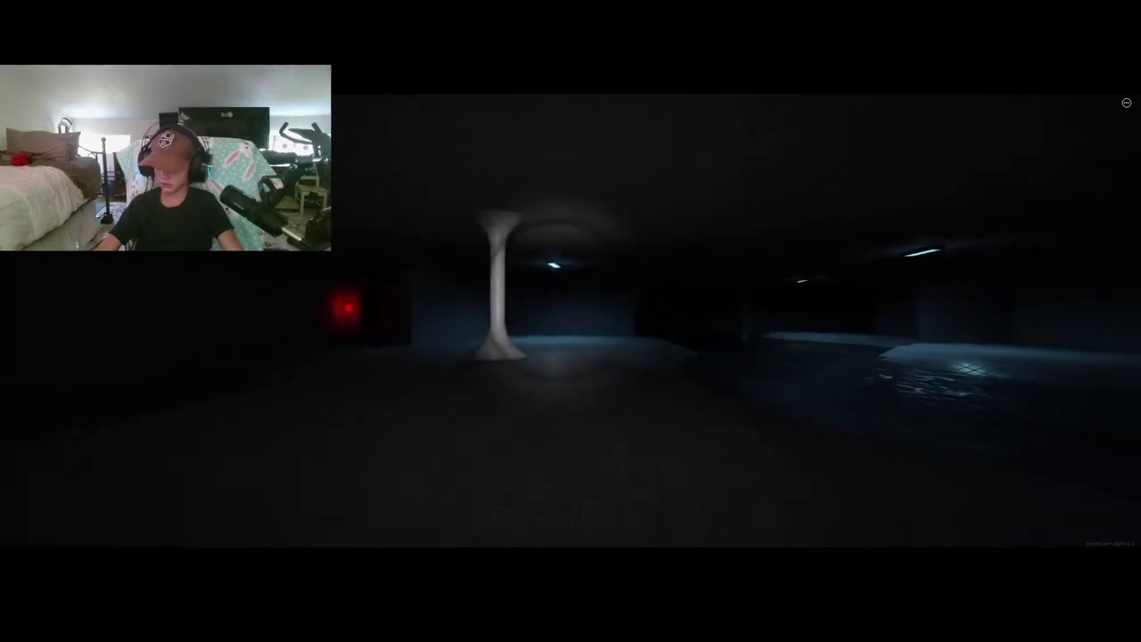
# Leave through the red-lit doorway and edge past the pillar in the dark room.
pyautogui.press('w')
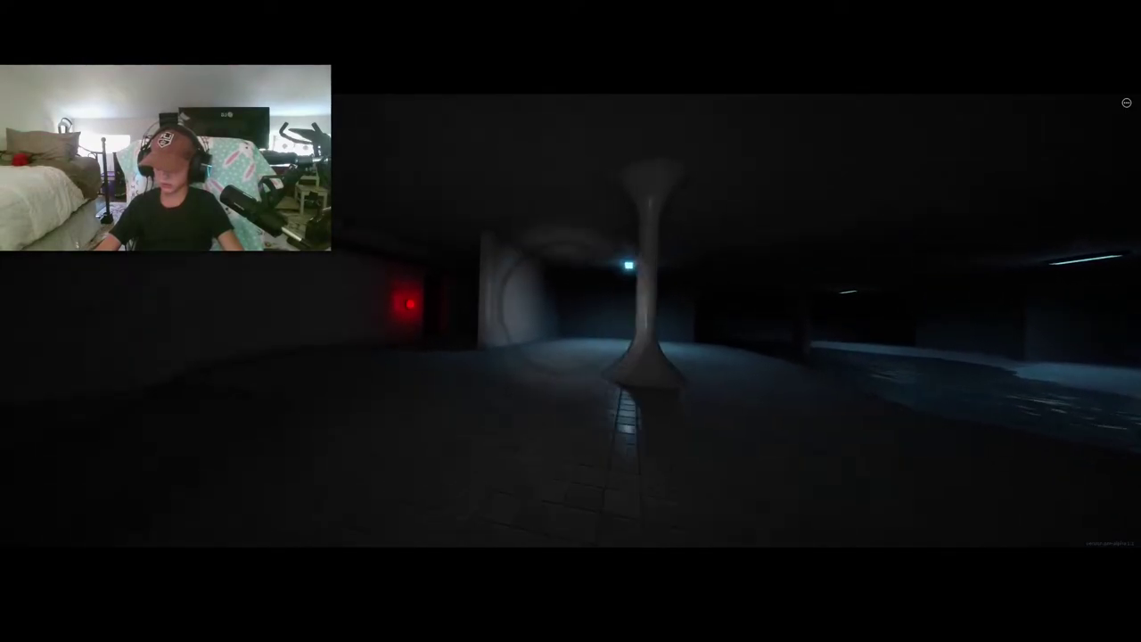
pyautogui.press('w')
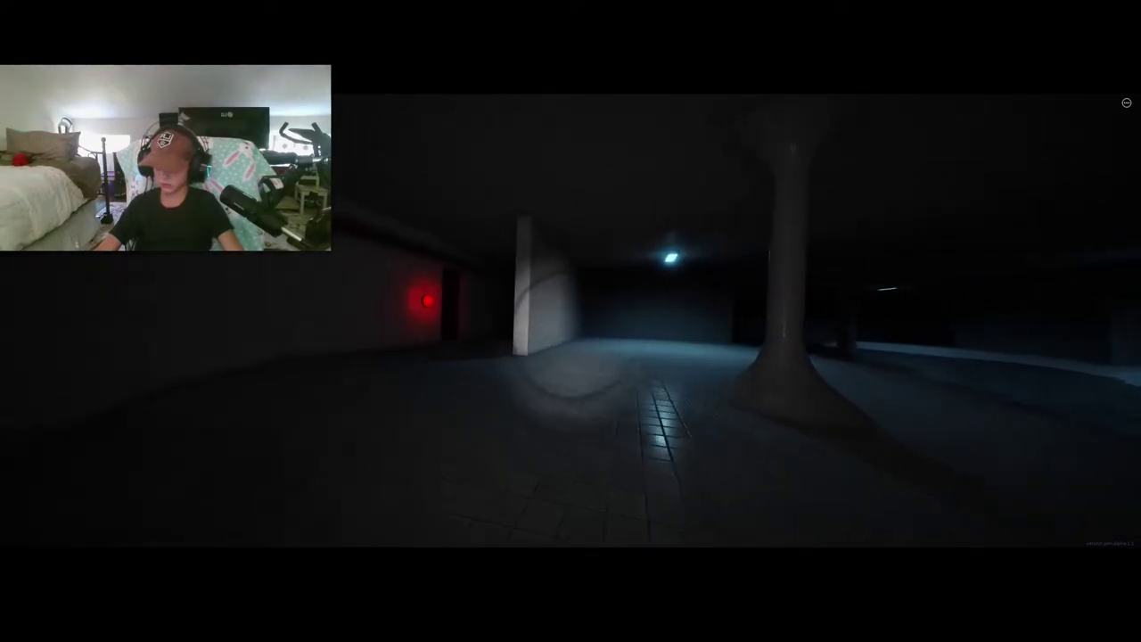
pyautogui.press('w')
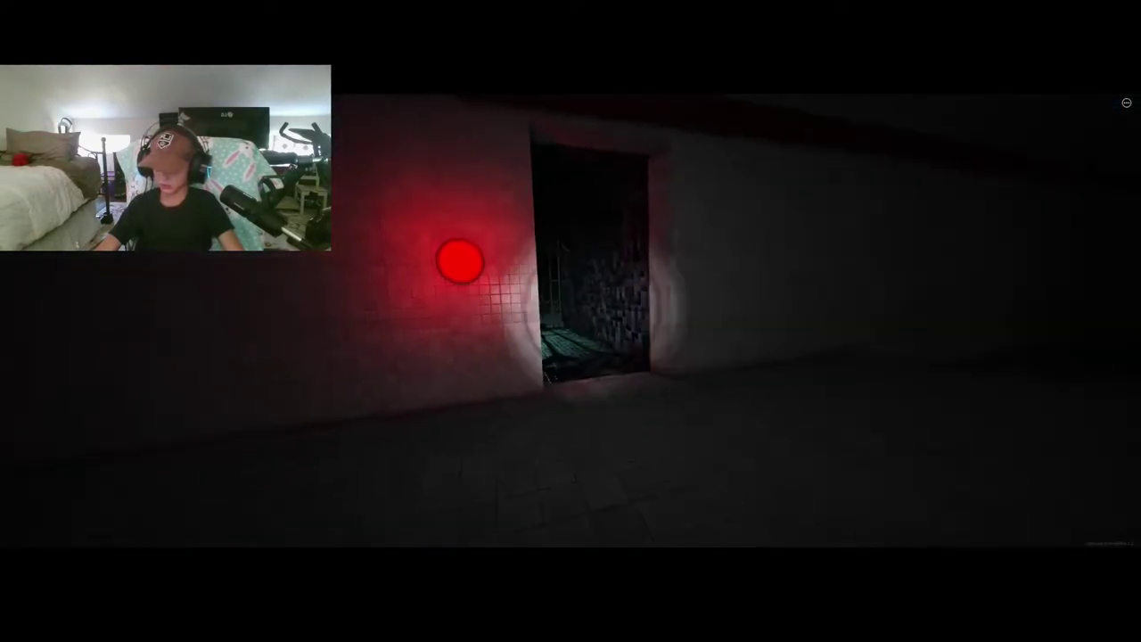
pyautogui.press('w')
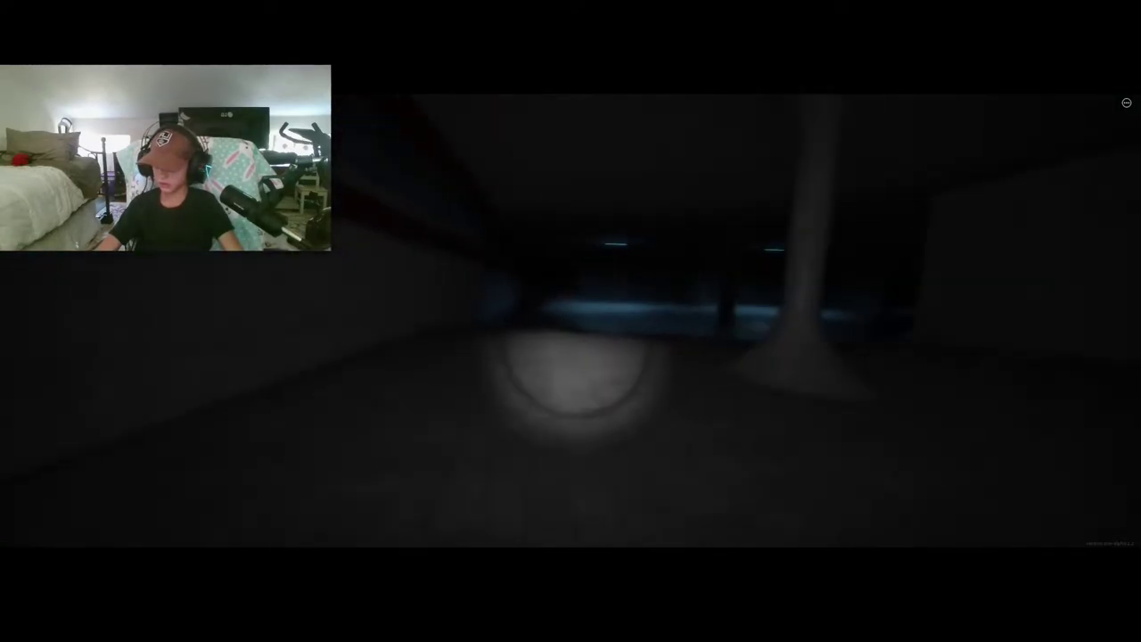
pyautogui.press('w')
pyautogui.press('w')
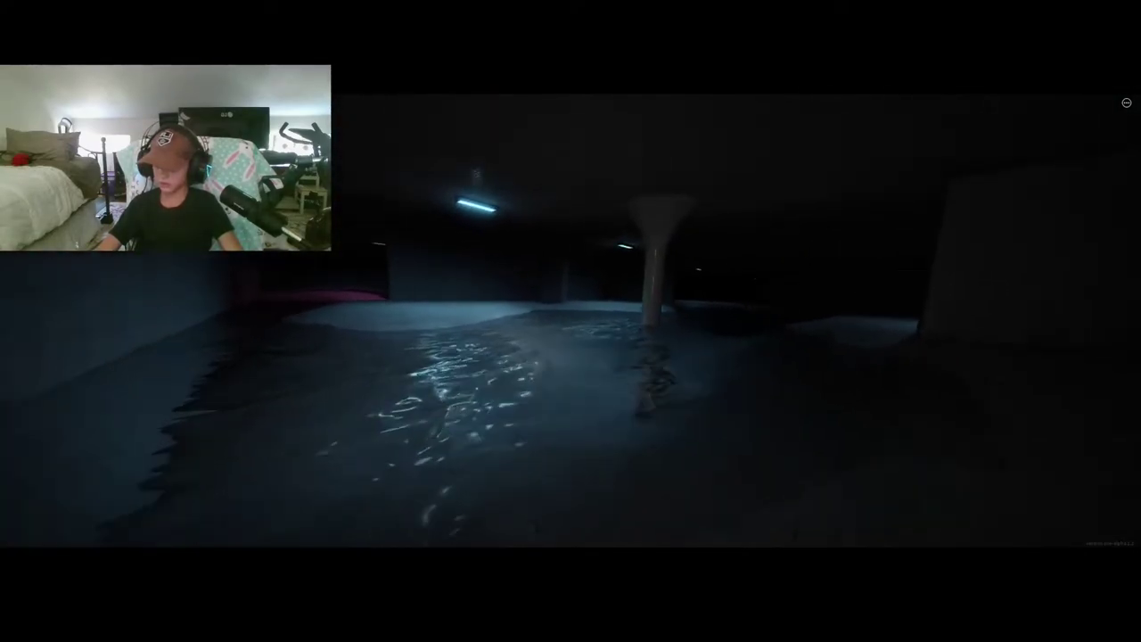
# Wade through the pink-lit water room and follow the tiled wall.
pyautogui.press('w')
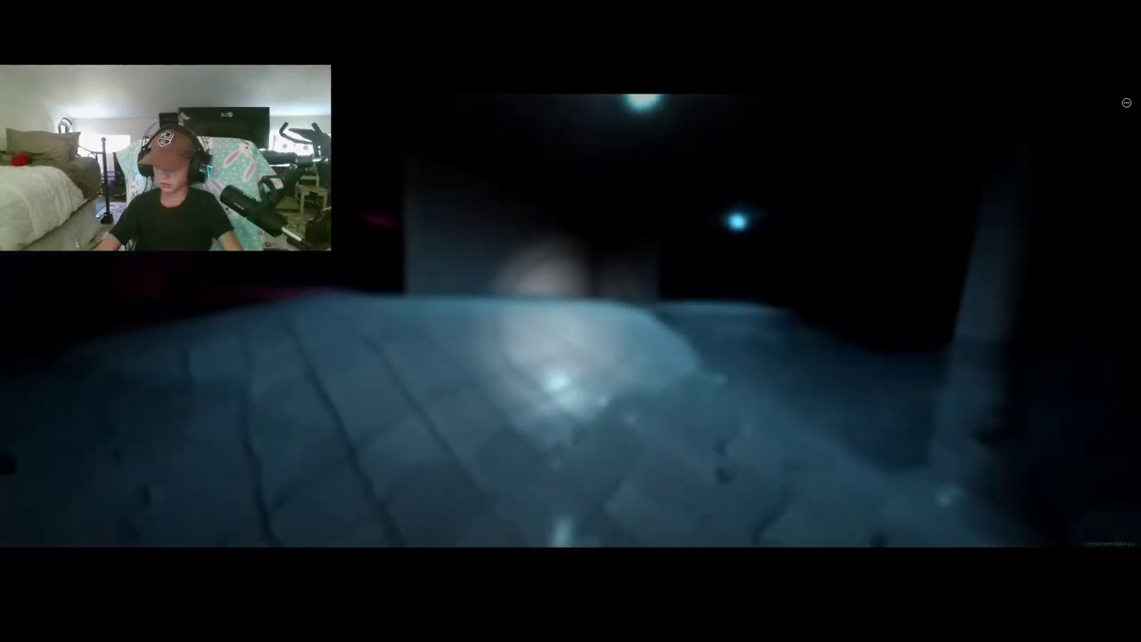
pyautogui.press('w')
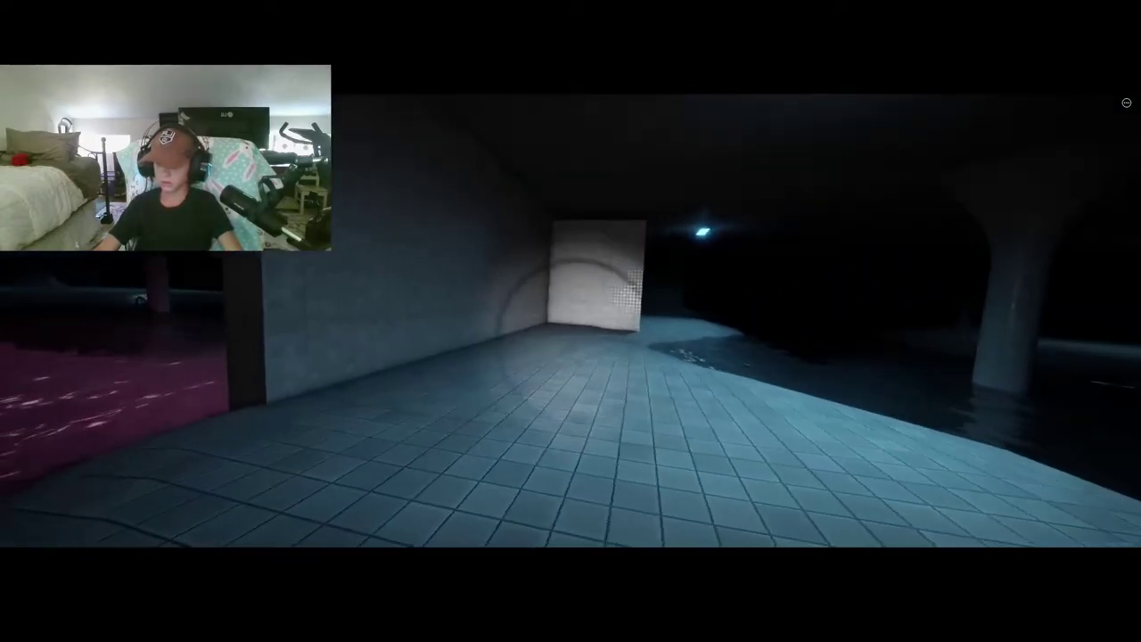
pyautogui.press('w')
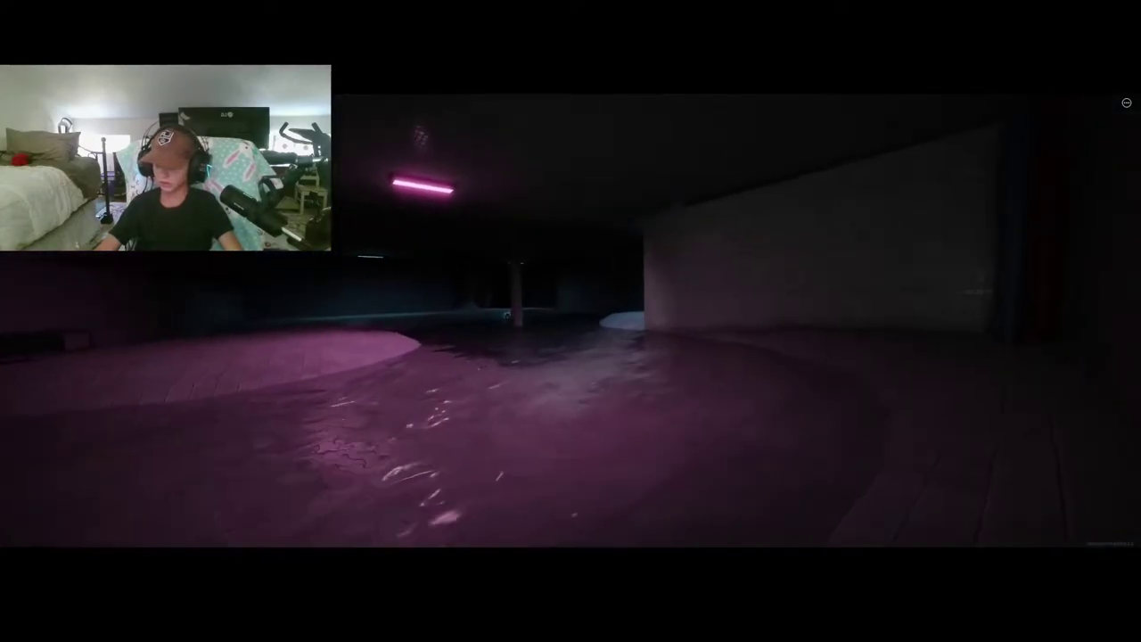
pyautogui.press('w')
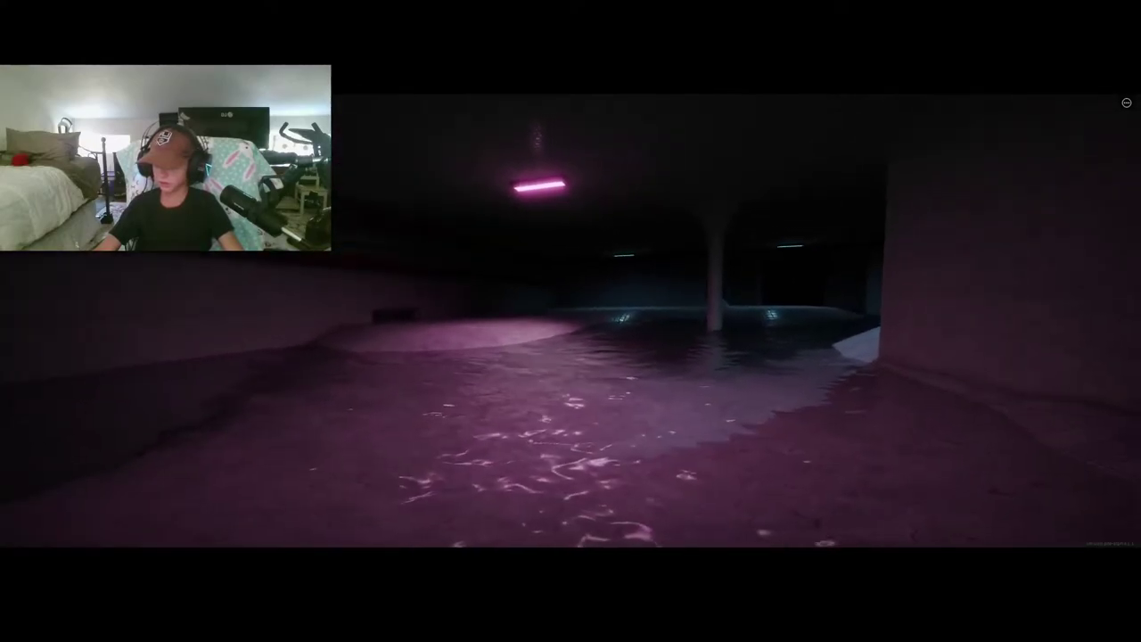
pyautogui.press('w')
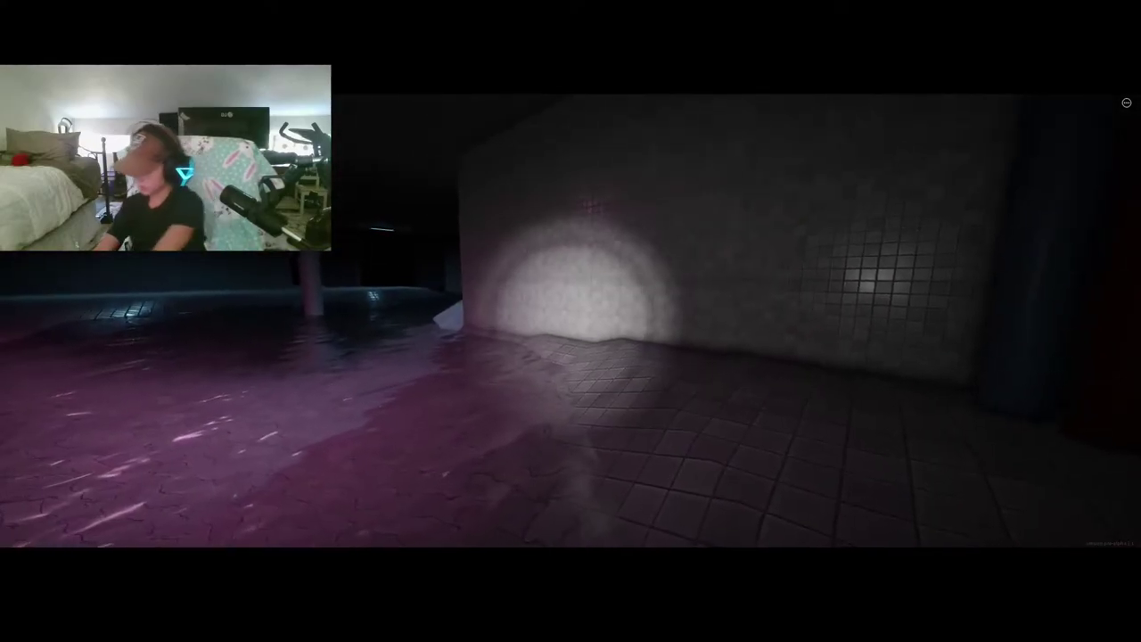
pyautogui.press('w')
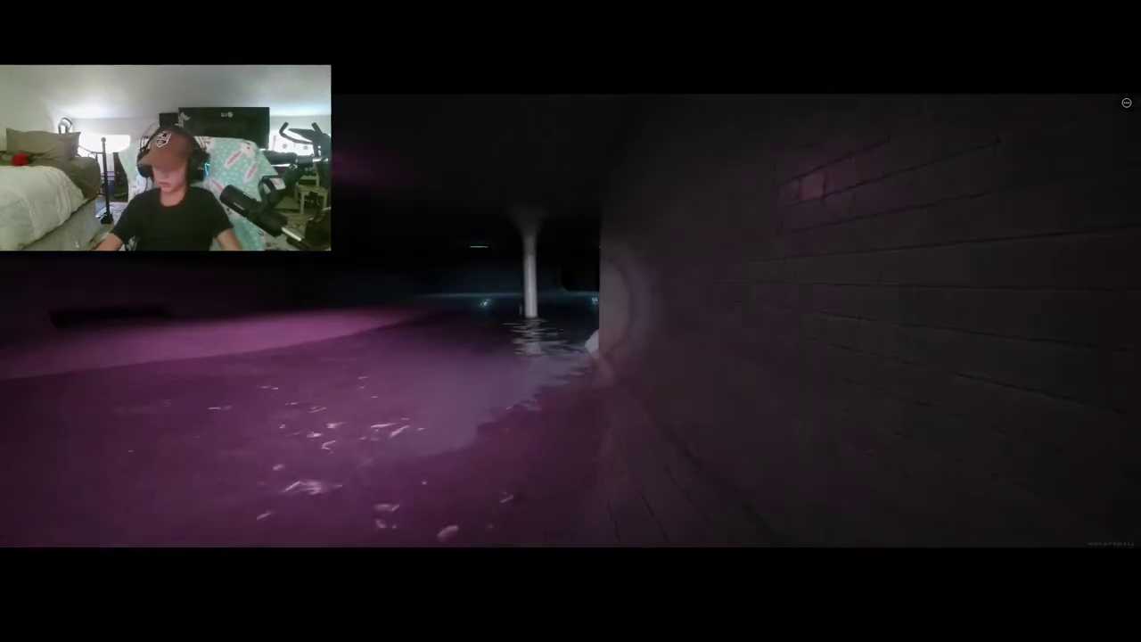
# Round the tiled corner through the purple pool area and down the pillared corridor.
pyautogui.press('w')
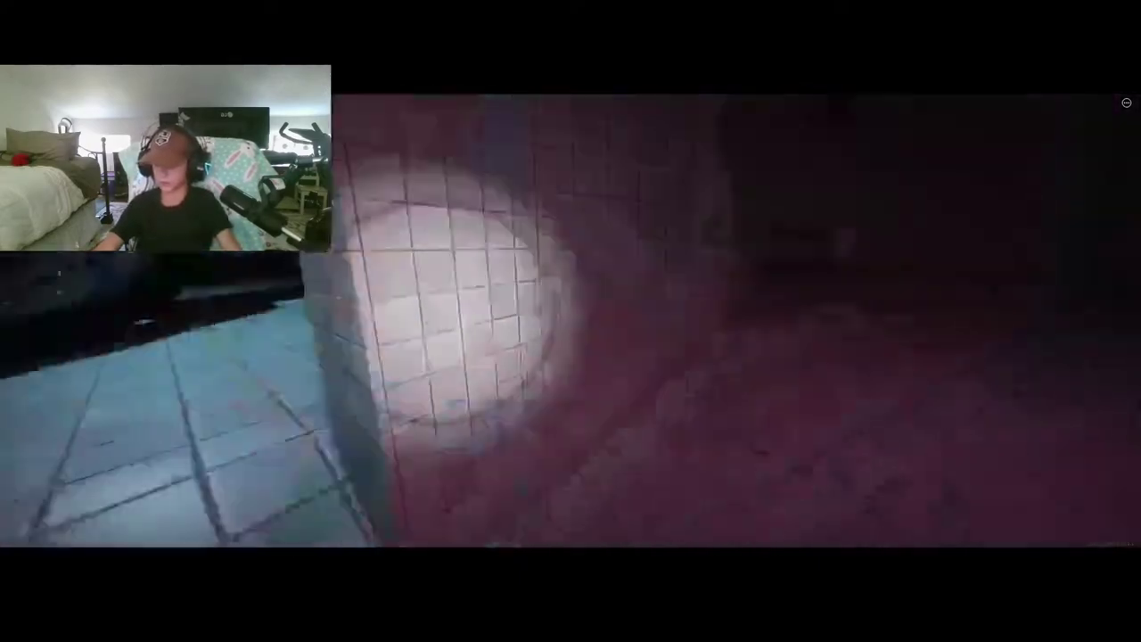
pyautogui.press('w')
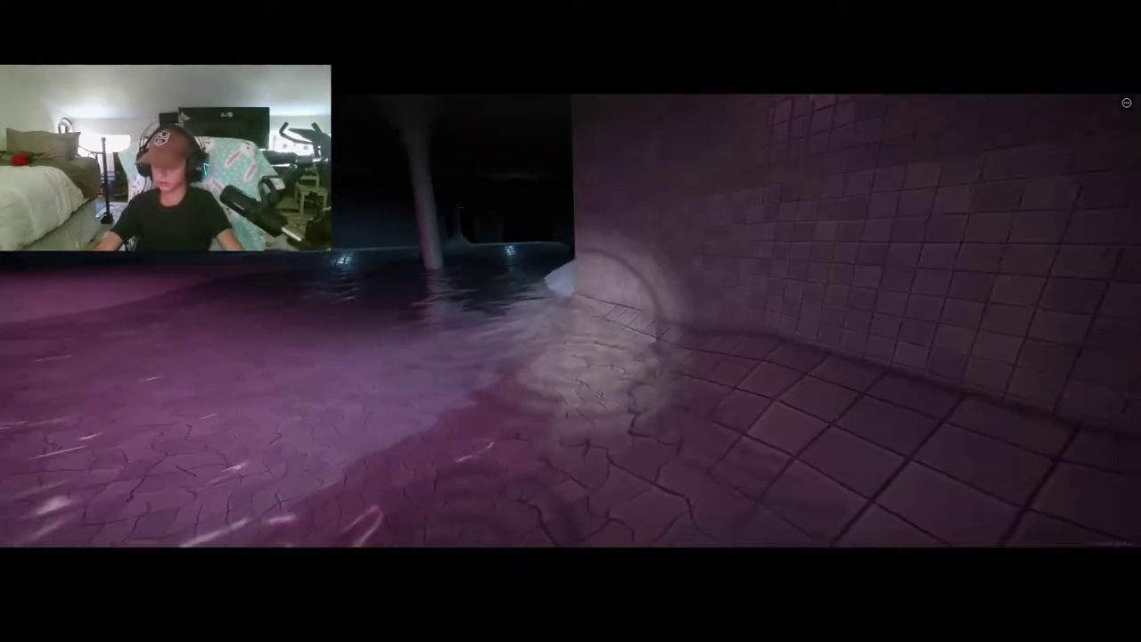
pyautogui.press('w')
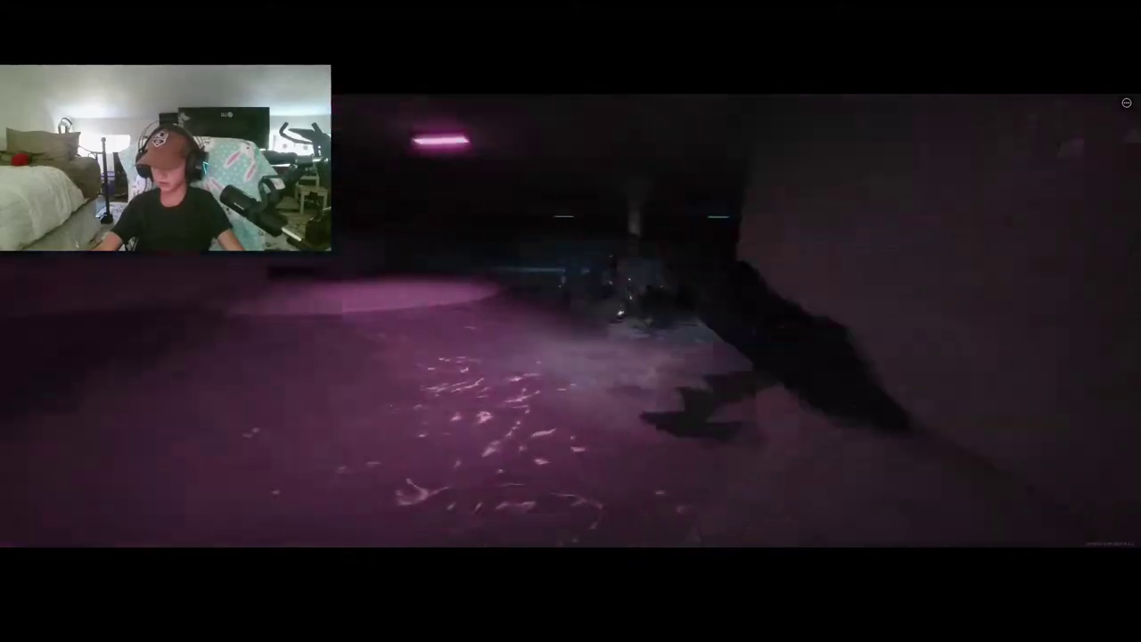
pyautogui.press('w')
pyautogui.press('w')
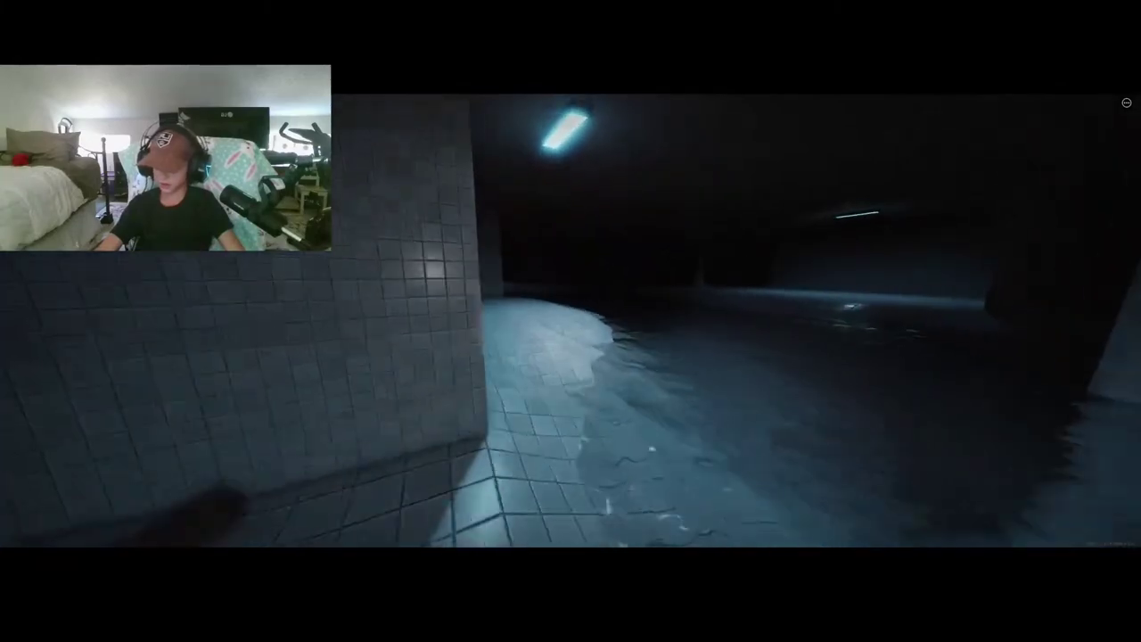
pyautogui.press('w')
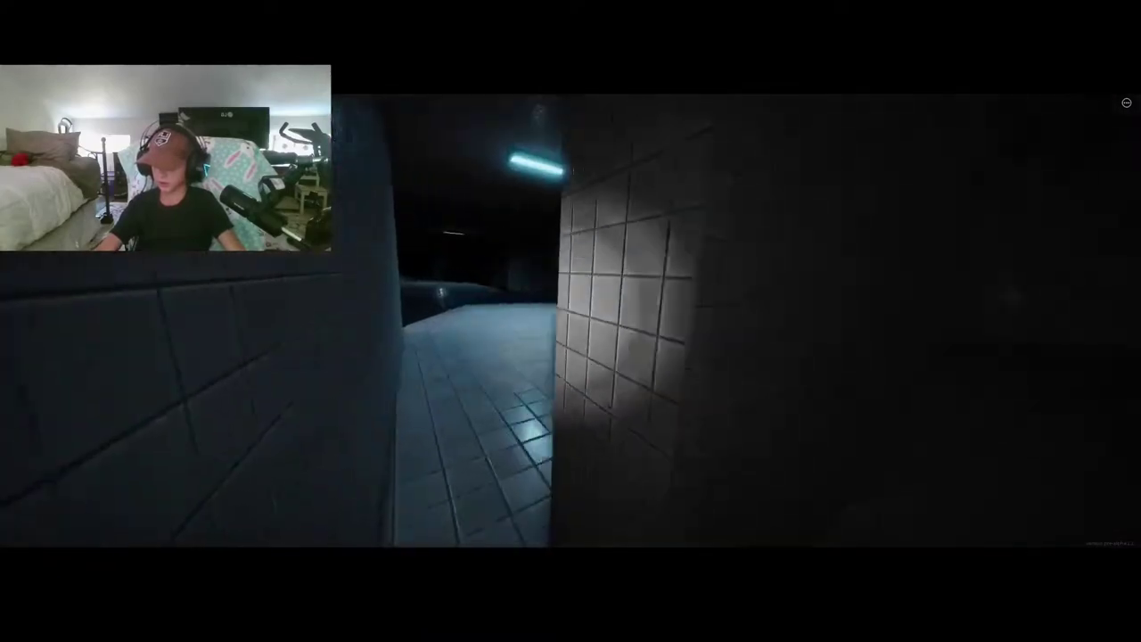
# Walk through the large flooded room, looking around.
pyautogui.press('w')
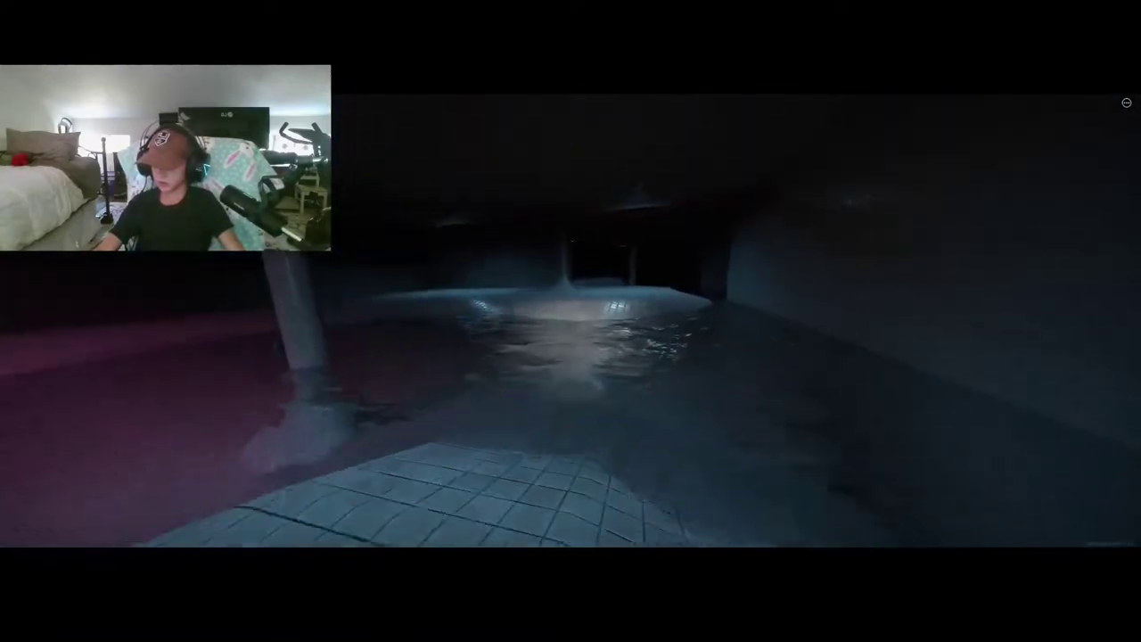
pyautogui.press('w')
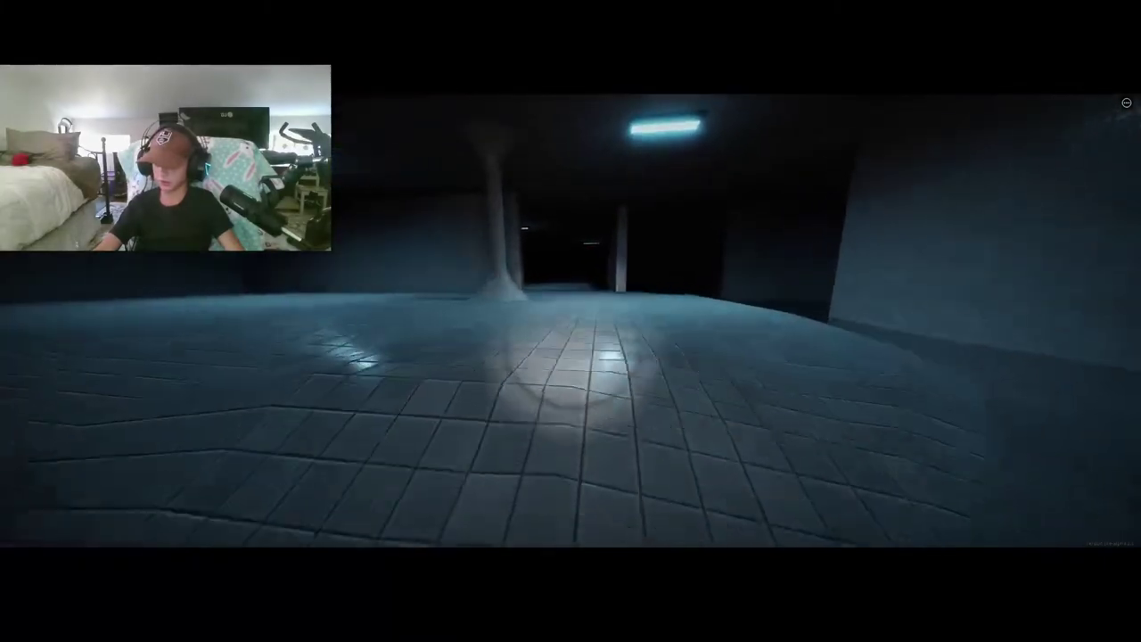
pyautogui.press('w')
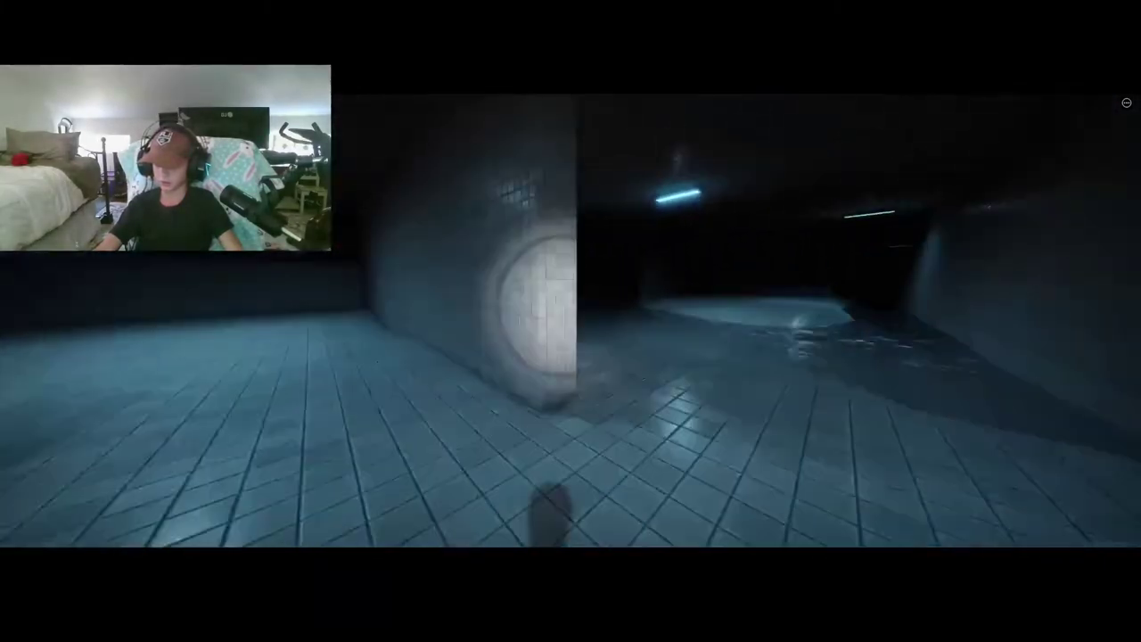
pyautogui.press('w')
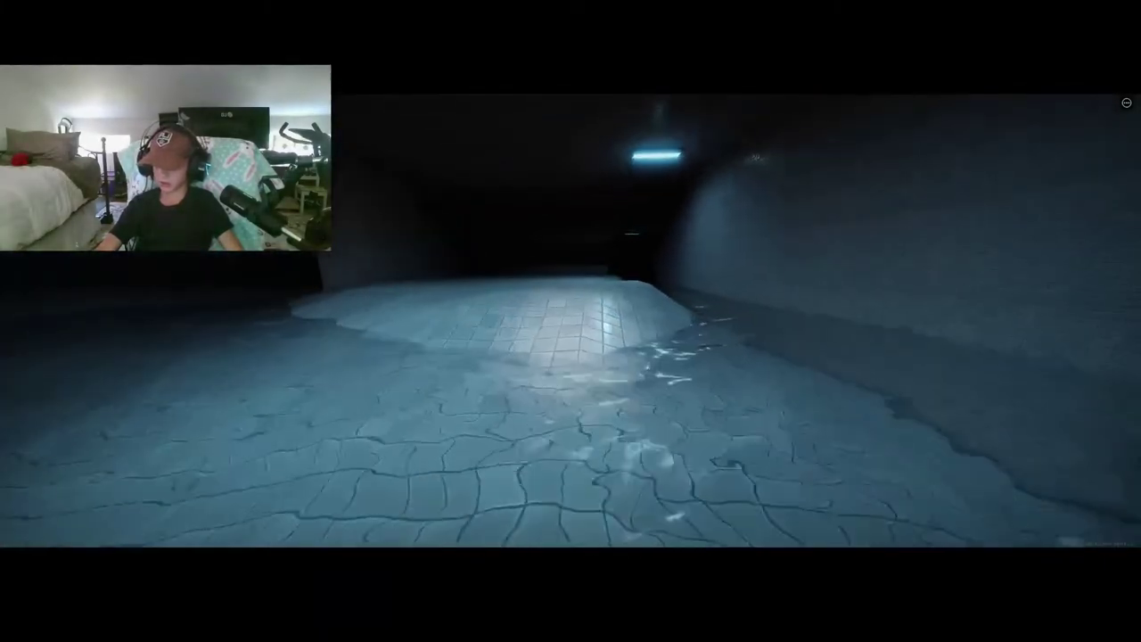
pyautogui.press('w')
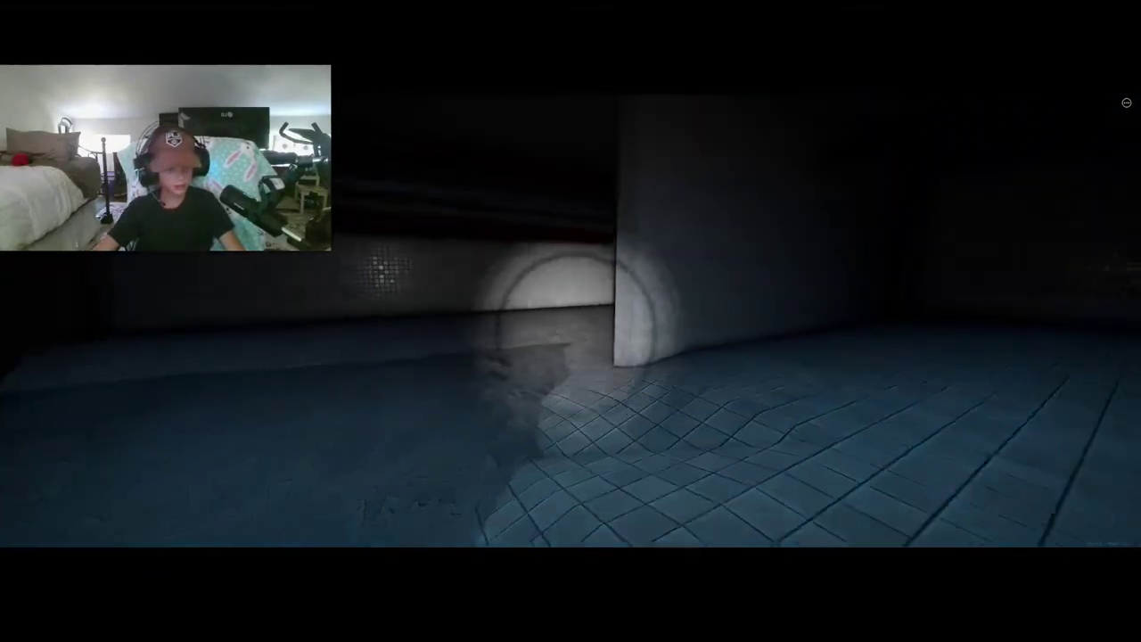
# Follow the darker corridor past the pillars in the water to the dark passage.
pyautogui.press('w')
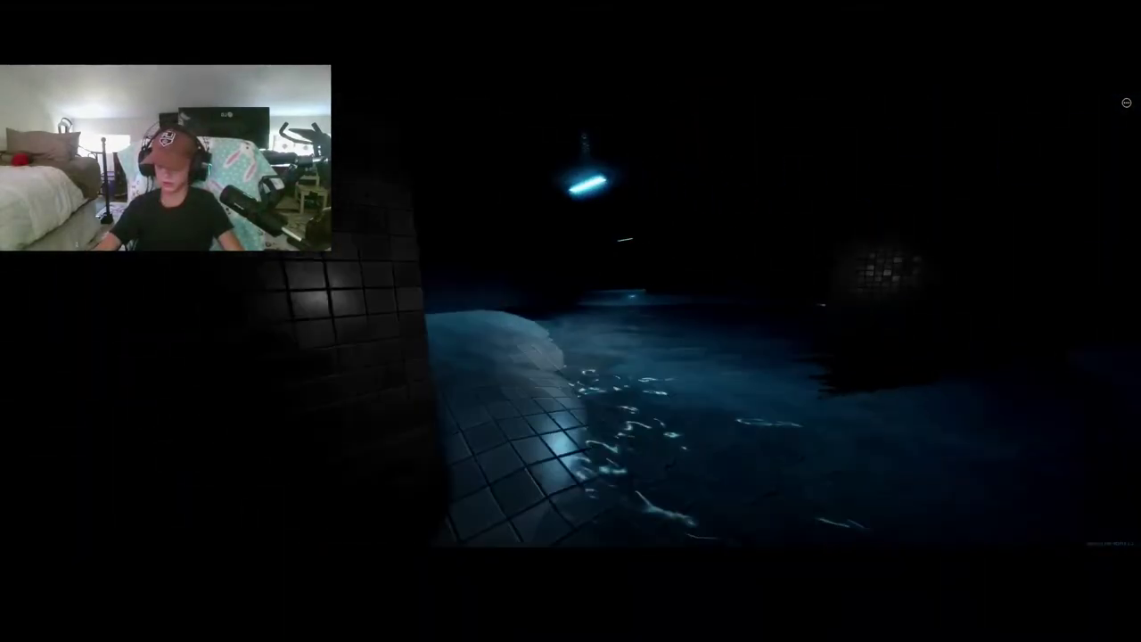
pyautogui.press('w')
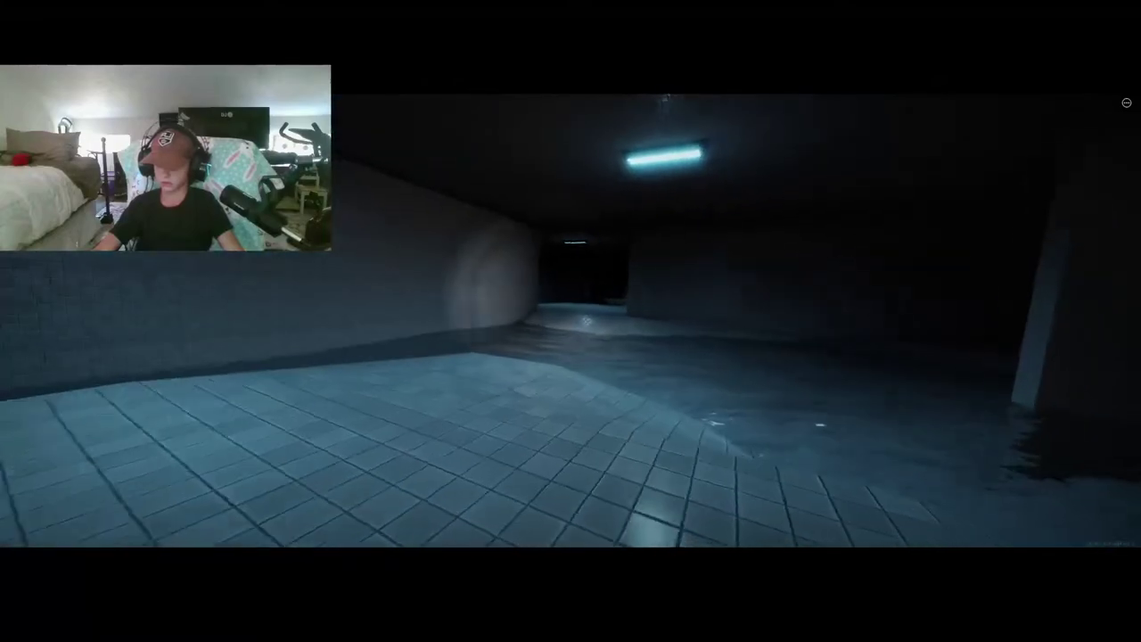
pyautogui.press('w')
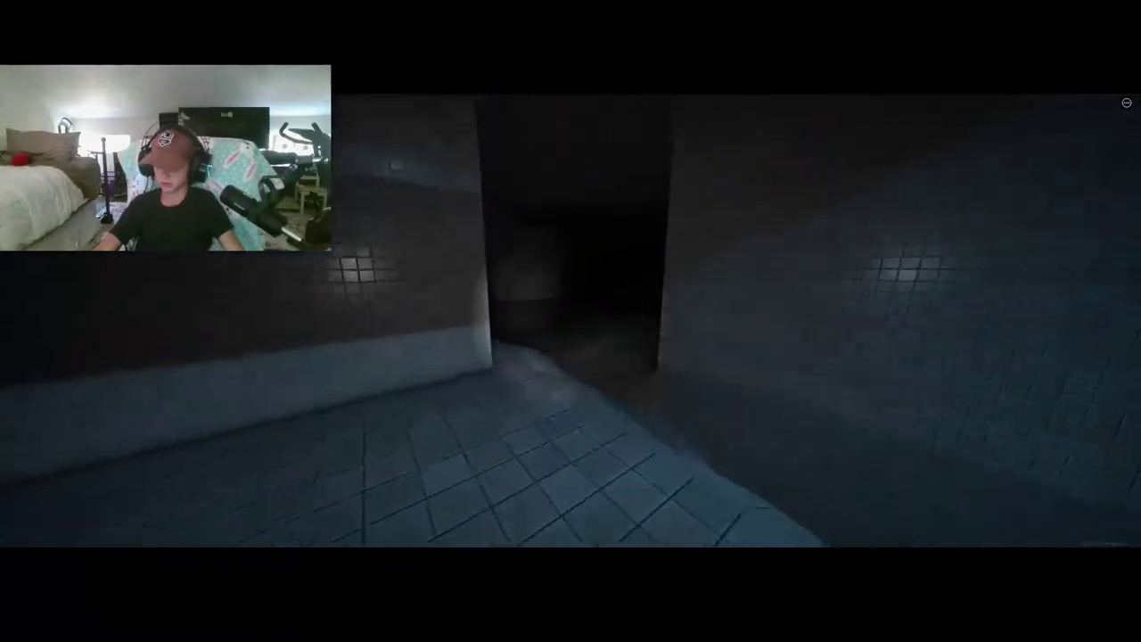
pyautogui.press('w')
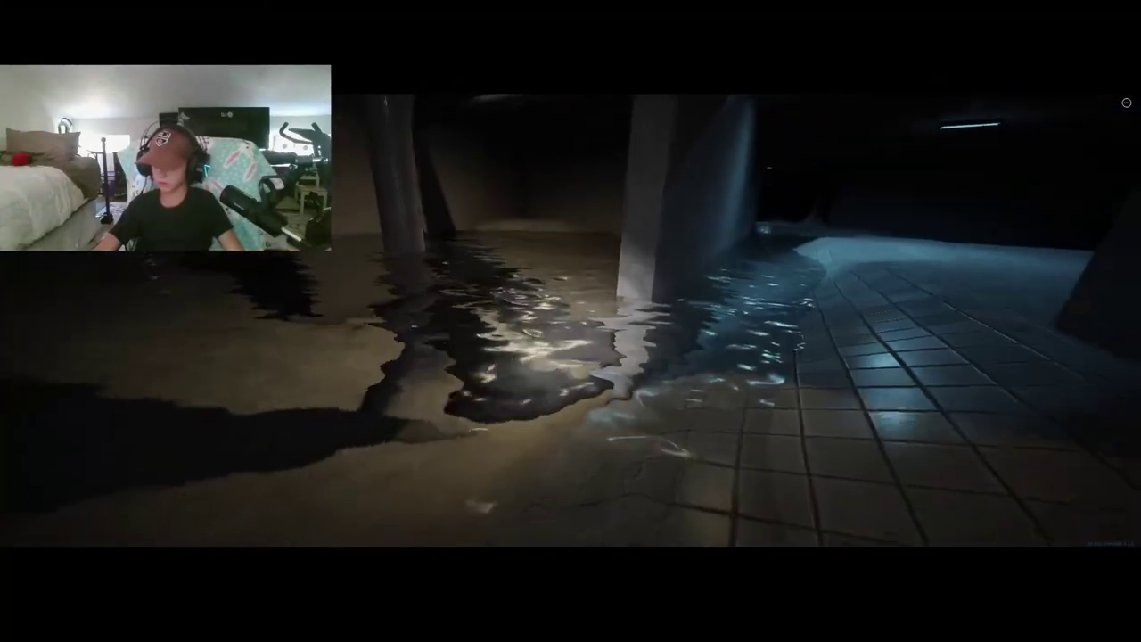
pyautogui.press('w')
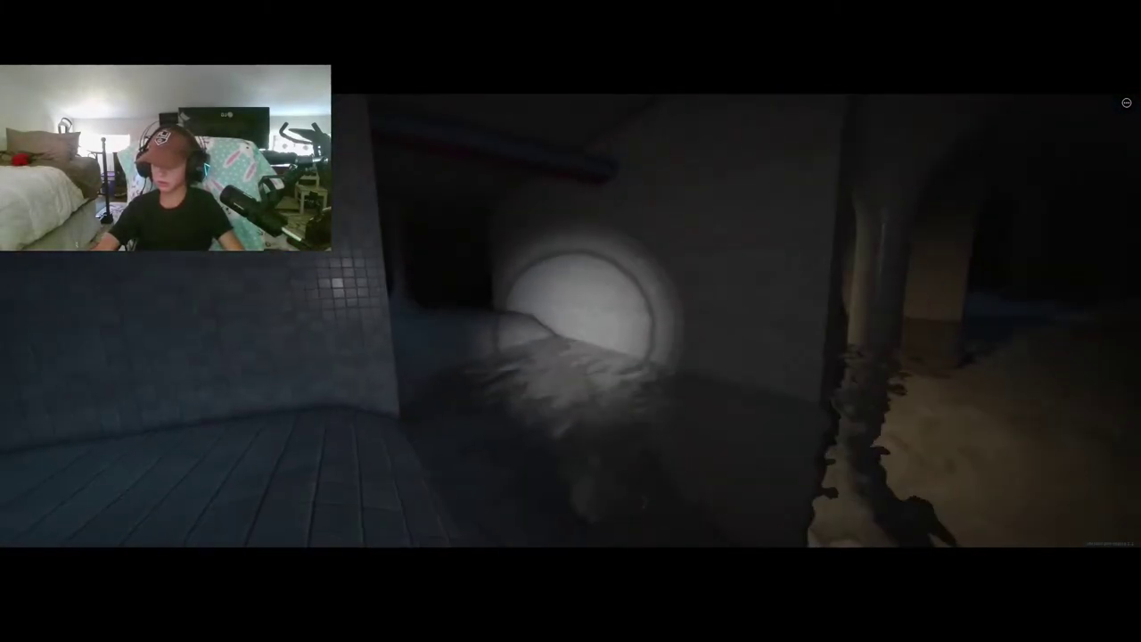
# Walk past the starfish wall and through the flooded room to the pillar.
pyautogui.press('w')
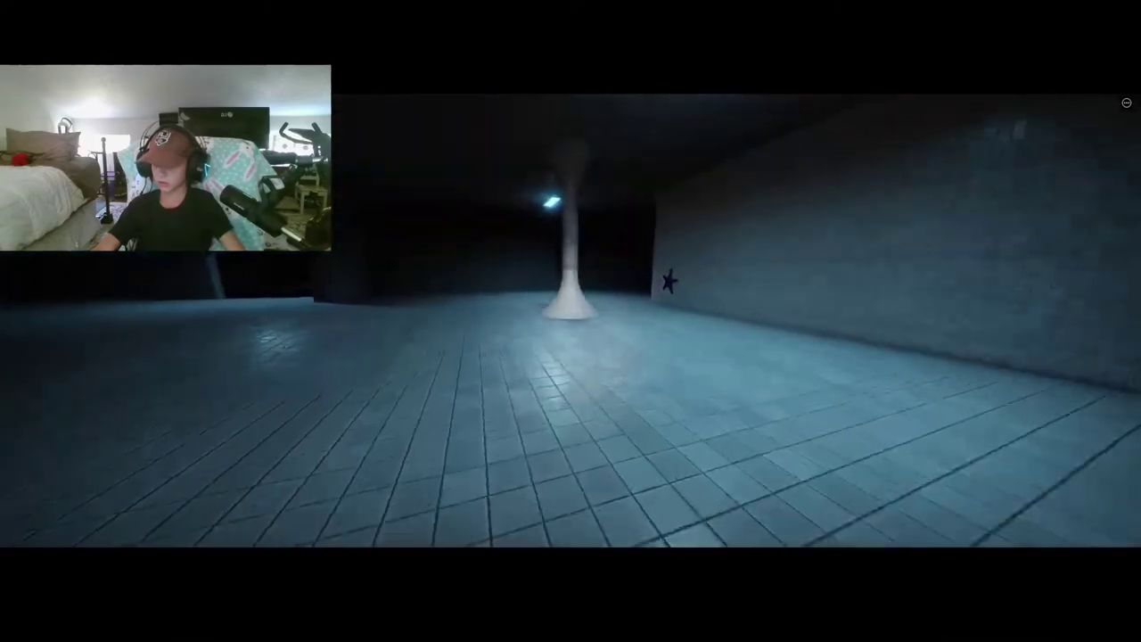
pyautogui.press('w')
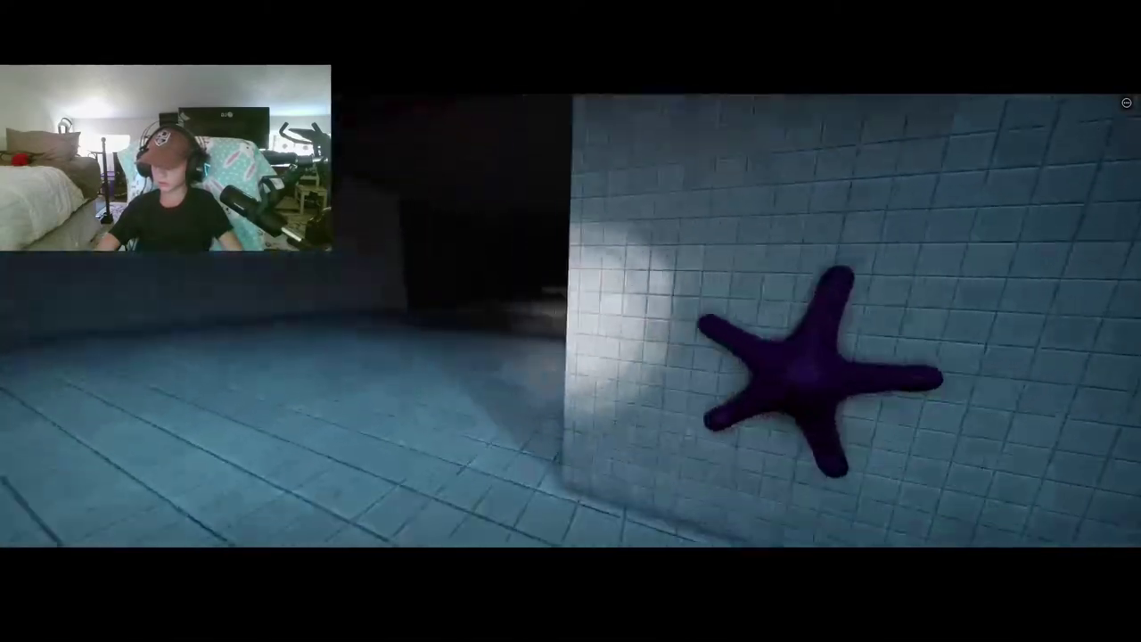
pyautogui.press('w')
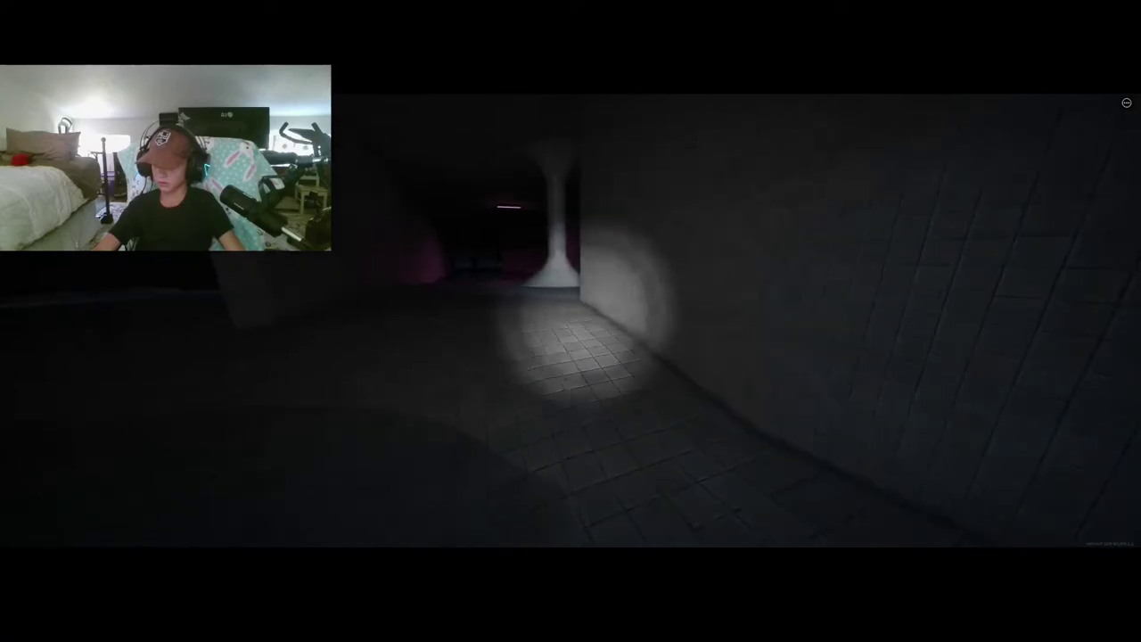
pyautogui.press('w')
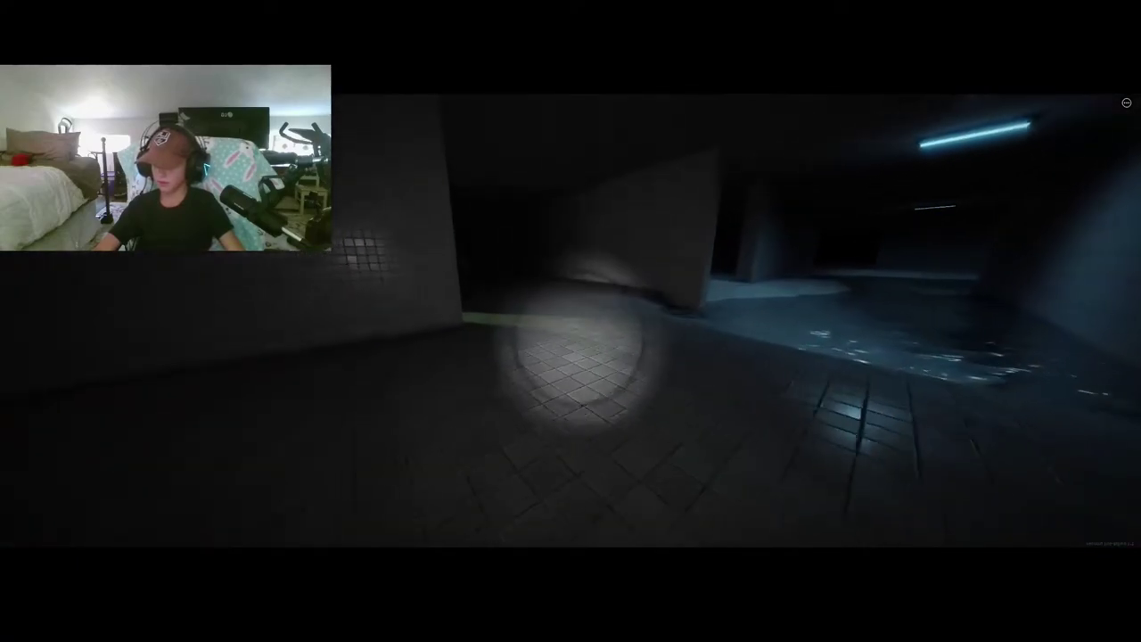
pyautogui.press('w')
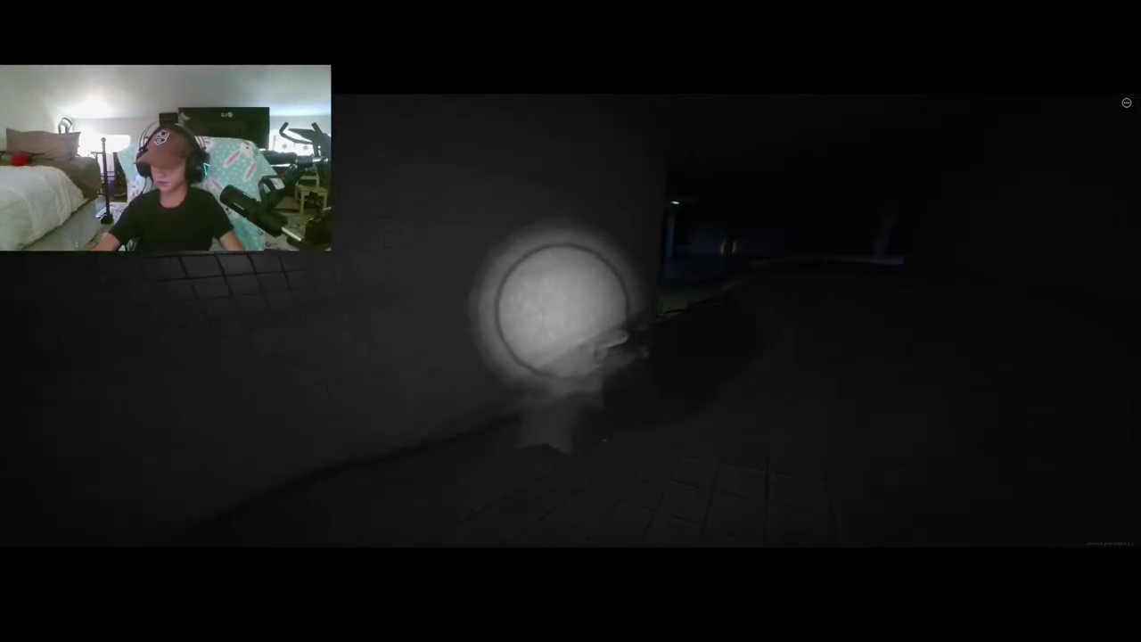
pyautogui.press('w')
pyautogui.press('w')
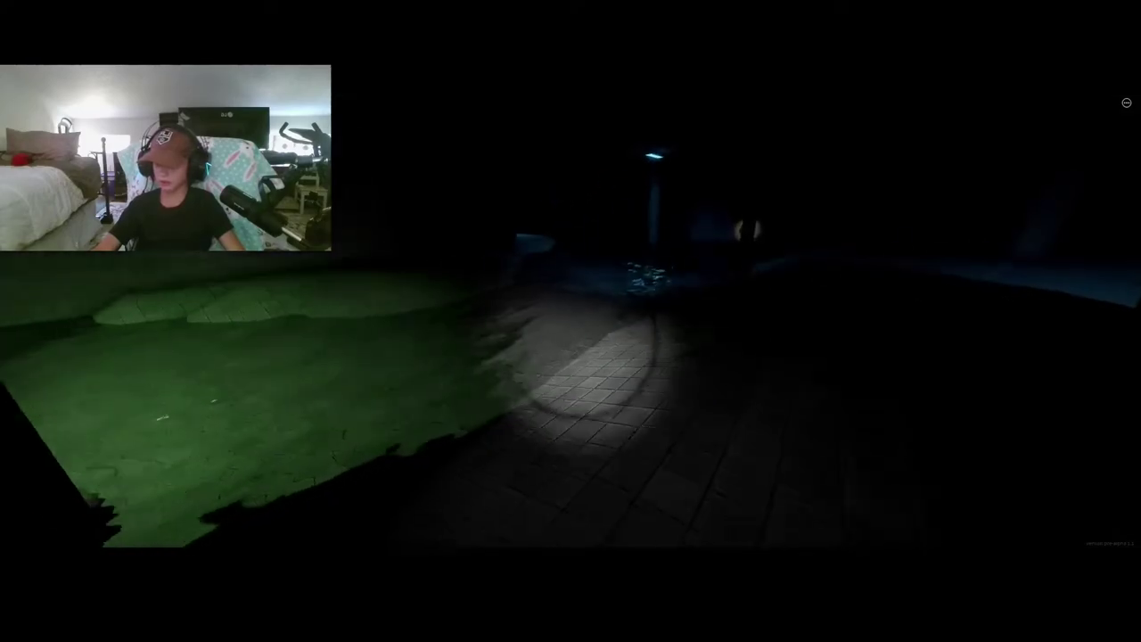
pyautogui.press('w')
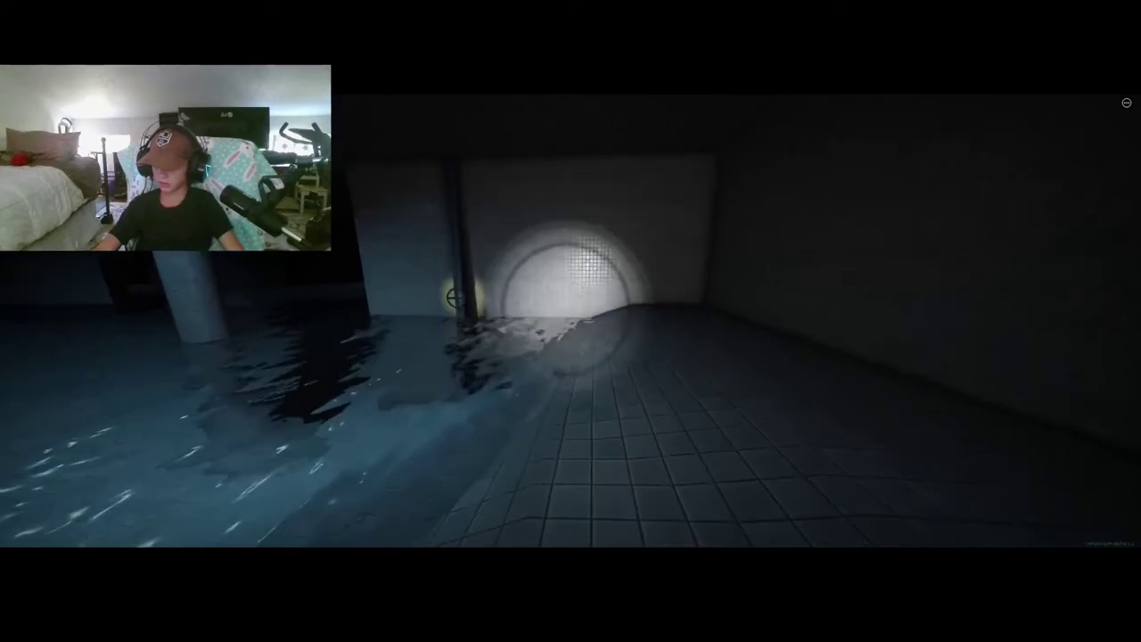
# Turn the valve wheel on the pillar, then step away from it.
pyautogui.press('w')
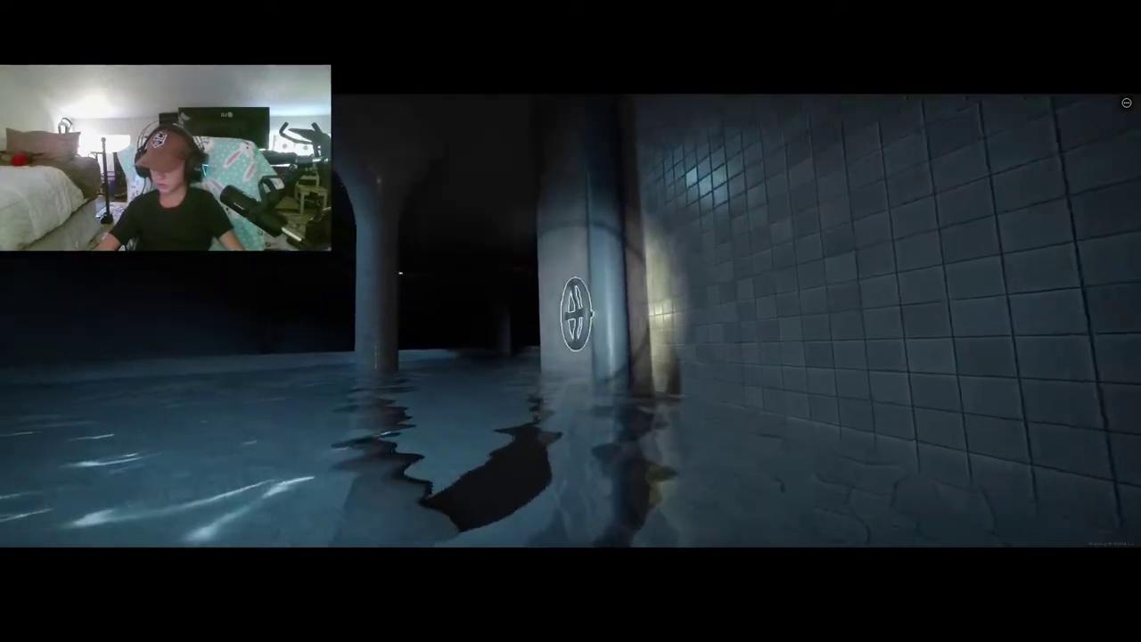
pyautogui.click(570, 321)
pyautogui.press('d')
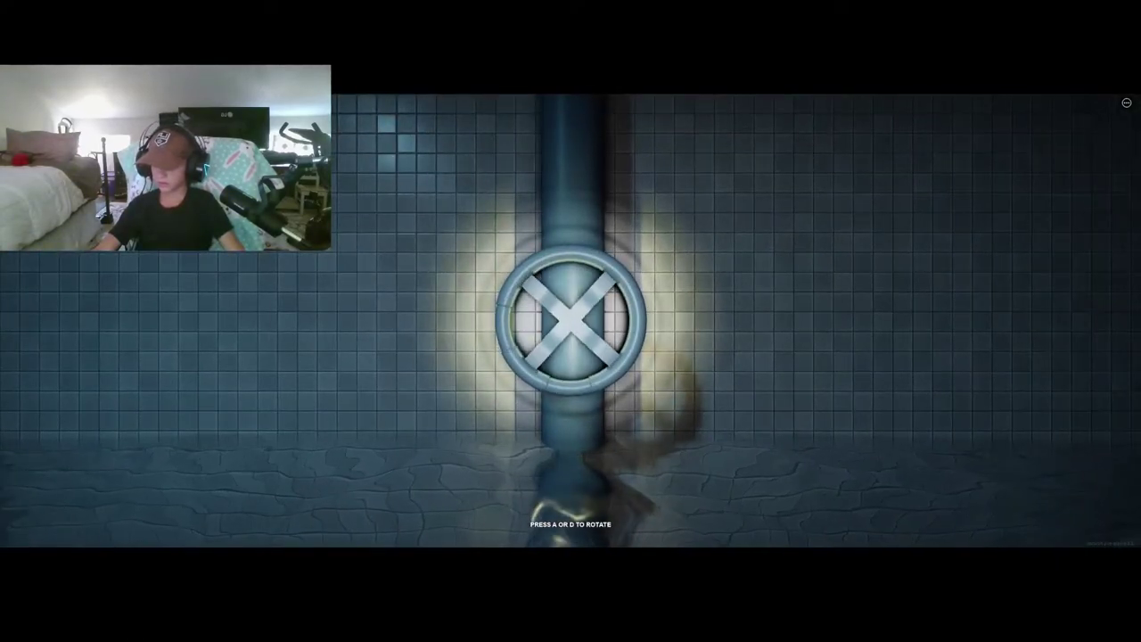
pyautogui.press('Escape')
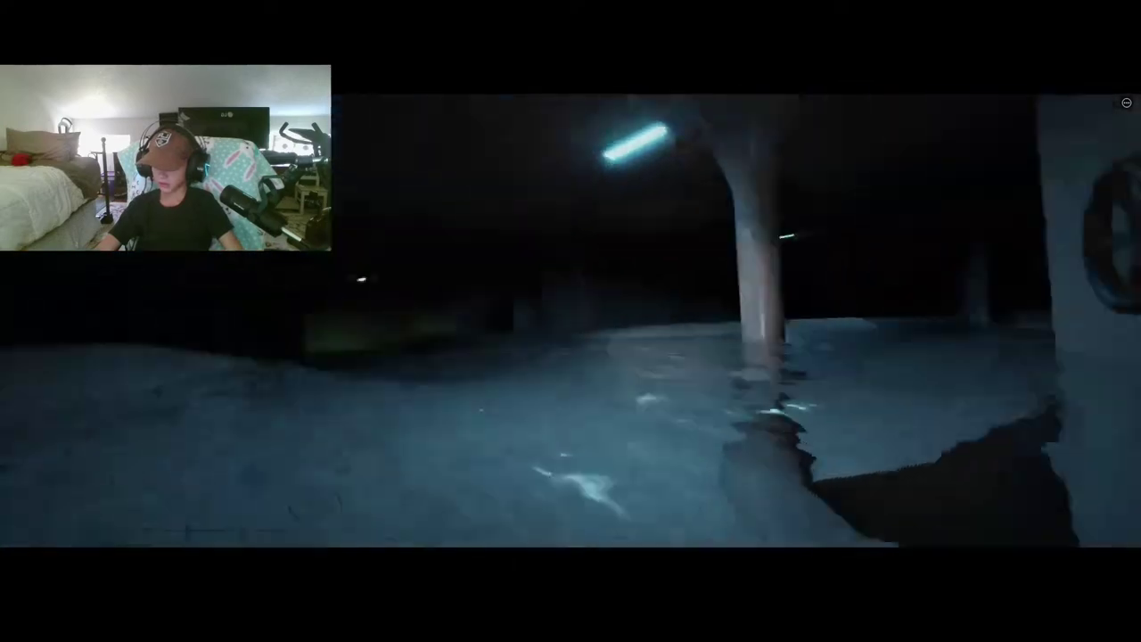
# Head back across the flooded room toward the lit doorway and pillars.
pyautogui.press('w')
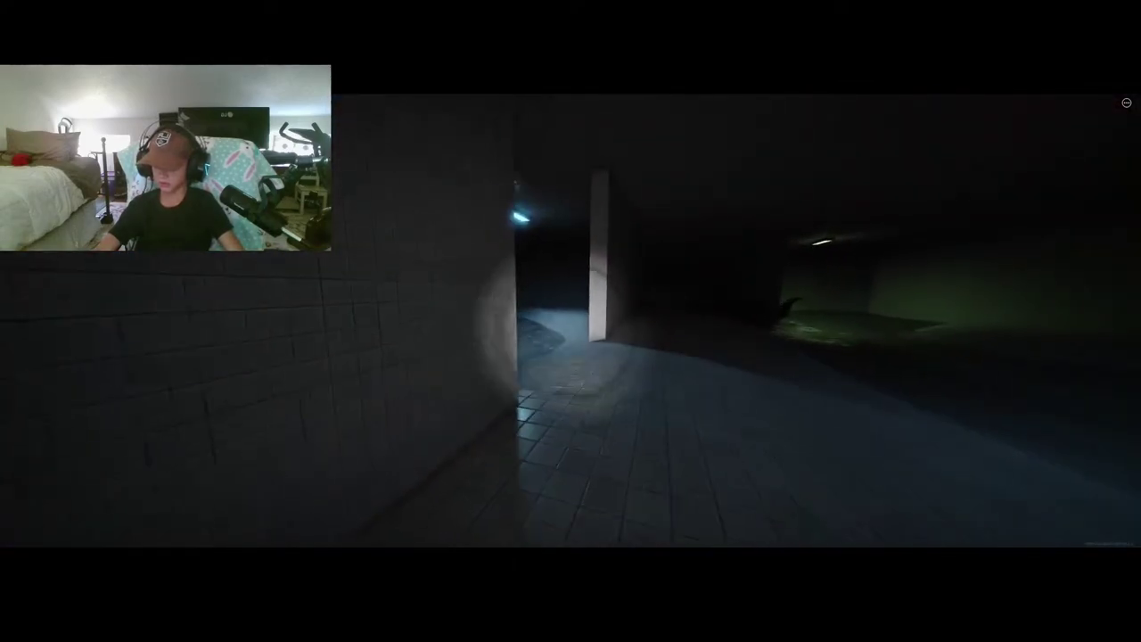
pyautogui.press('w')
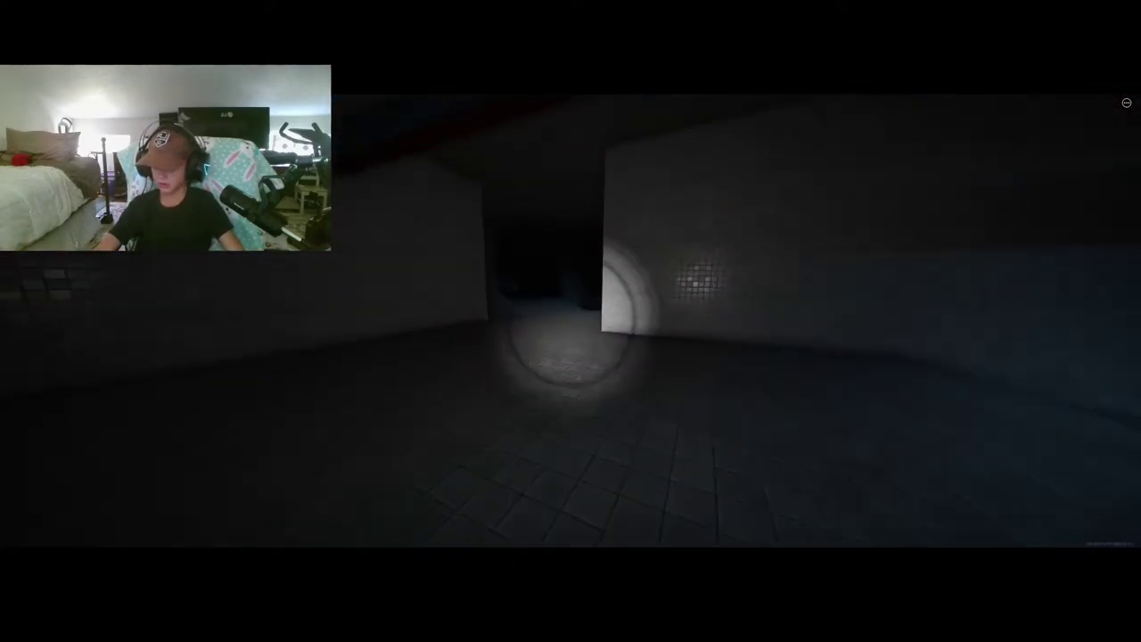
pyautogui.press('w')
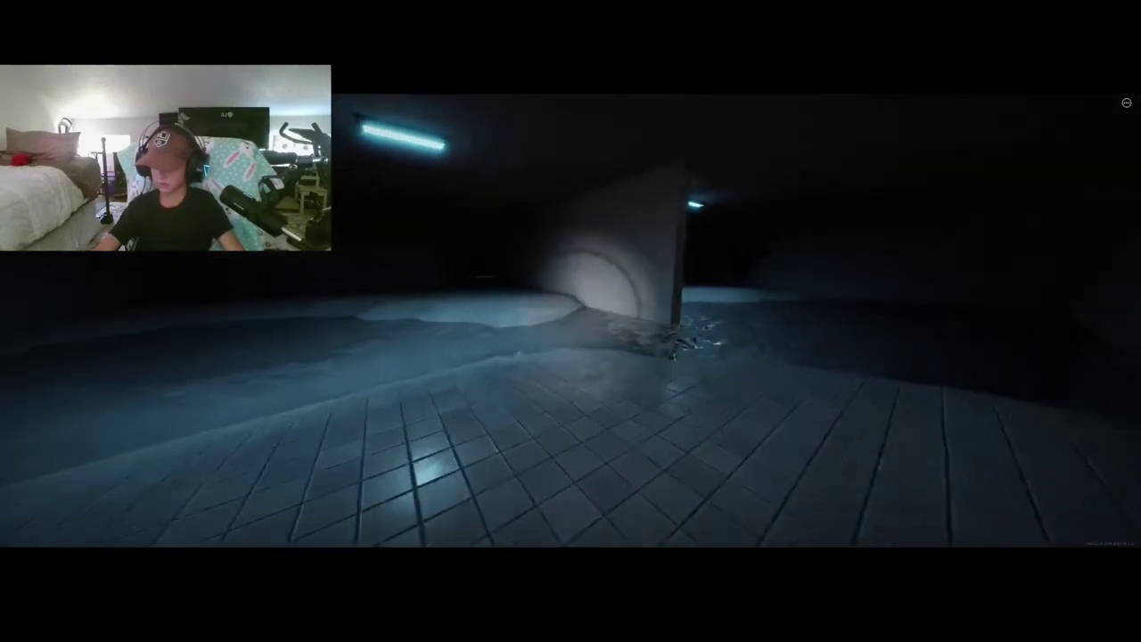
pyautogui.press('w')
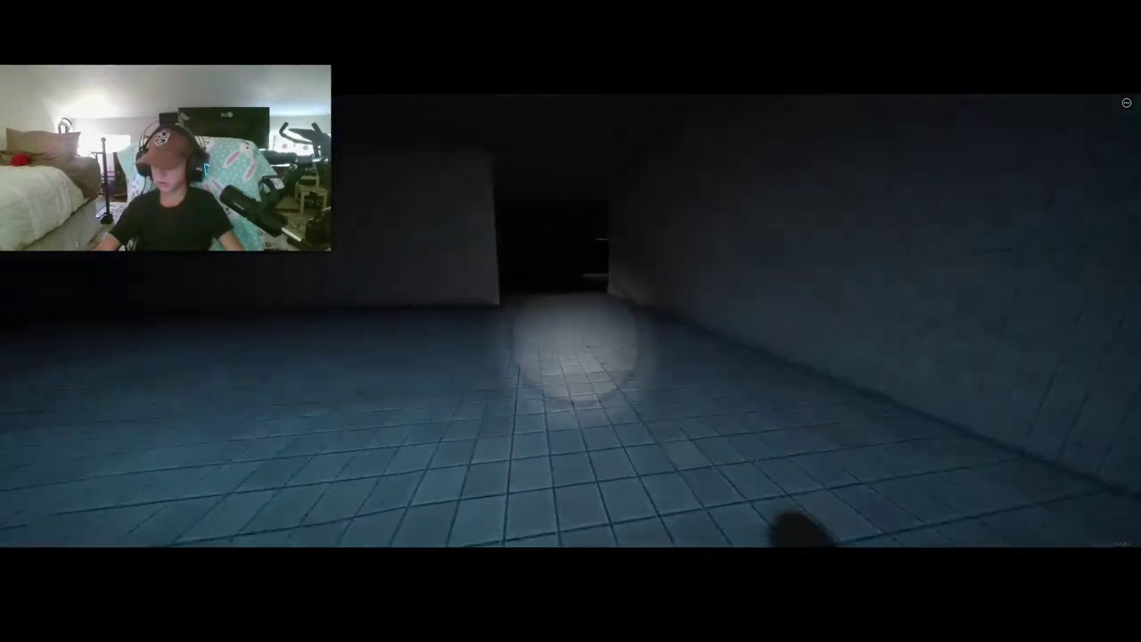
pyautogui.press('w')
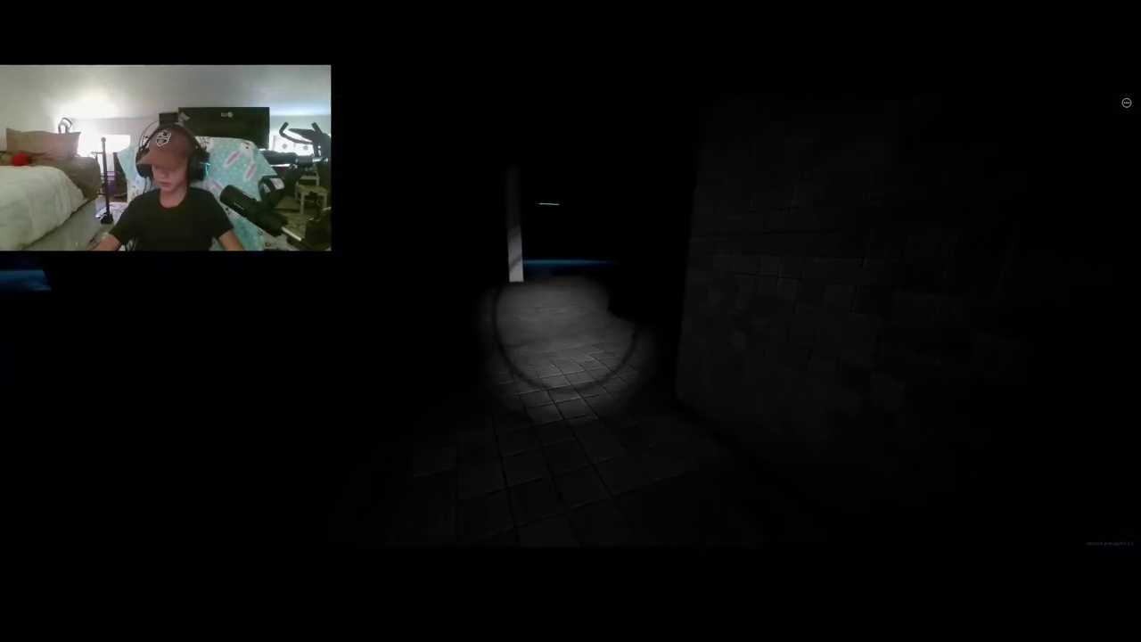
pyautogui.press('w')
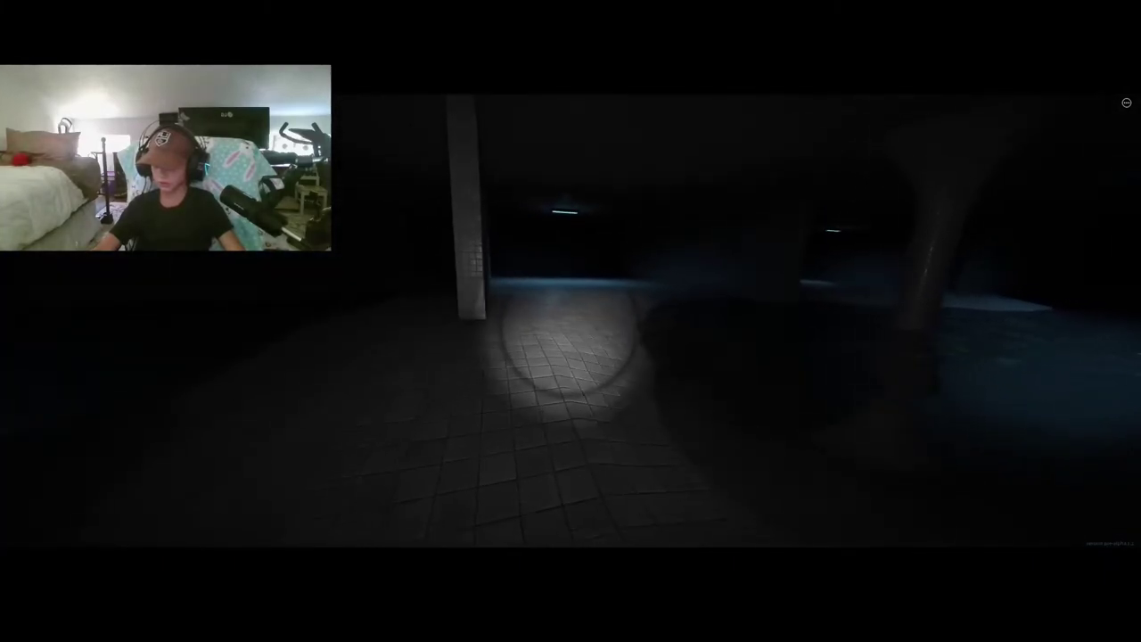
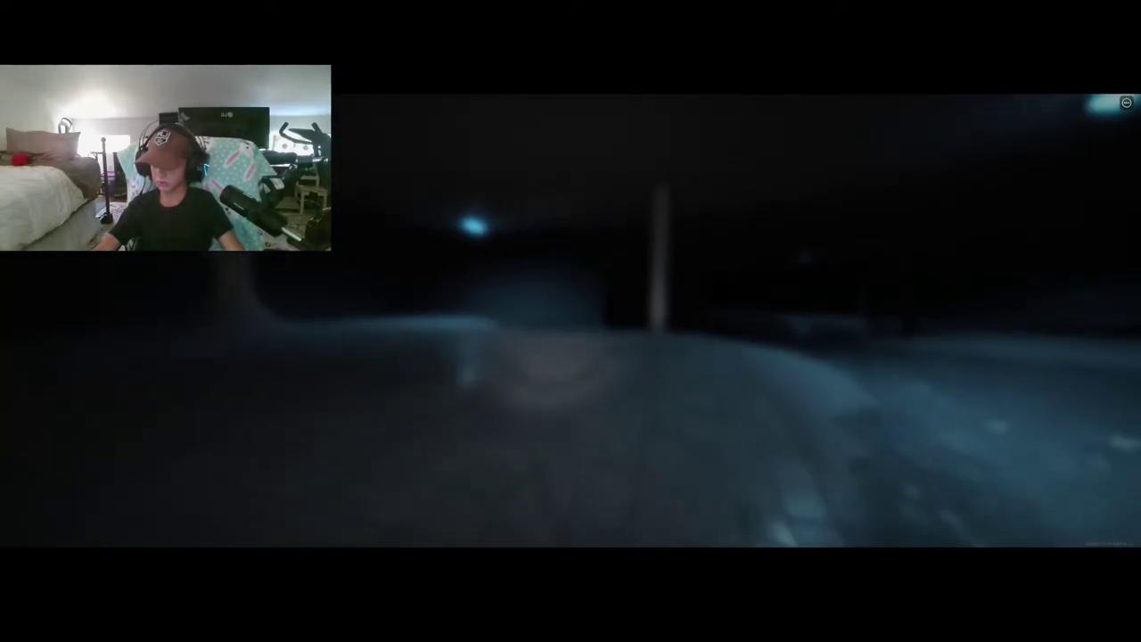
# Wade out of the pool, past the tiled pillar, into the flooded room.
pyautogui.press('w')
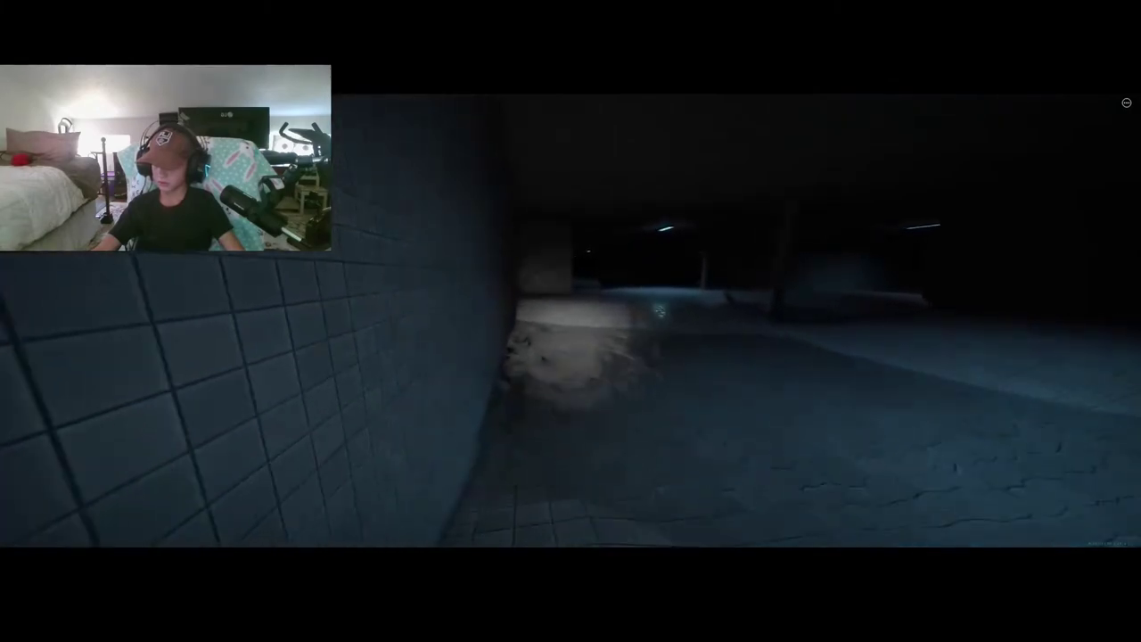
pyautogui.press('w')
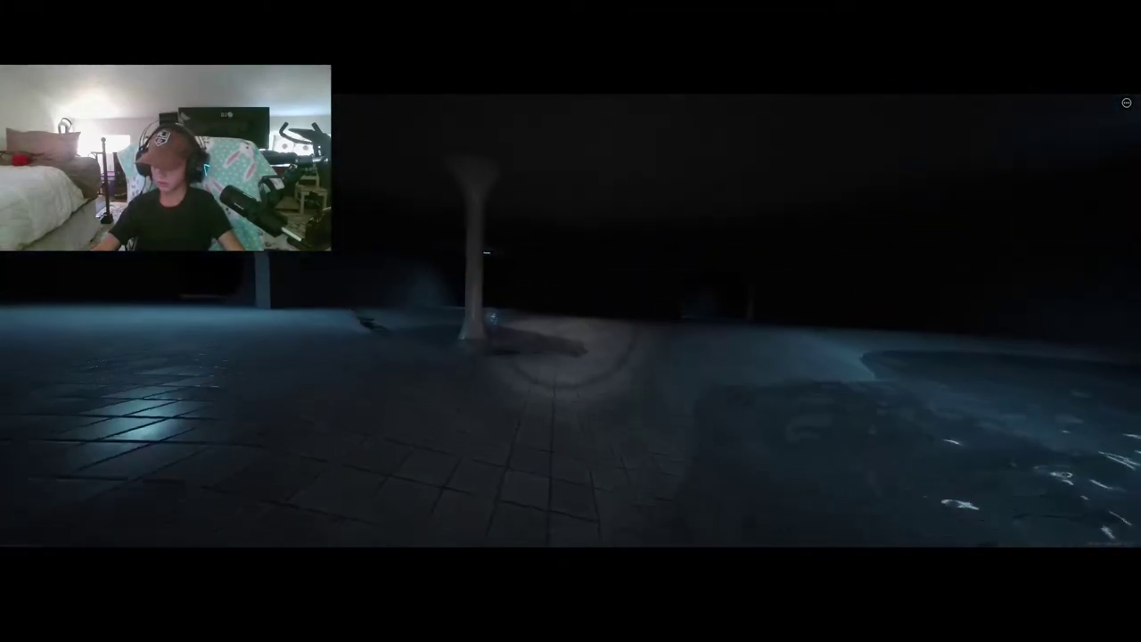
# Cross the dark room, activate the green button, and enter the sign room.
pyautogui.press('w')
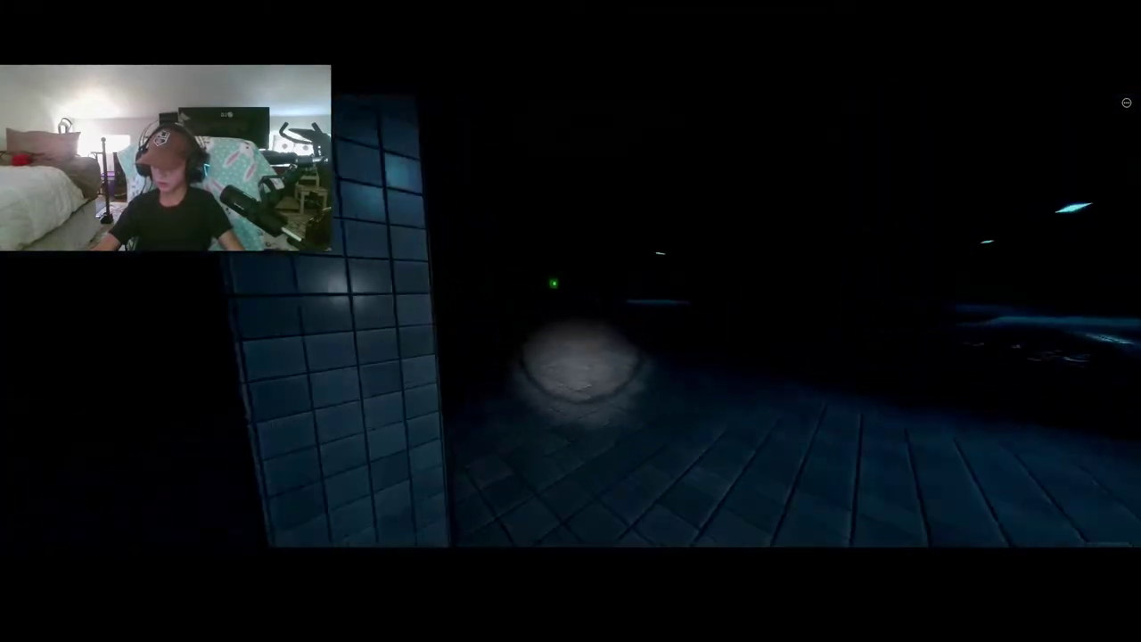
pyautogui.press('w')
pyautogui.press('w')
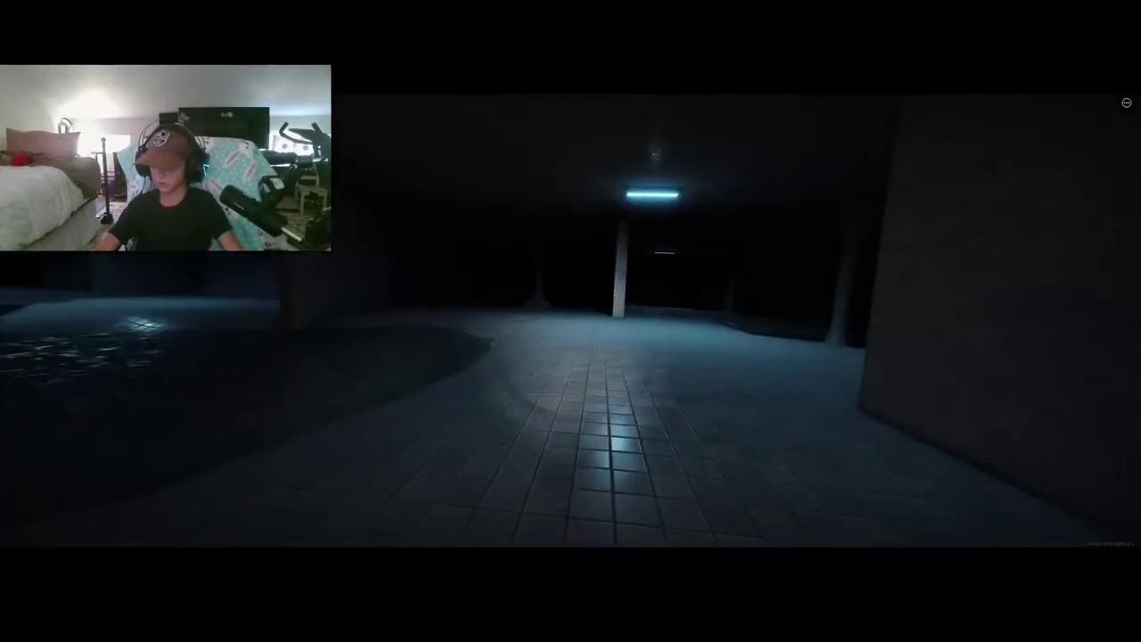
pyautogui.press('w')
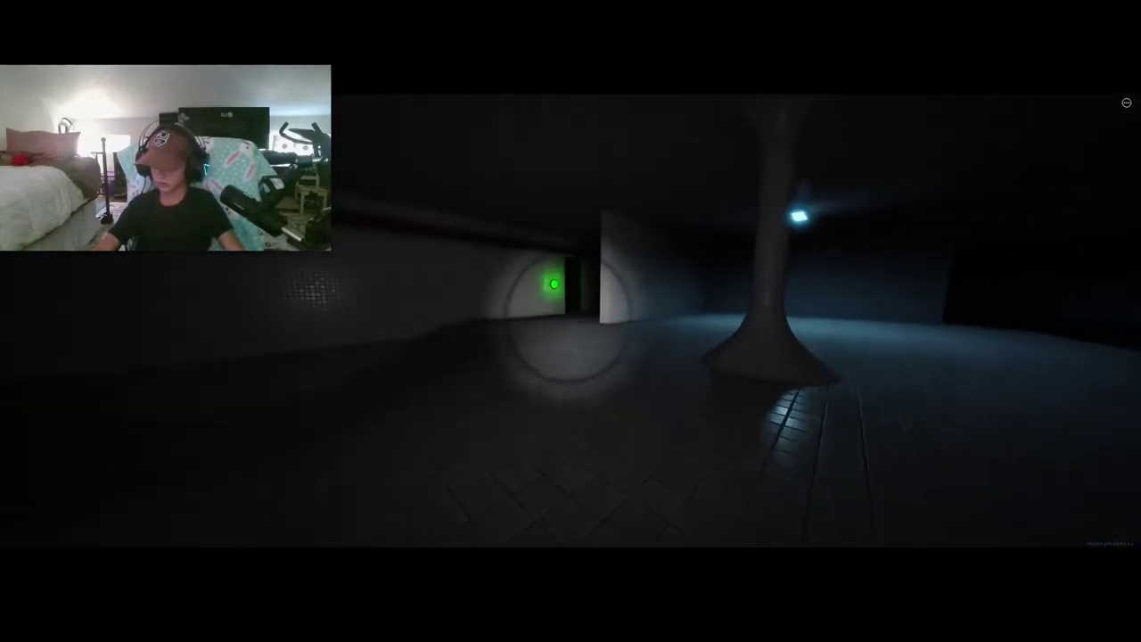
pyautogui.press('w')
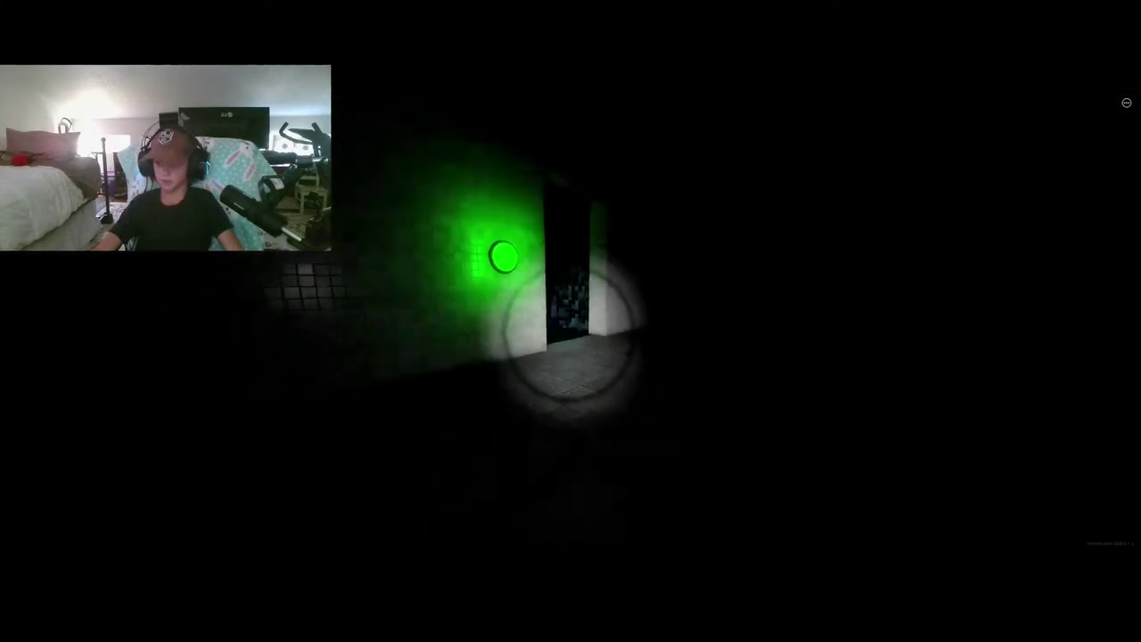
pyautogui.press('w')
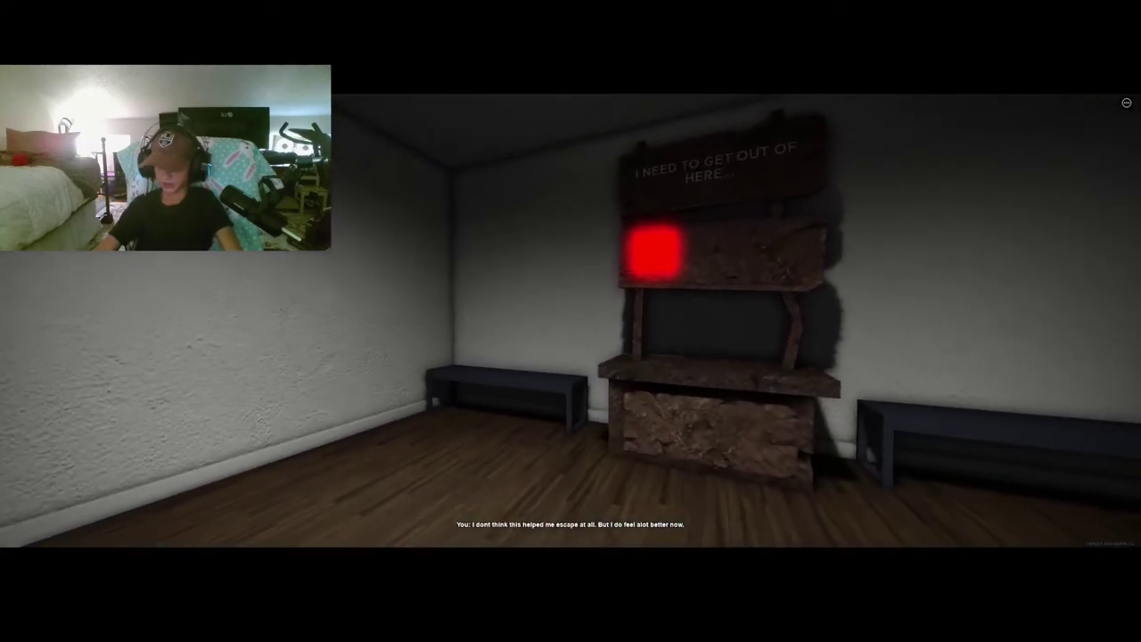
# Quit Apeirophobia from the Esc menu and start PLS DONATE from its game tile.
pyautogui.press('Escape')
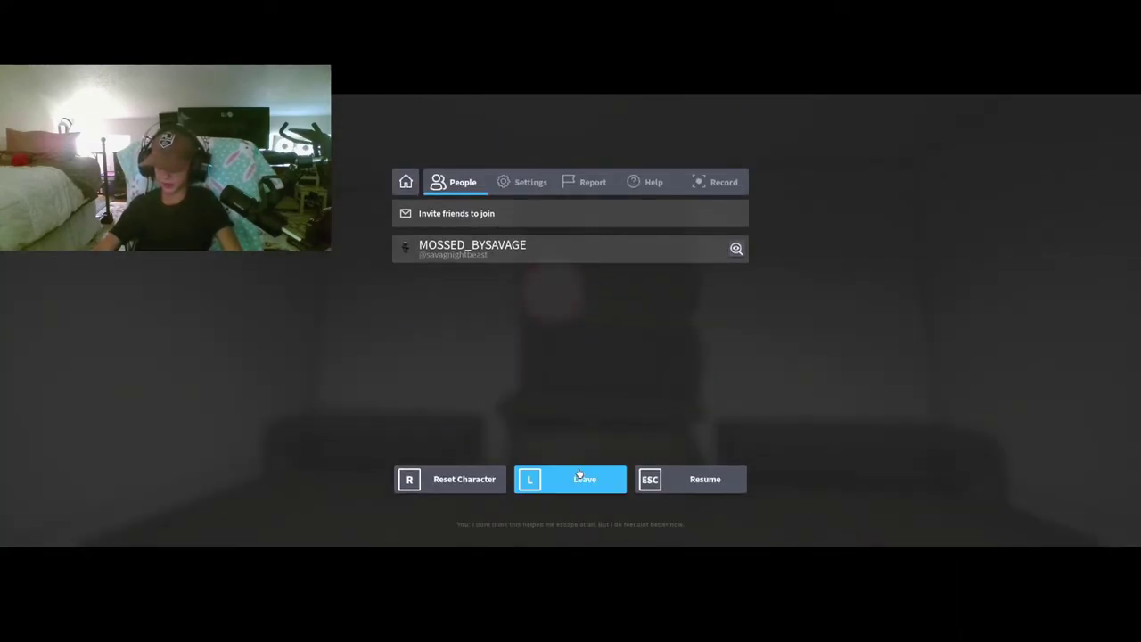
pyautogui.click(545, 300)
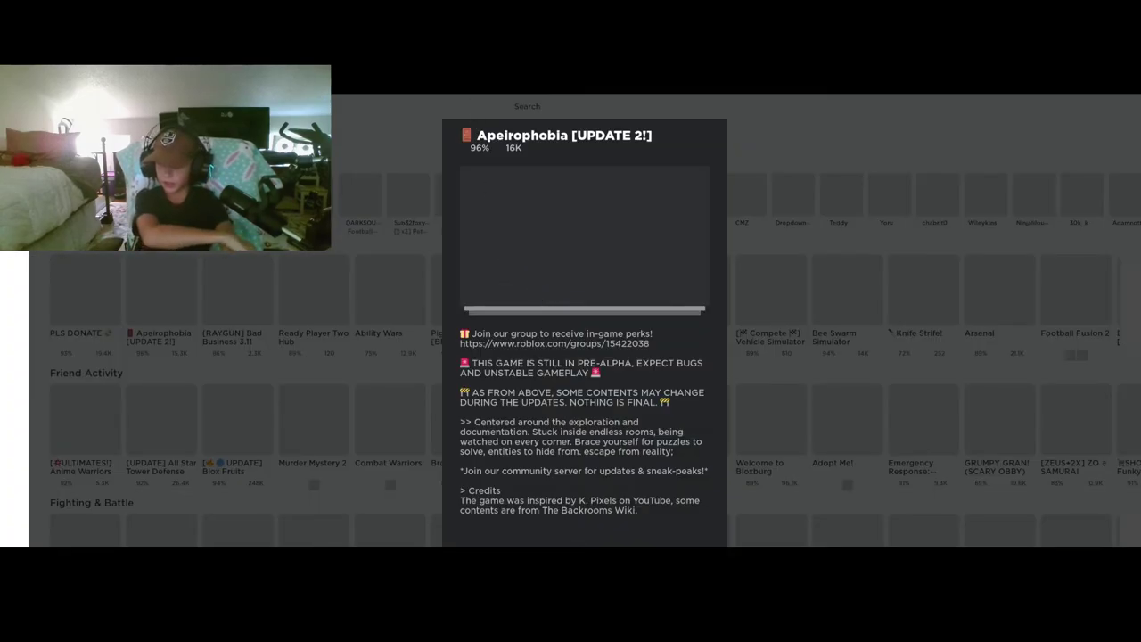
pyautogui.click(457, 105)
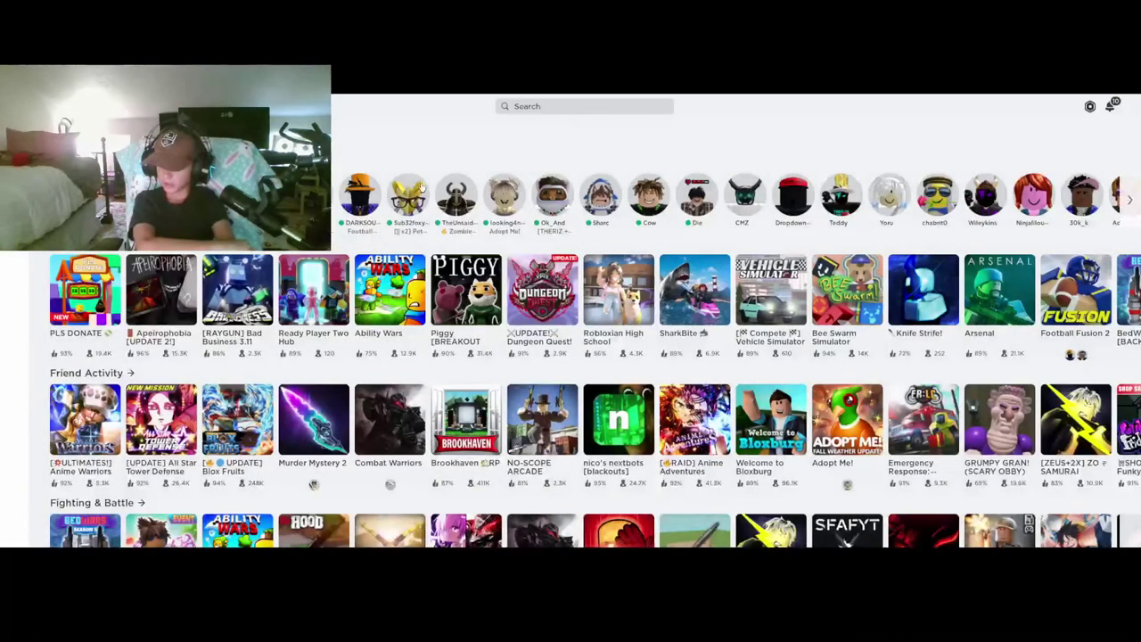
pyautogui.click(78, 307)
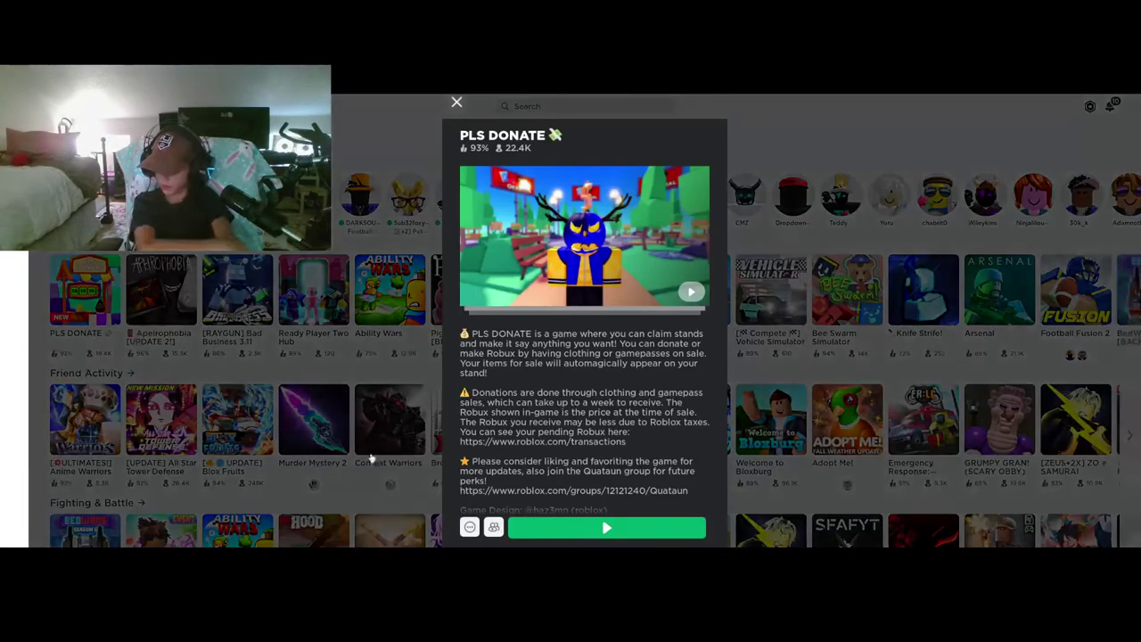
pyautogui.click(574, 533)
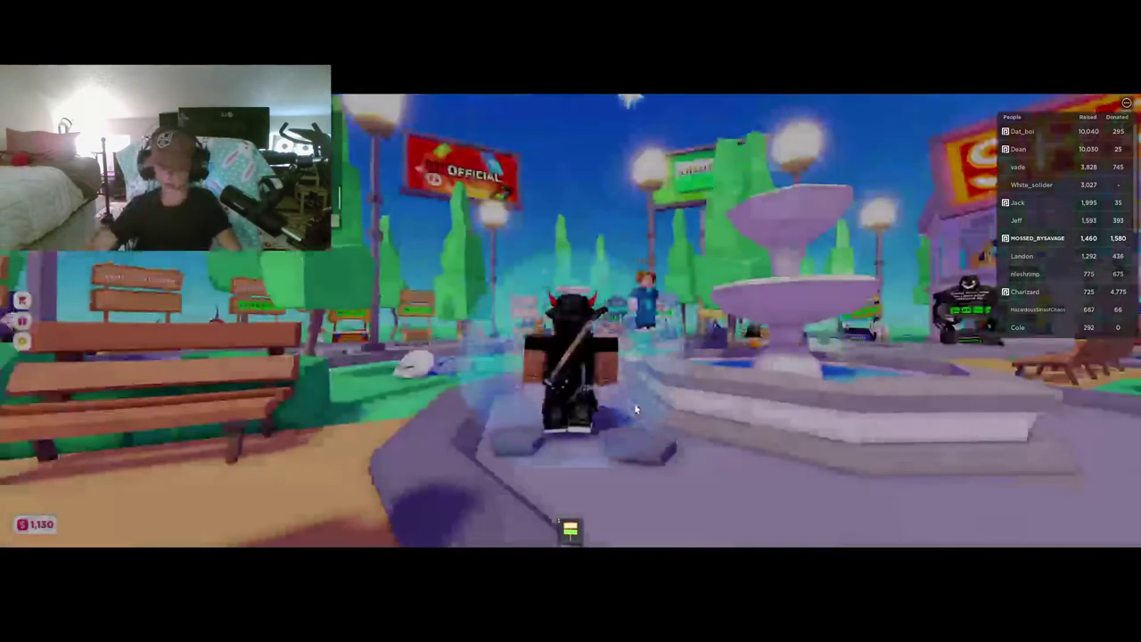
# Walk to a plaza donation stand, claim it, and rotate the camera to view it.
pyautogui.press('w')
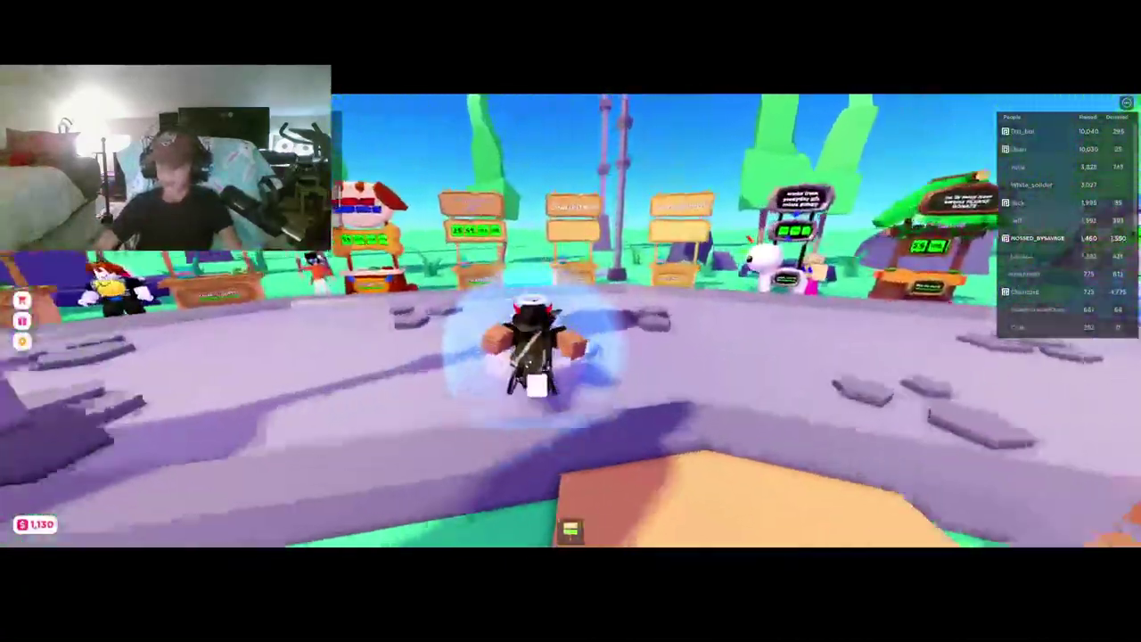
pyautogui.press('w')
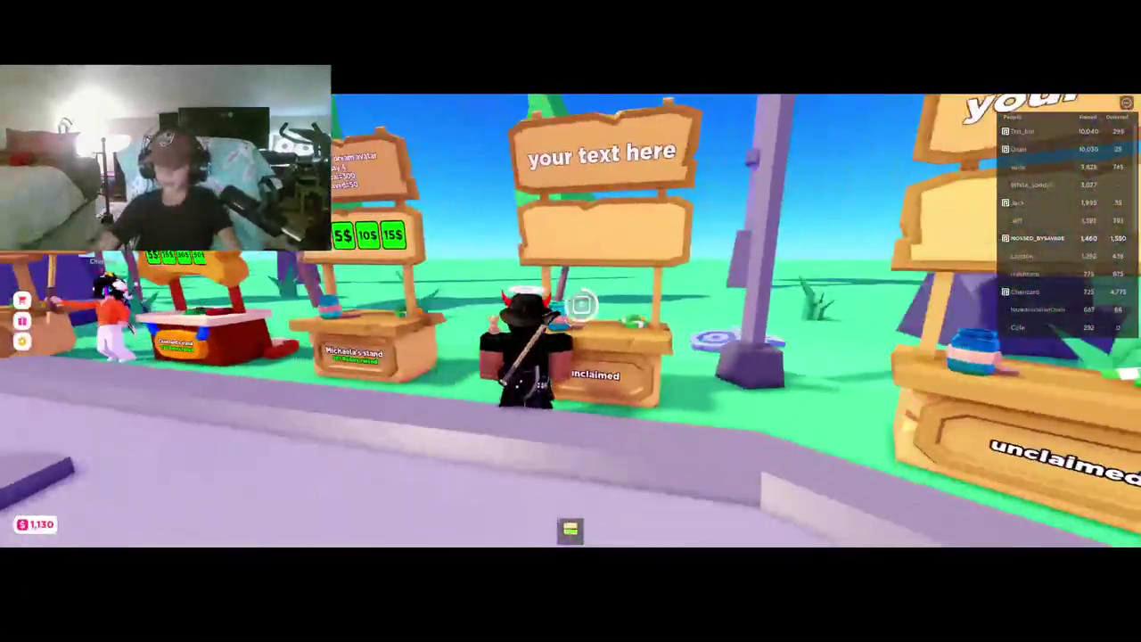
pyautogui.click(596, 301)
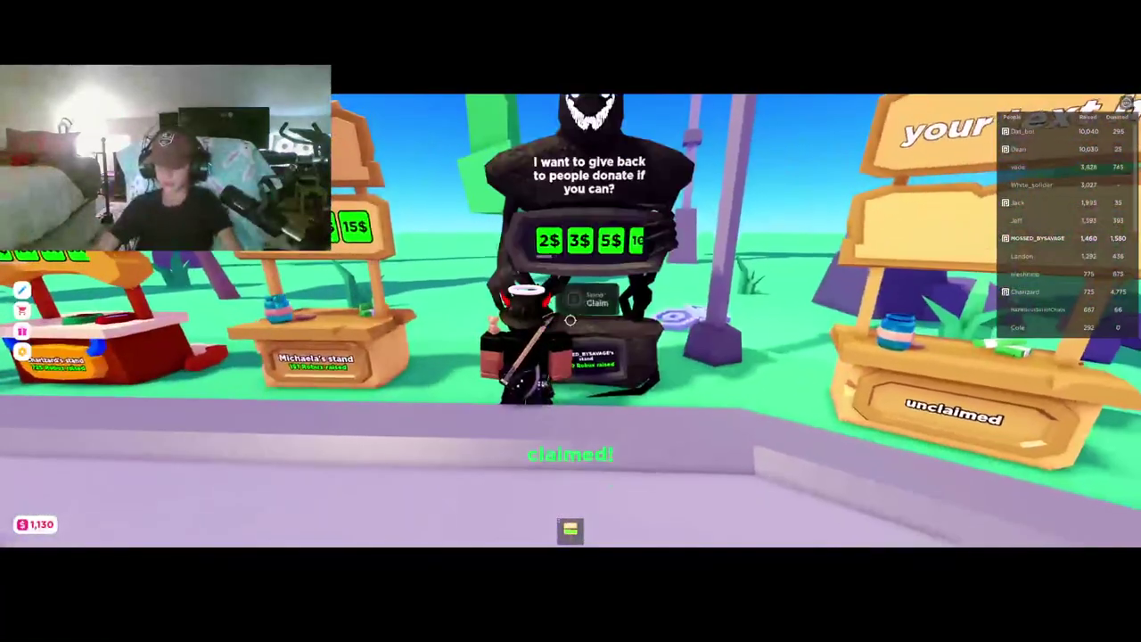
pyautogui.press('s')
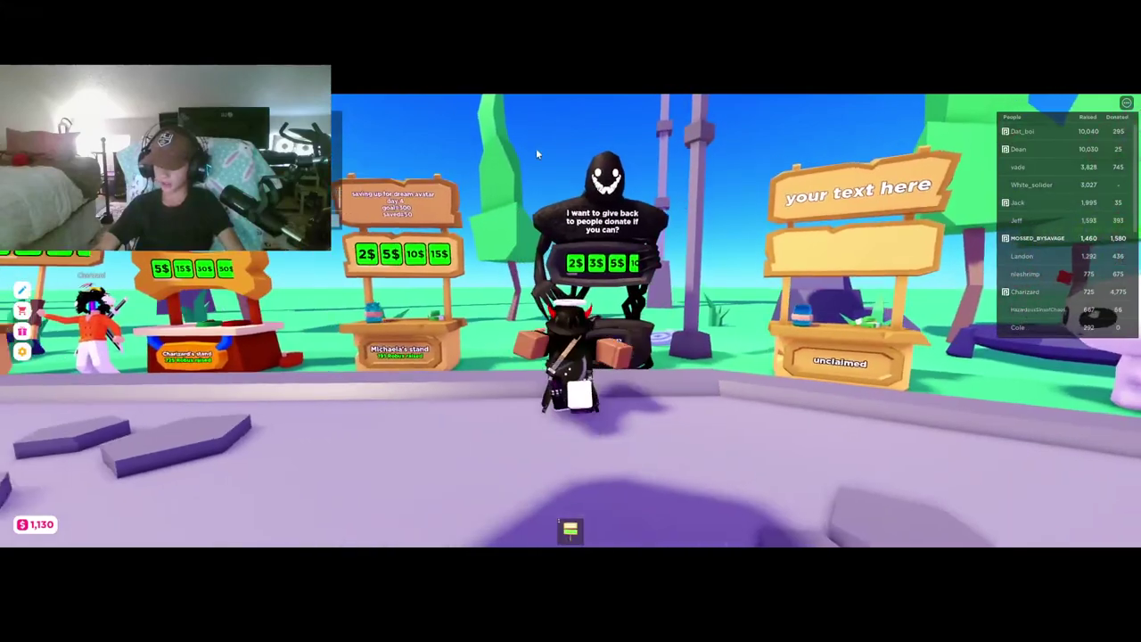
pyautogui.moveTo(536, 148); pyautogui.dragTo(595, 337)
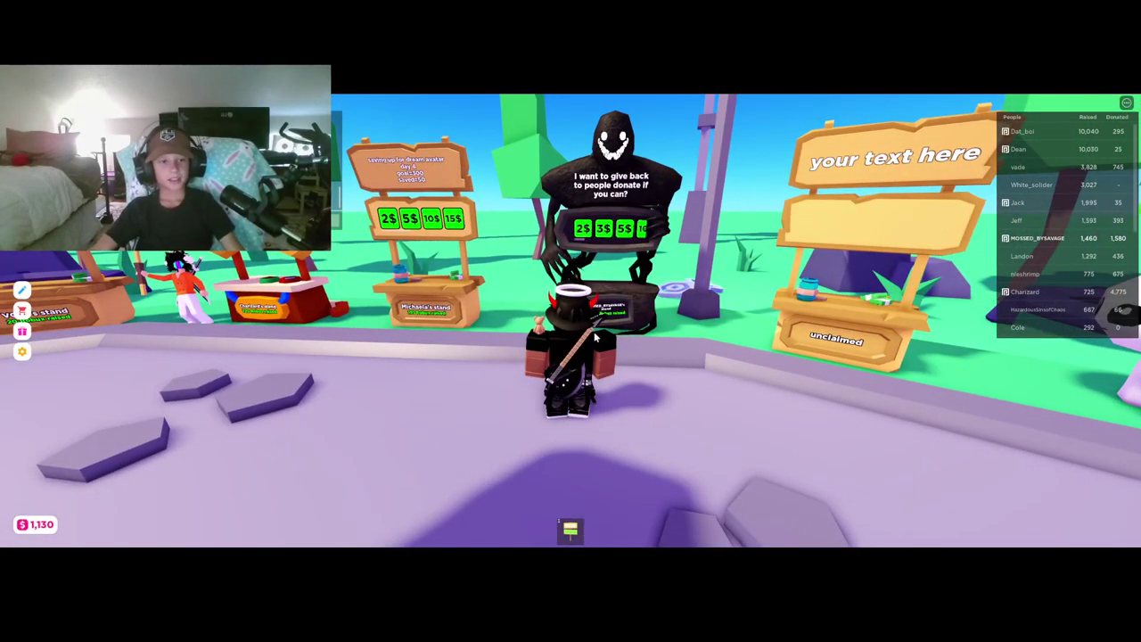